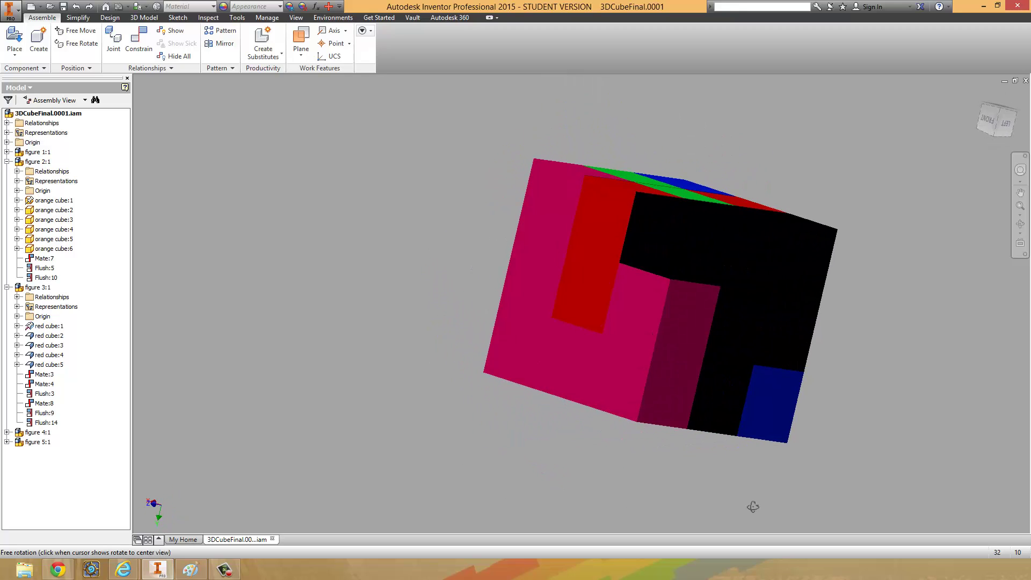
# Step: Pull the pink piece partly away from the cube to expose its slot around the red piece
pyautogui.press('Escape')
pyautogui.moveTo(707, 475)
pyautogui.mouseDown()
pyautogui.moveTo(713, 453)
pyautogui.moveTo(697, 465)
pyautogui.mouseUp()
pyautogui.press('Escape')
pyautogui.press('F4')
pyautogui.moveTo(731, 287); pyautogui.dragTo(798, 361)
pyautogui.moveTo(654, 334); pyautogui.dragTo(606, 206)
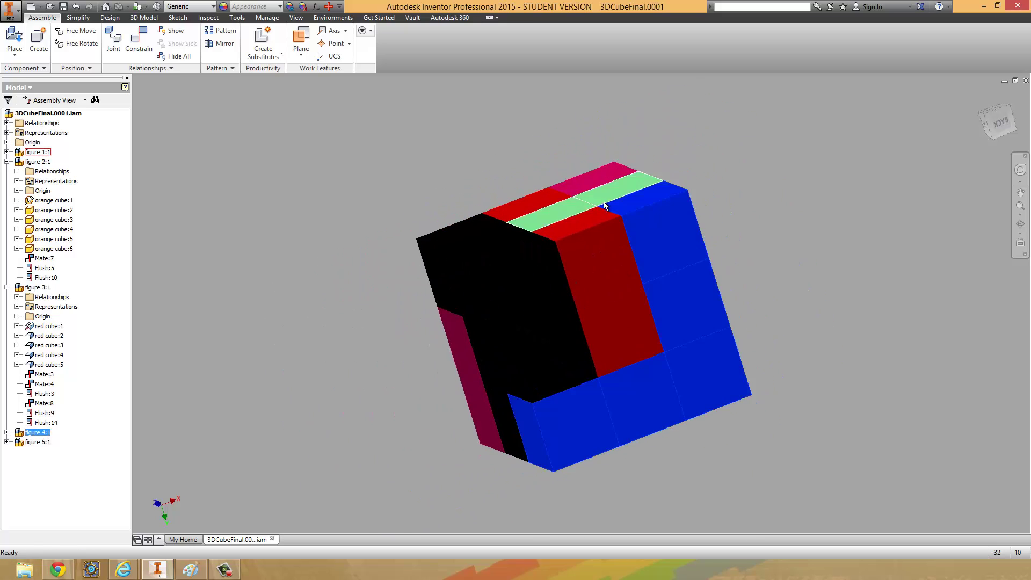
pyautogui.click(566, 284)
pyautogui.keyDown('shift'); pyautogui.moveTo(542, 305); pyautogui.dragTo(697, 330, button='middle'); pyautogui.keyUp('shift')
pyautogui.moveTo(697, 331); pyautogui.dragTo(512, 400)
pyautogui.click(799, 285)
pyautogui.keyDown('shift'); pyautogui.moveTo(714, 339); pyautogui.dragTo(686, 329, button='middle'); pyautogui.keyUp('shift')
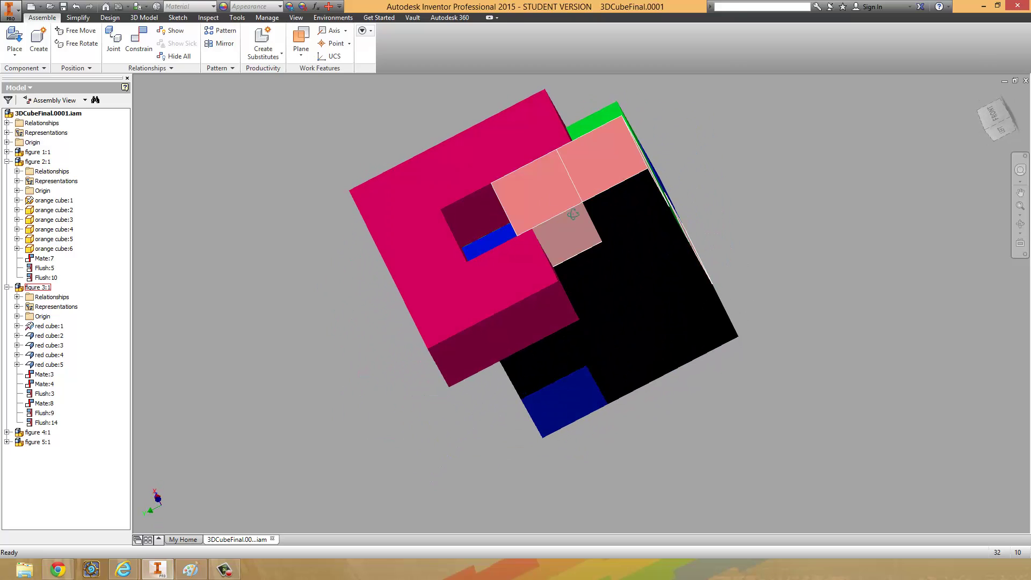
# Step: Mate the inner face of the pink piece's slot to the end face of the red piece with a 0.000 in offset
pyautogui.keyDown('shift'); pyautogui.moveTo(574, 217); pyautogui.dragTo(539, 218, button='middle'); pyautogui.keyUp('shift')
pyautogui.scroll(-5, 539, 219)
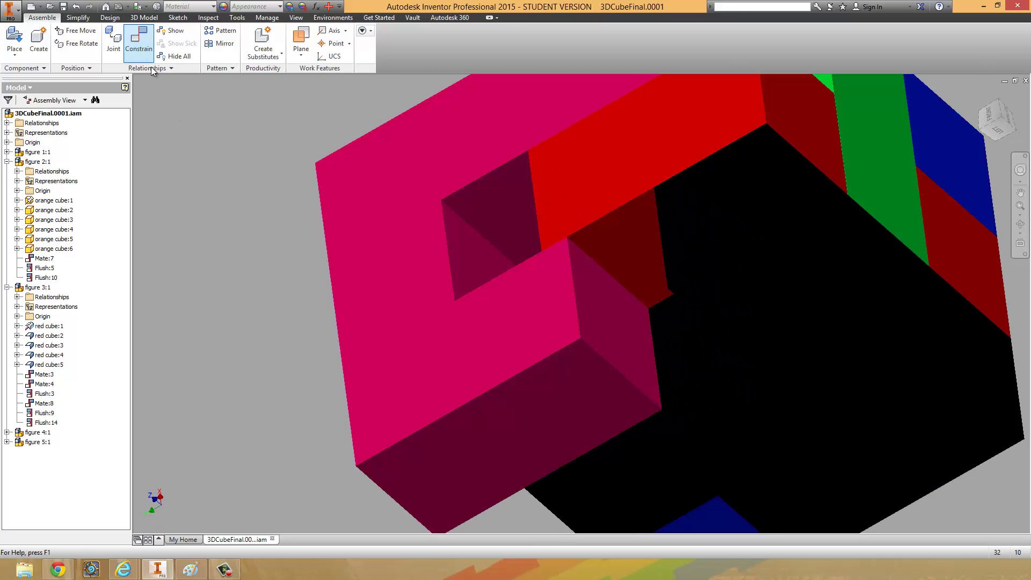
pyautogui.click(140, 46)
pyautogui.click(470, 269)
pyautogui.keyDown('shift'); pyautogui.moveTo(540, 325); pyautogui.dragTo(615, 219, button='middle'); pyautogui.keyUp('shift')
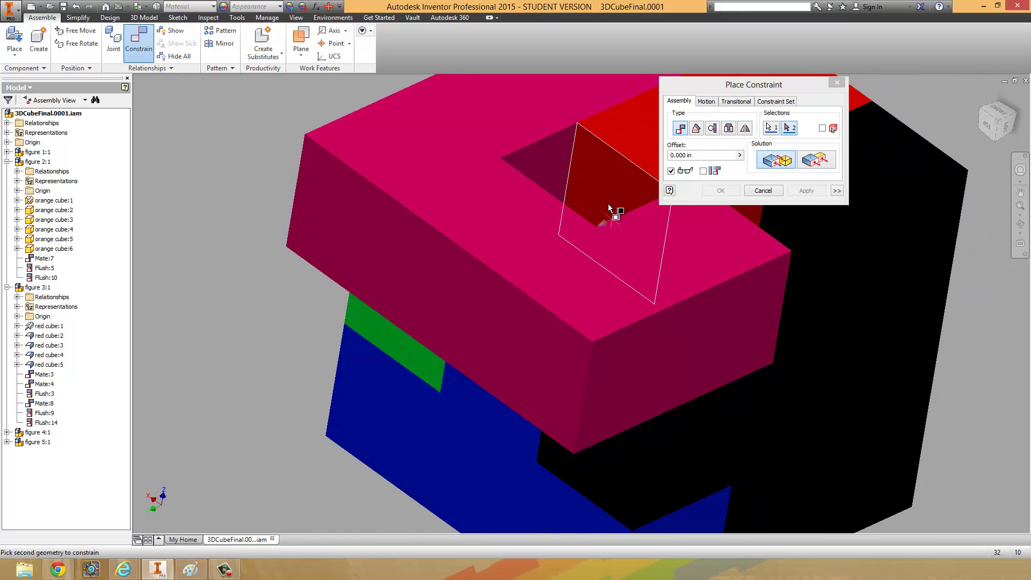
pyautogui.click(615, 218)
pyautogui.keyDown('shift'); pyautogui.moveTo(821, 395); pyautogui.dragTo(801, 410, button='middle'); pyautogui.keyUp('shift')
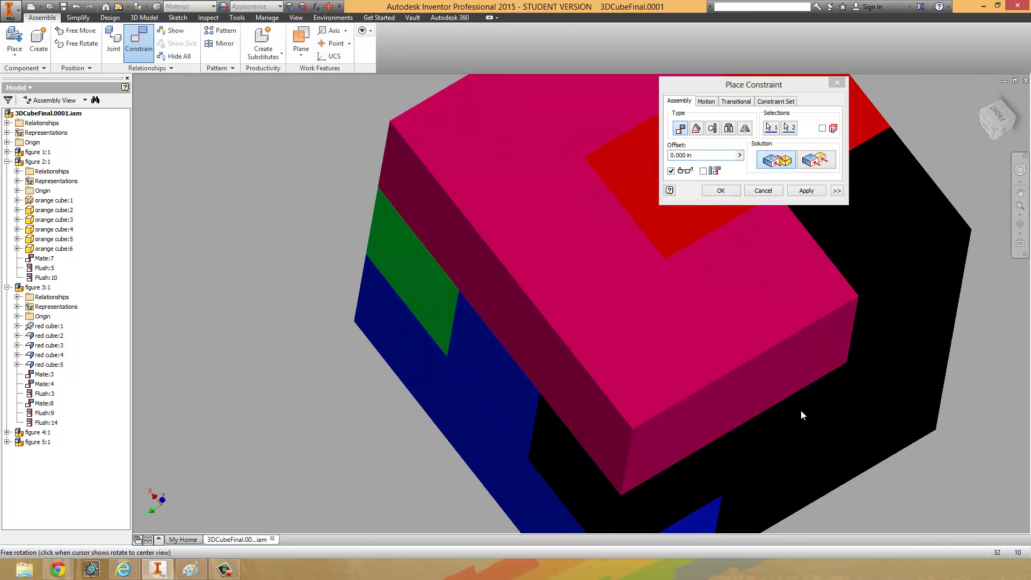
pyautogui.scroll(-3, 697, 412)
pyautogui.keyDown('shift'); pyautogui.moveTo(723, 396); pyautogui.dragTo(675, 300, button='middle'); pyautogui.keyUp('shift')
pyautogui.click(813, 190)
pyautogui.click(763, 191)
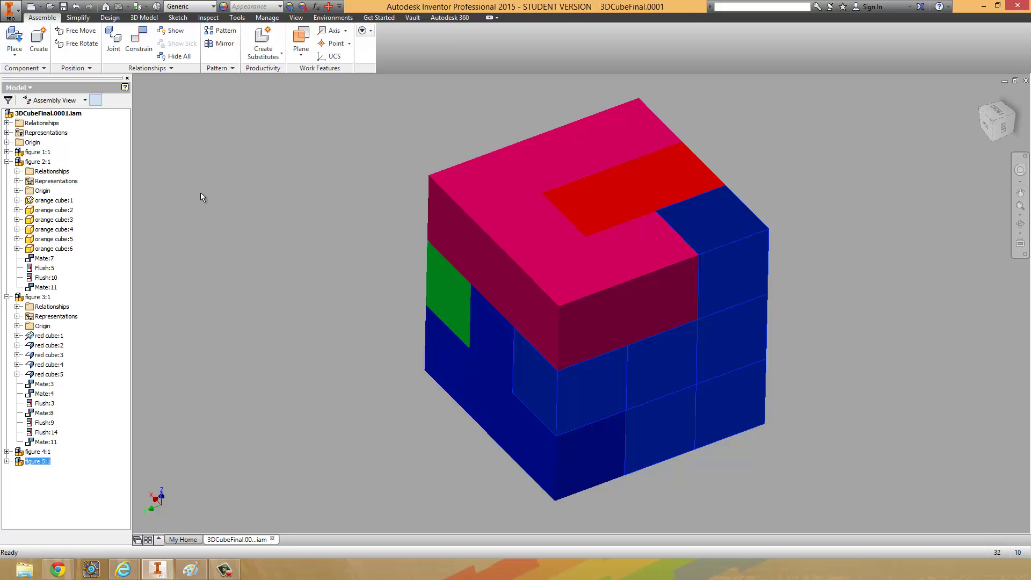
pyautogui.click(400, 273)
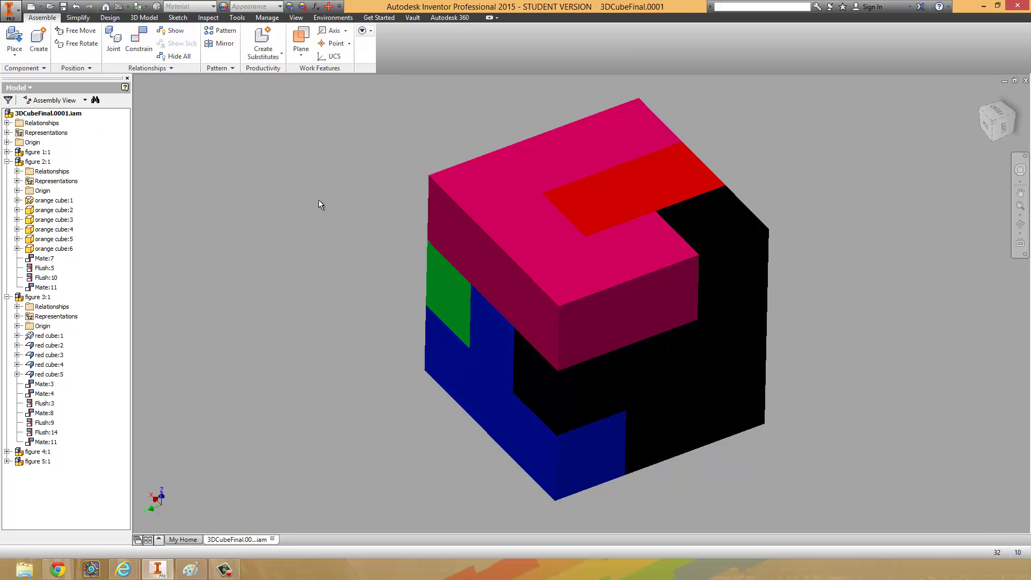
# Step: Create a new presentation file from the Standard.ipn template
pyautogui.click(11, 10)
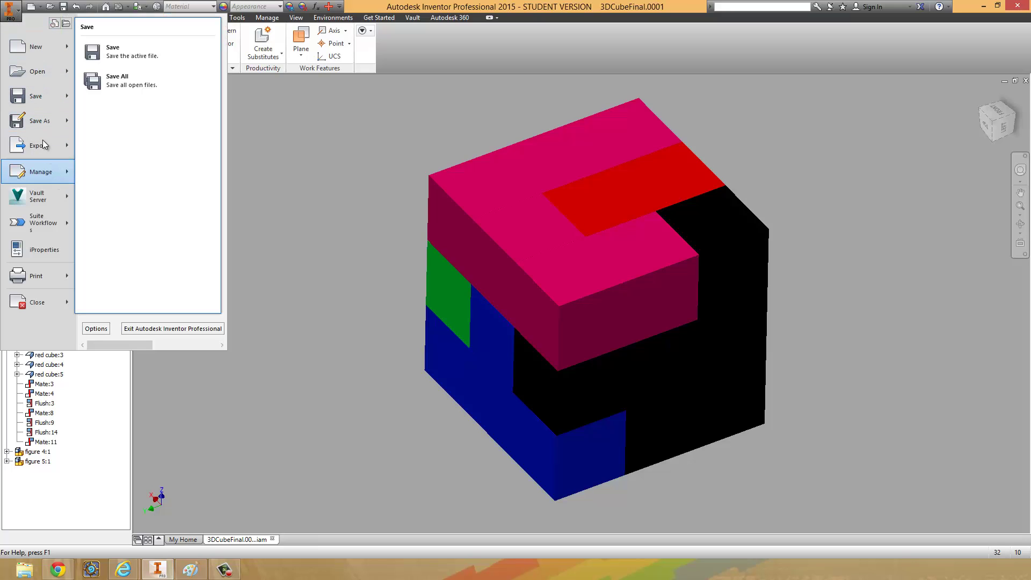
pyautogui.click(35, 50)
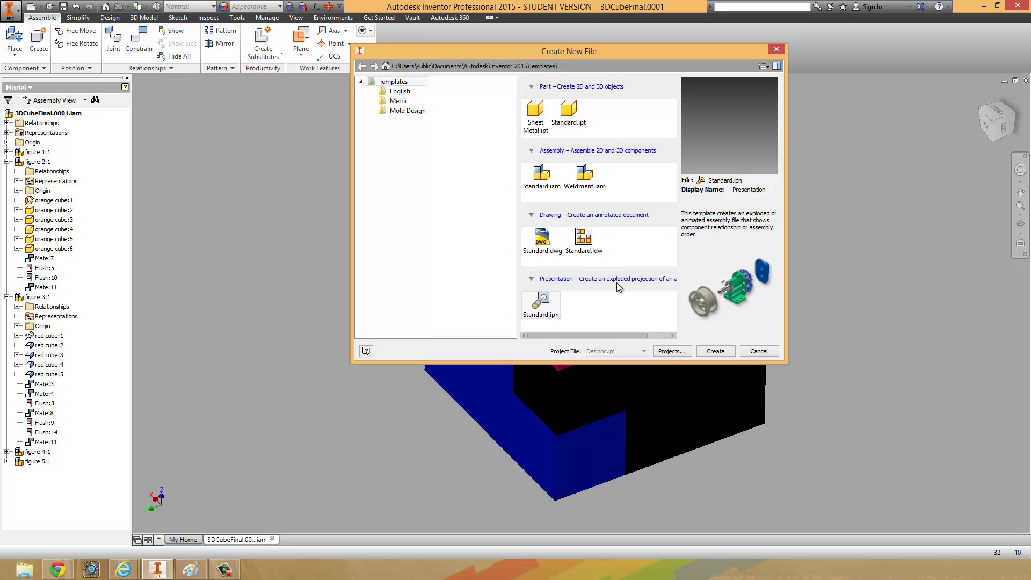
pyautogui.click(556, 311)
pyautogui.click(540, 307)
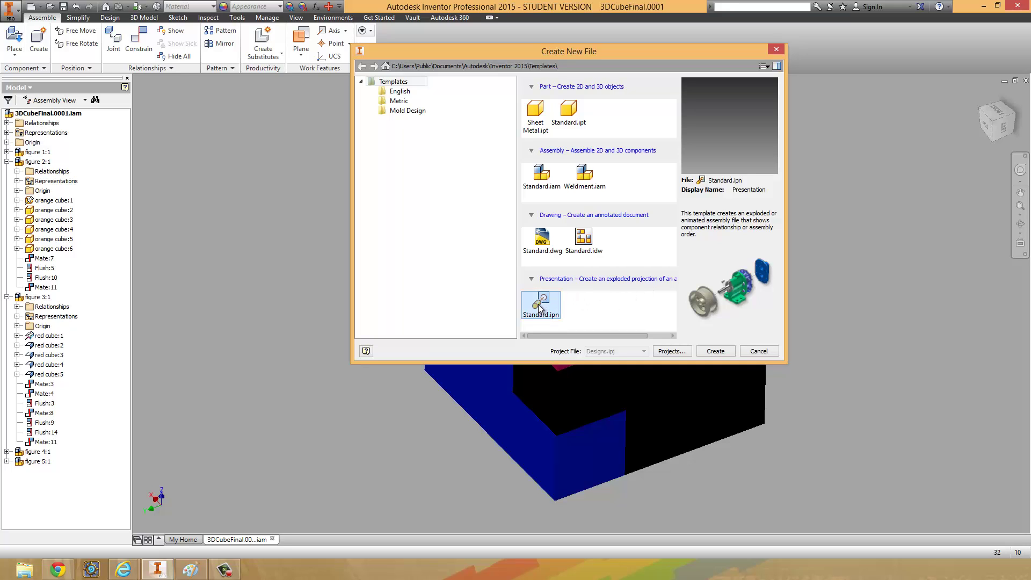
pyautogui.doubleClick(540, 304)
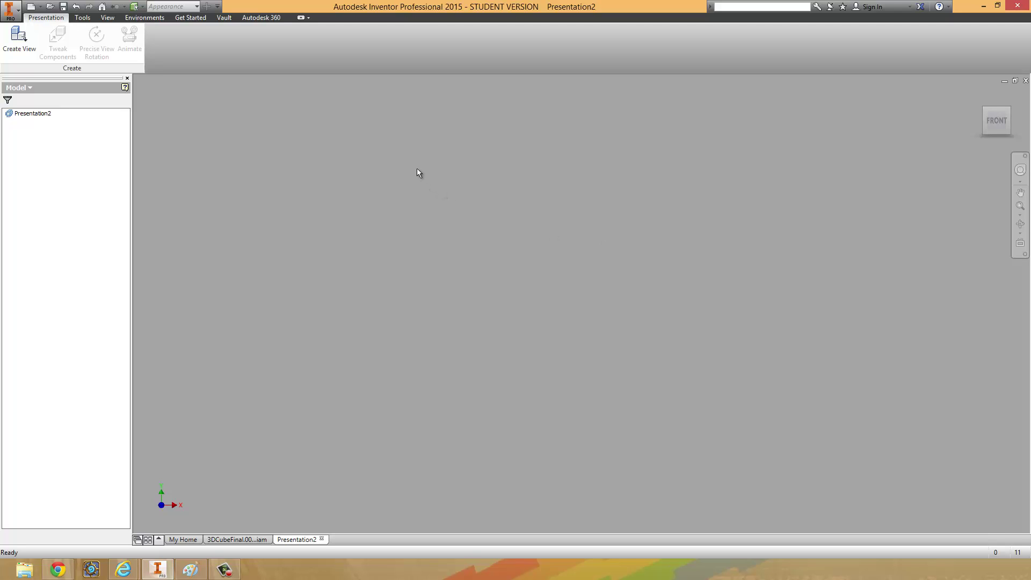
# Step: Create a presentation view of the 3DCubeFinal.0001 assembly using the Manual explosion method
pyautogui.click(17, 55)
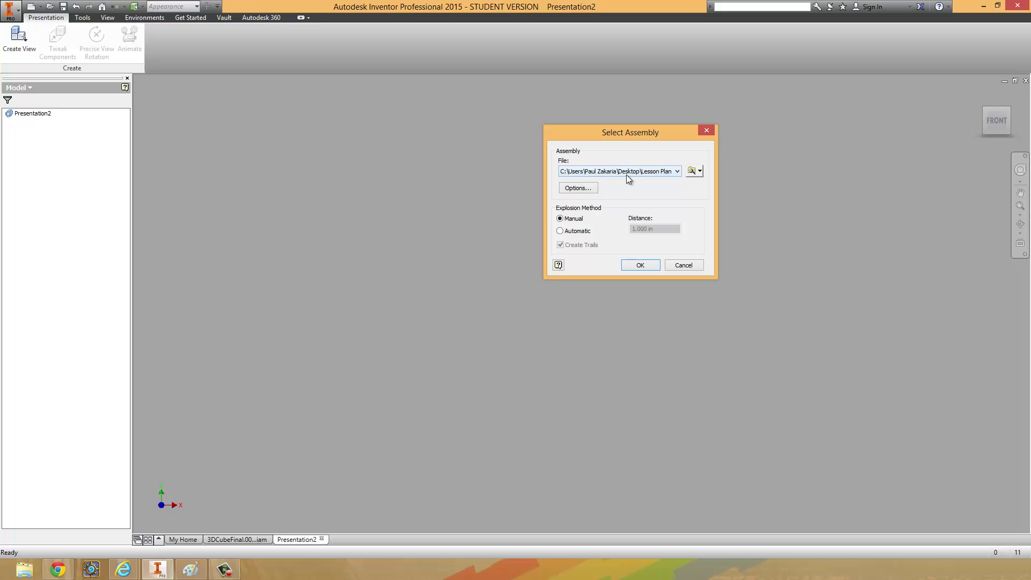
pyautogui.click(697, 173)
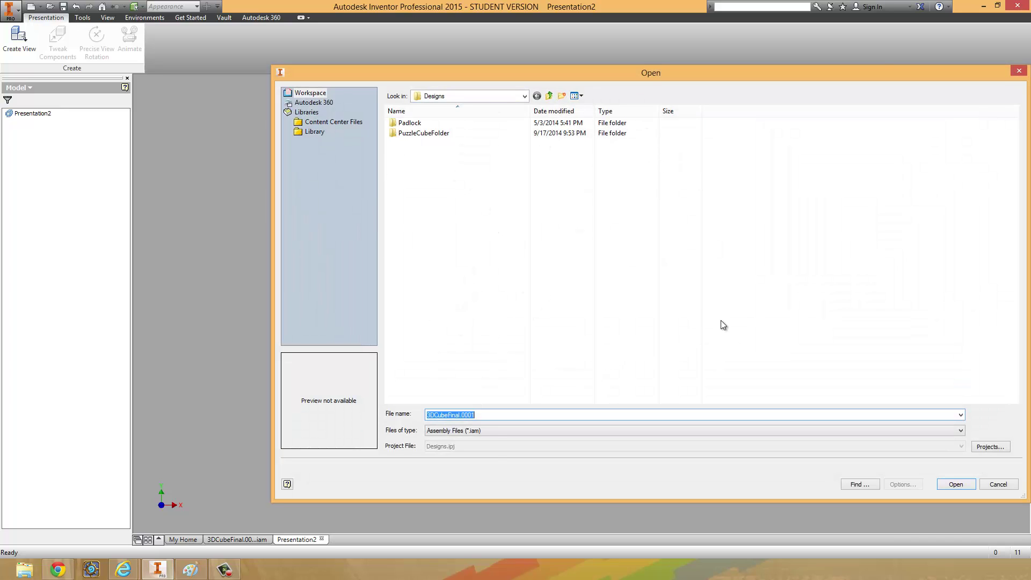
pyautogui.click(998, 484)
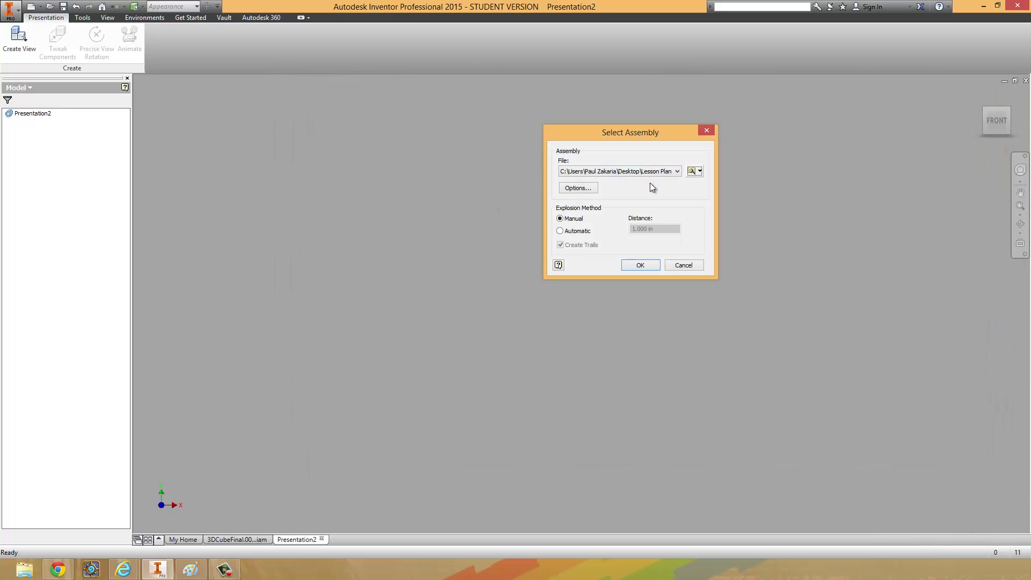
pyautogui.click(641, 265)
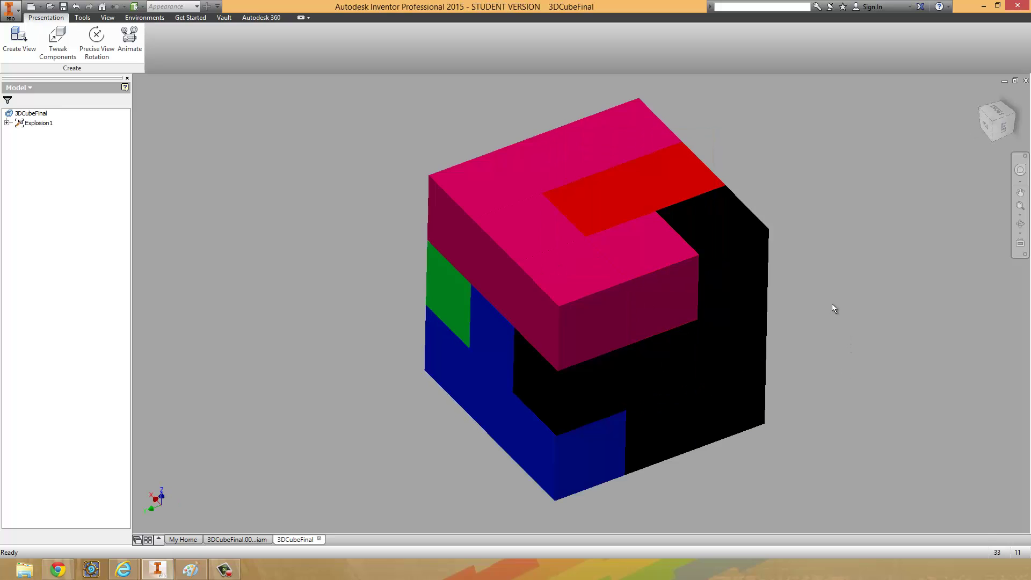
# Step: Examine the assembled puzzle cube in the presentation from several sides
pyautogui.scroll(-3, 830, 330)
pyautogui.moveTo(830, 340); pyautogui.dragTo(754, 352, button='middle')
pyautogui.keyDown('shift'); pyautogui.moveTo(786, 390); pyautogui.dragTo(744, 342, button='middle'); pyautogui.keyUp('shift')
pyautogui.scroll(2, 691, 353)
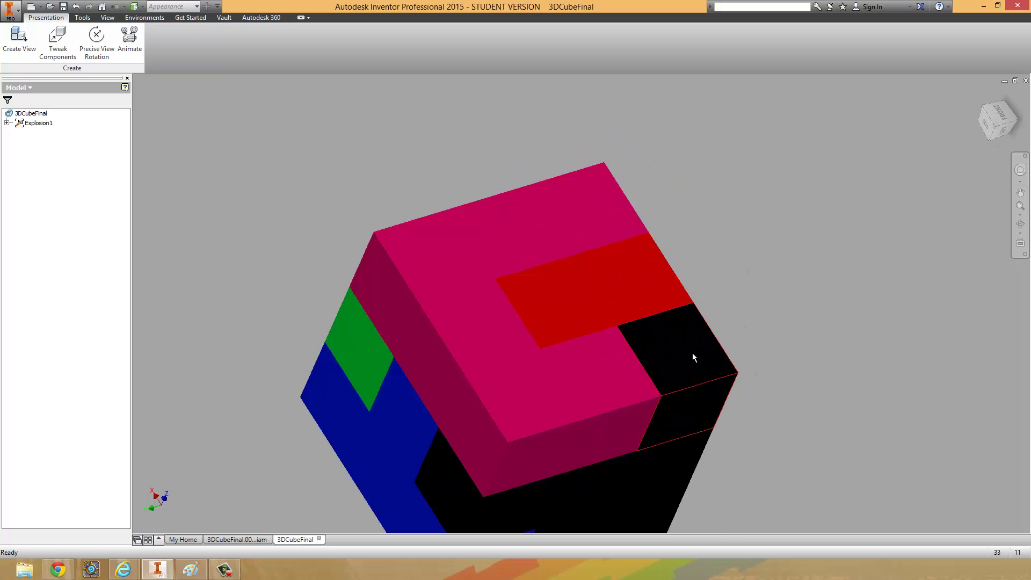
pyautogui.scroll(-5, 754, 421)
pyautogui.keyDown('shift'); pyautogui.moveTo(754, 421); pyautogui.dragTo(730, 364, button='middle'); pyautogui.keyUp('shift')
pyautogui.scroll(2, 729, 363)
pyautogui.keyDown('shift'); pyautogui.moveTo(679, 292); pyautogui.dragTo(748, 356, button='middle'); pyautogui.keyUp('shift')
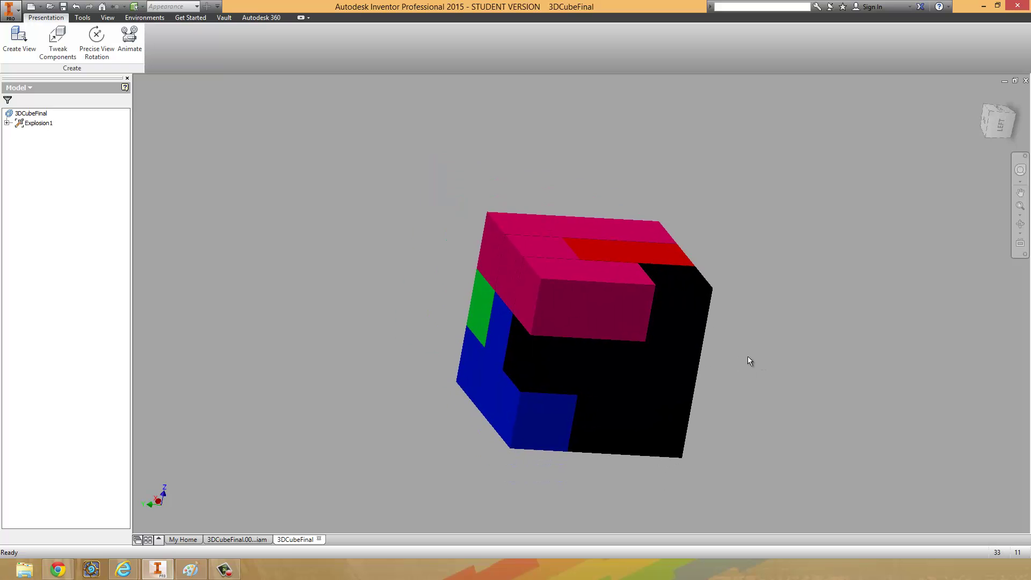
pyautogui.keyDown('shift'); pyautogui.moveTo(726, 295); pyautogui.dragTo(663, 320, button='middle'); pyautogui.keyUp('shift')
pyautogui.keyDown('shift'); pyautogui.moveTo(767, 244); pyautogui.dragTo(720, 277, button='middle'); pyautogui.keyUp('shift')
pyautogui.scroll(5, 697, 195)
pyautogui.scroll(-3, 756, 143)
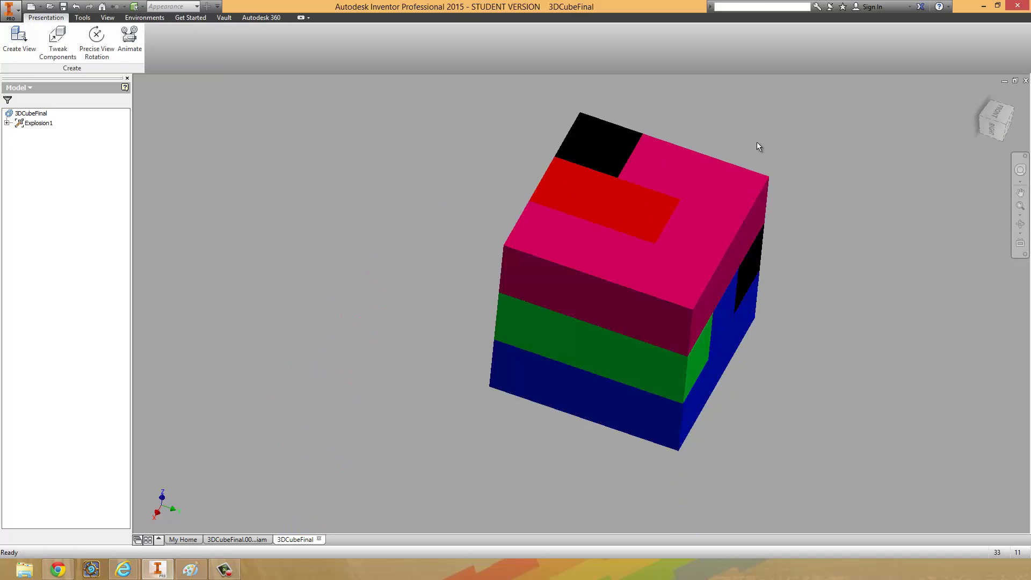
pyautogui.moveTo(795, 170); pyautogui.dragTo(781, 208, button='middle')
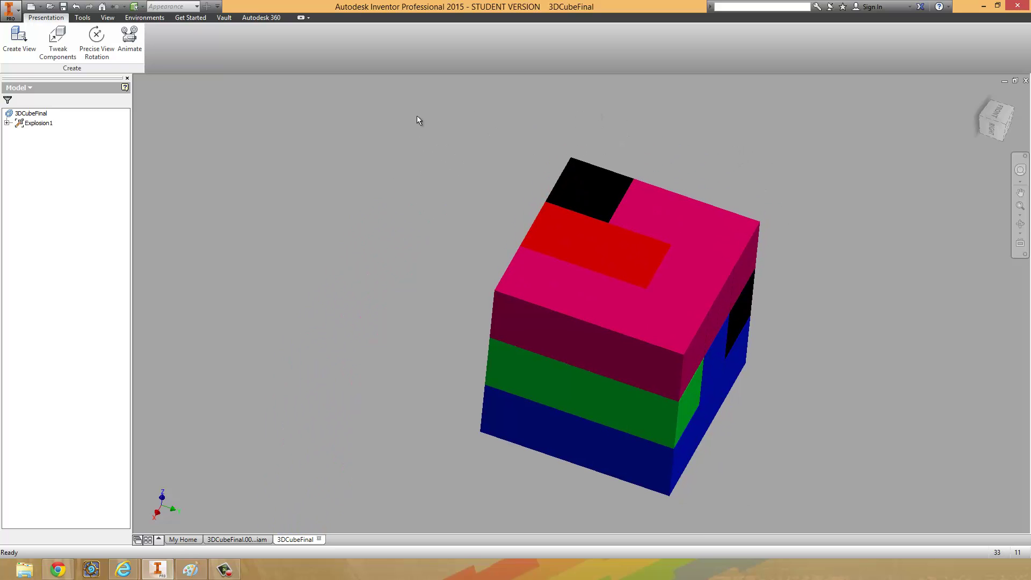
# Step: Start a component tweak and set its direction from the pink piece's top face, at the corner beyond the red piece's end
pyautogui.click(57, 58)
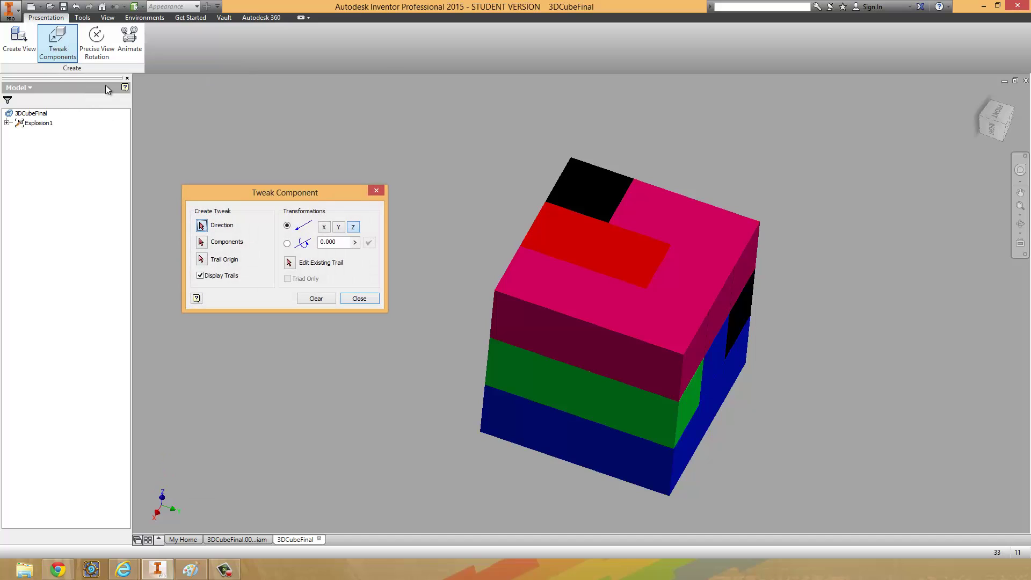
pyautogui.moveTo(307, 194); pyautogui.dragTo(379, 123)
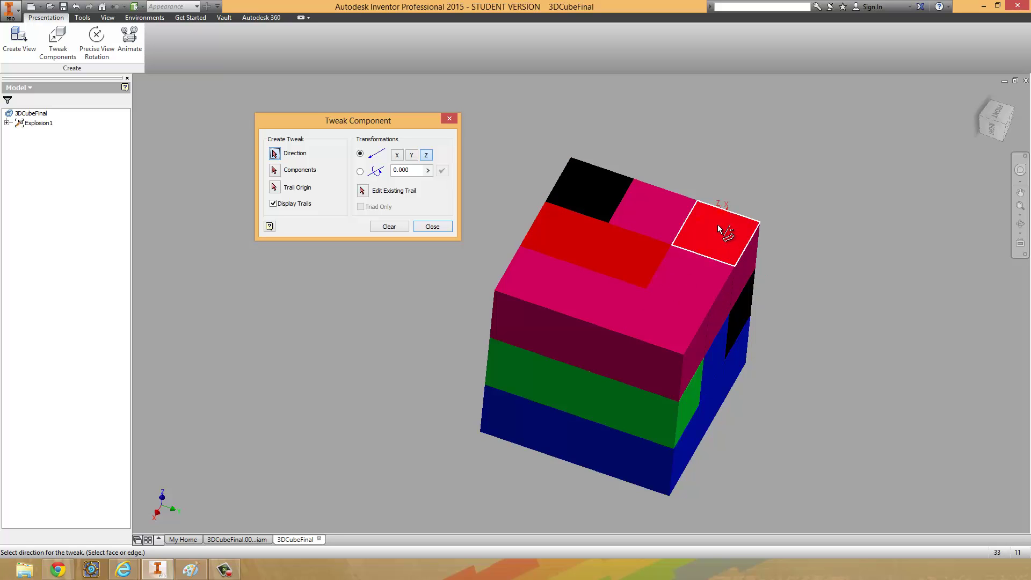
pyautogui.scroll(5, 723, 230)
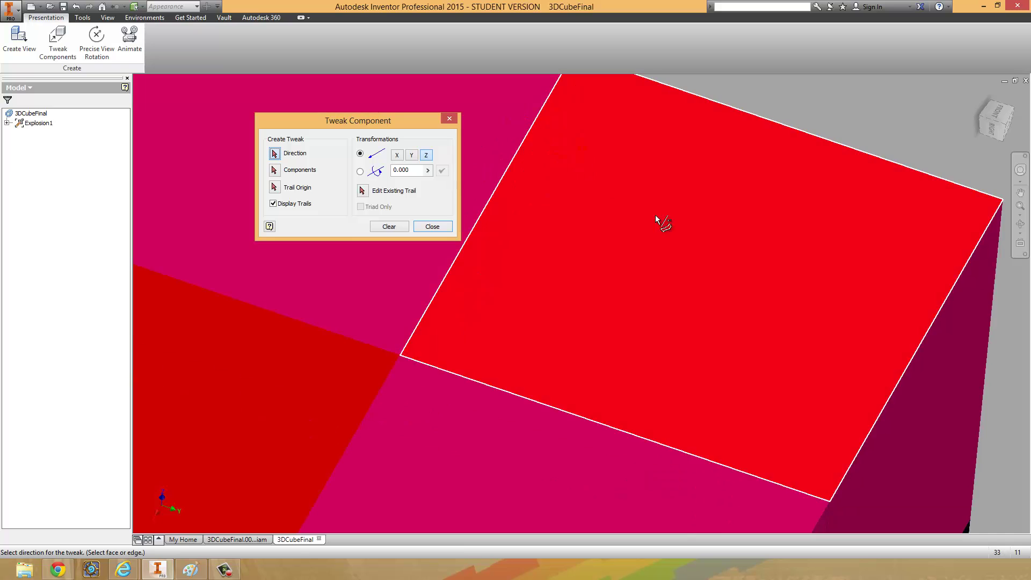
pyautogui.scroll(-3, 898, 413)
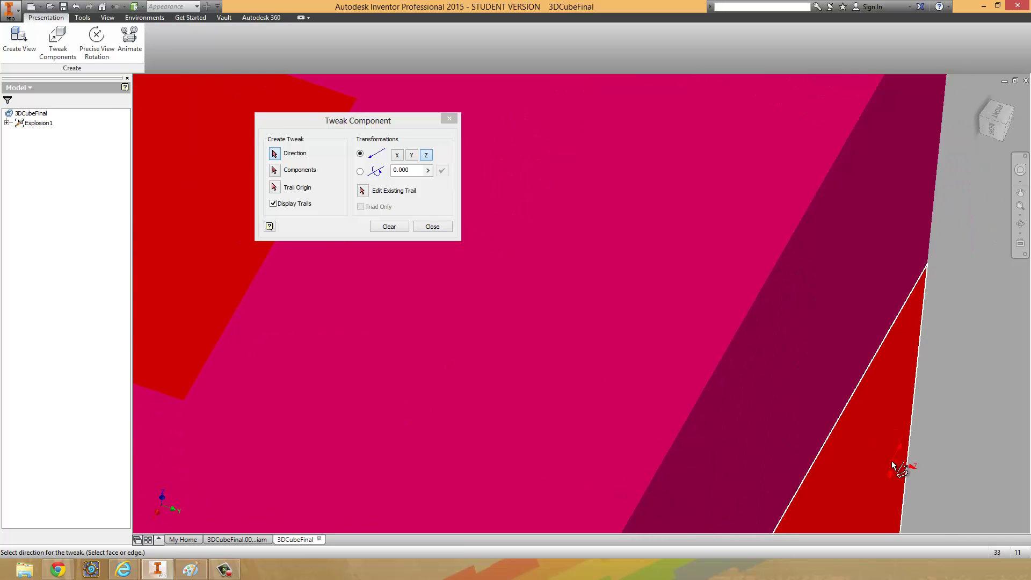
pyautogui.scroll(-5, 859, 414)
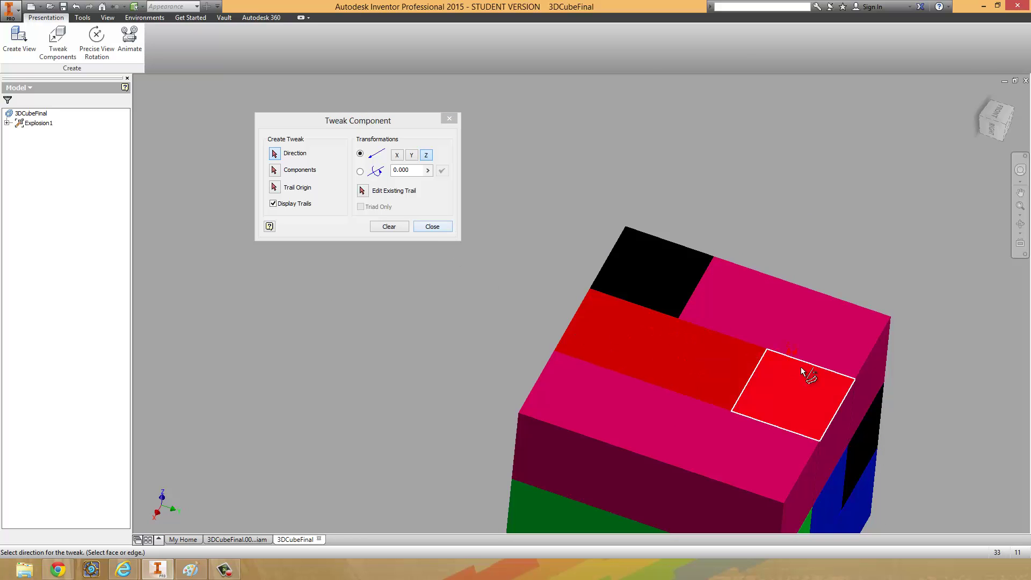
pyautogui.scroll(-3, 872, 372)
pyautogui.keyDown('shift'); pyautogui.moveTo(871, 372); pyautogui.dragTo(850, 349, button='middle'); pyautogui.keyUp('shift')
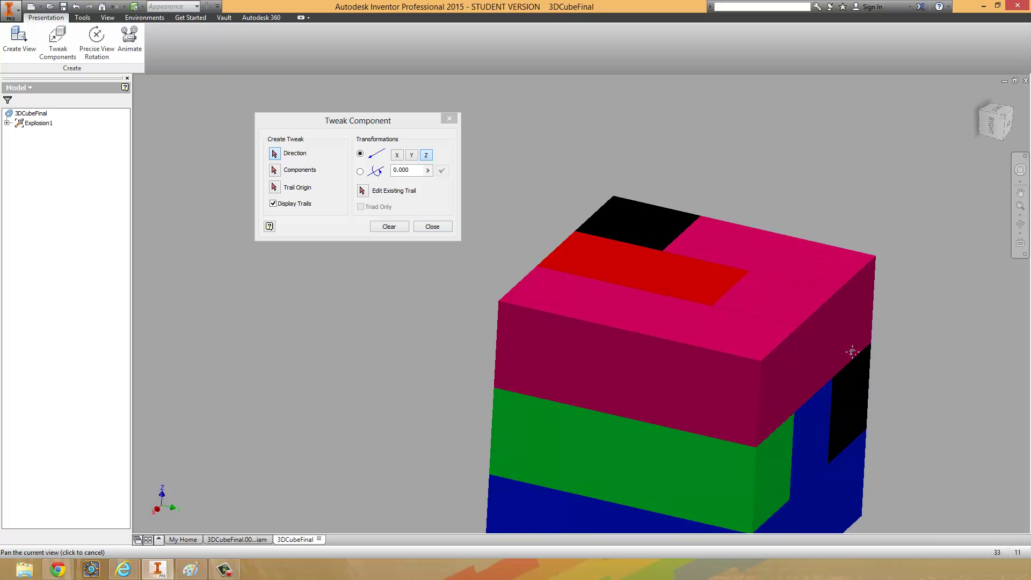
pyautogui.scroll(5, 785, 306)
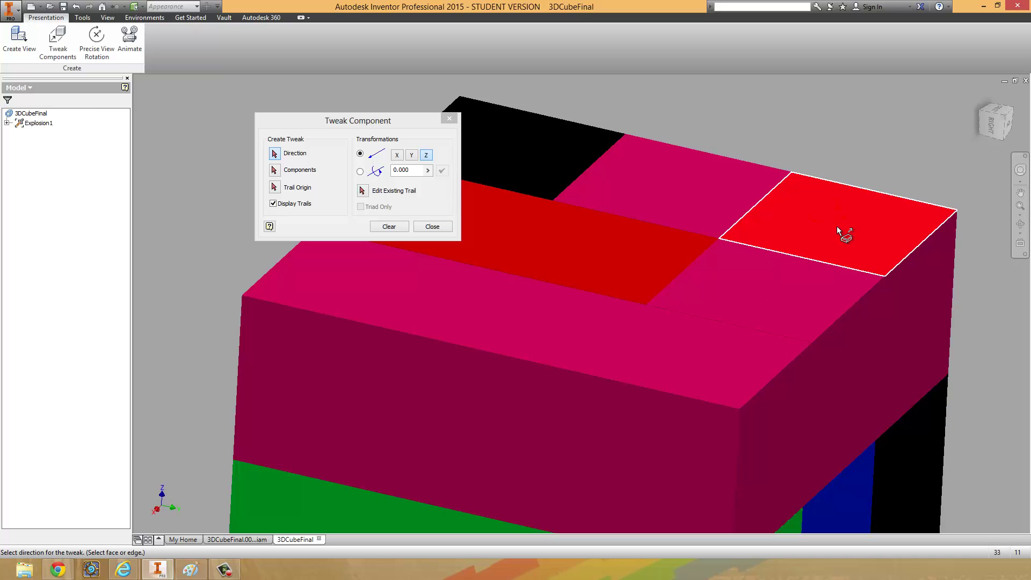
pyautogui.click(837, 226)
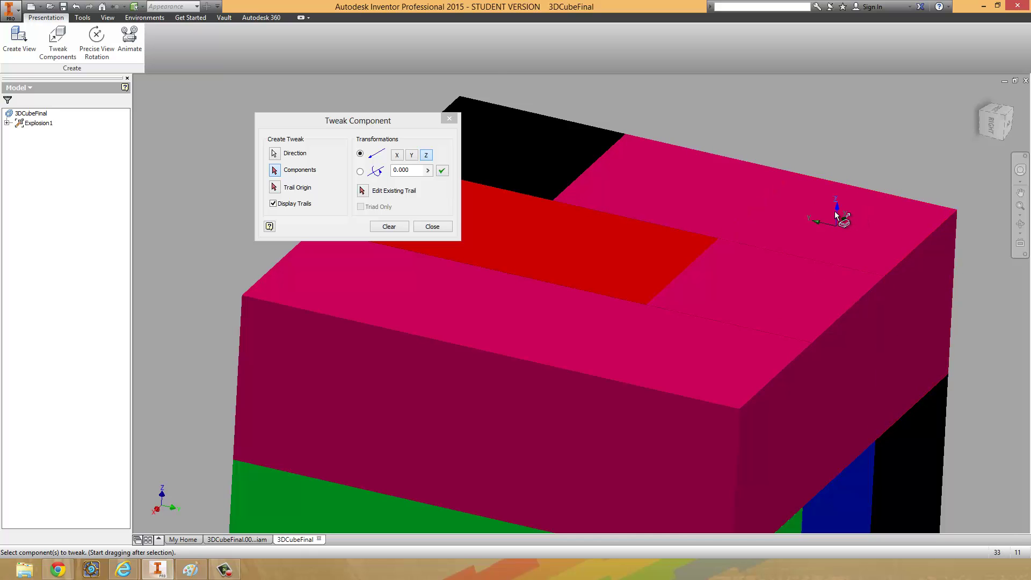
# Step: Try the X and Y axes and the rotation option for the tweak, and return to a linear Z move
pyautogui.scroll(3, 843, 220)
pyautogui.scroll(-2, 845, 223)
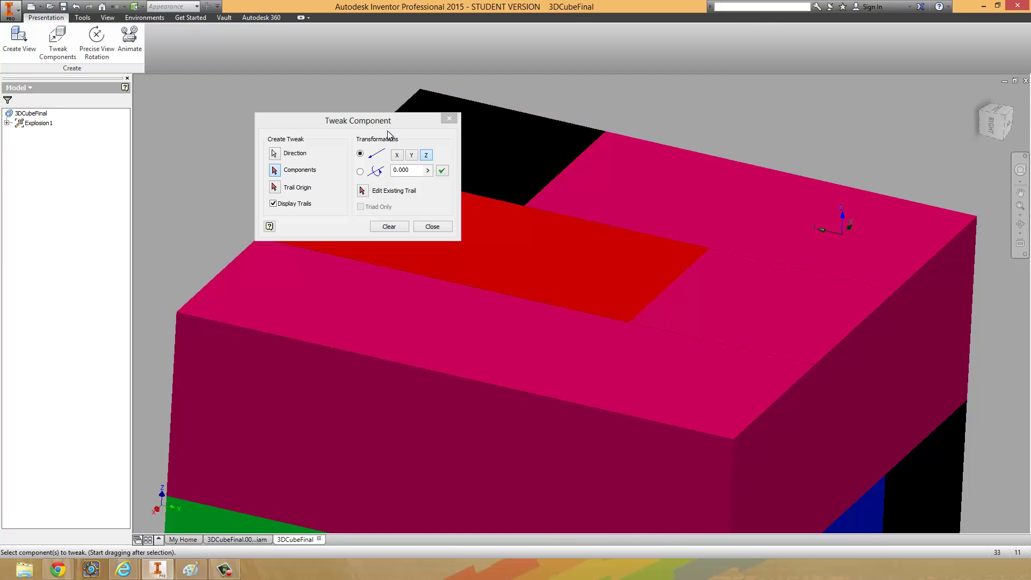
pyautogui.click(397, 155)
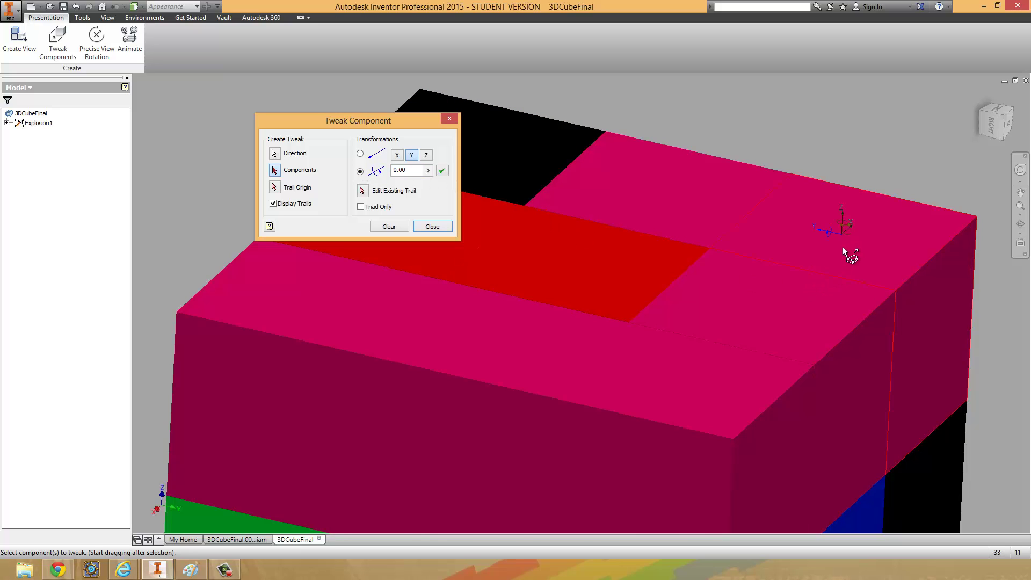
pyautogui.scroll(-2, 844, 247)
pyautogui.scroll(4, 835, 245)
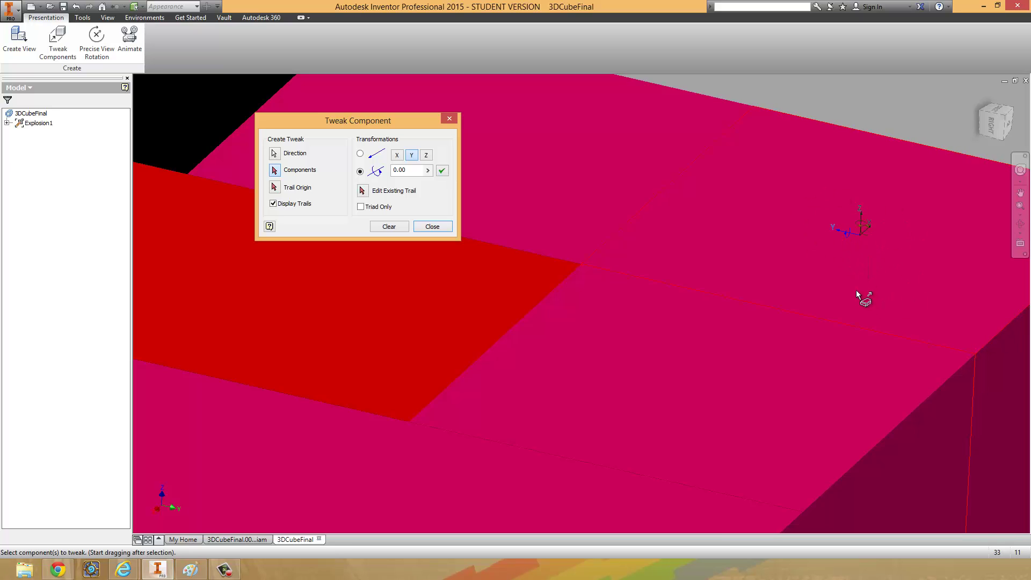
pyautogui.scroll(2, 865, 286)
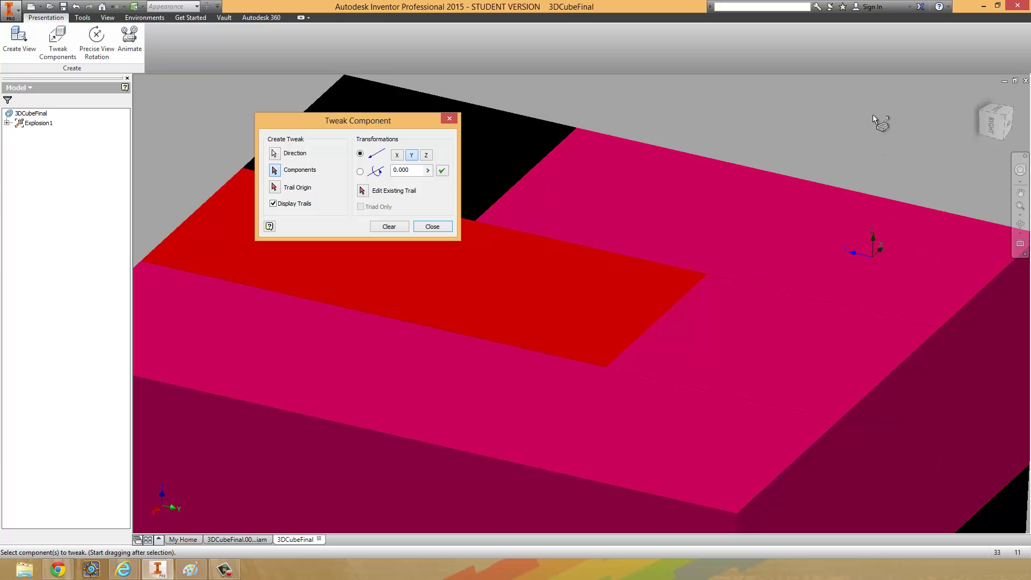
pyautogui.click(430, 156)
# Step: Try to pull the selected pink cubes about 2.39 along Z out of the puzzle cube, and undo that tweak
pyautogui.scroll(-3, 865, 132)
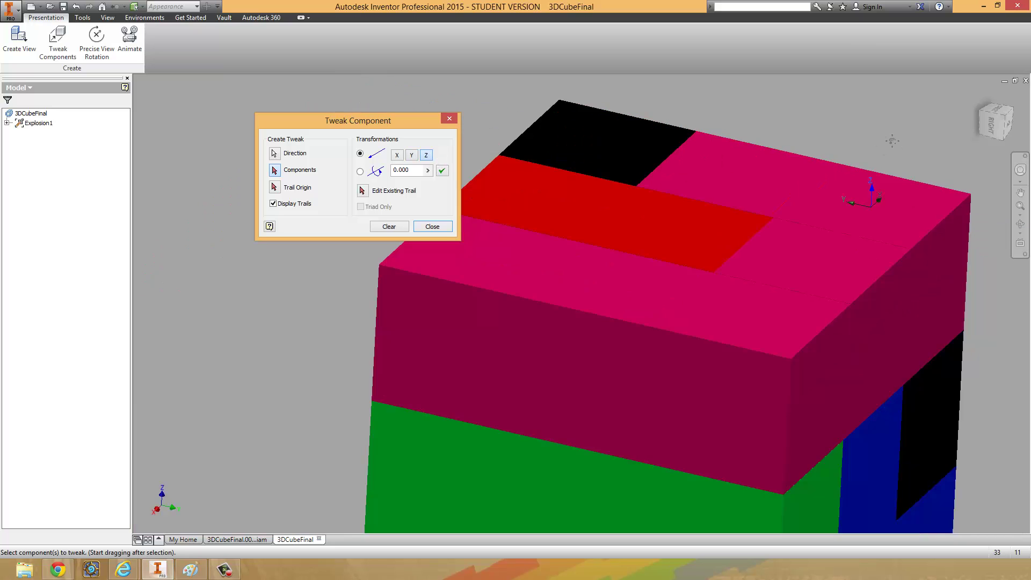
pyautogui.moveTo(898, 140); pyautogui.dragTo(849, 176, button='middle')
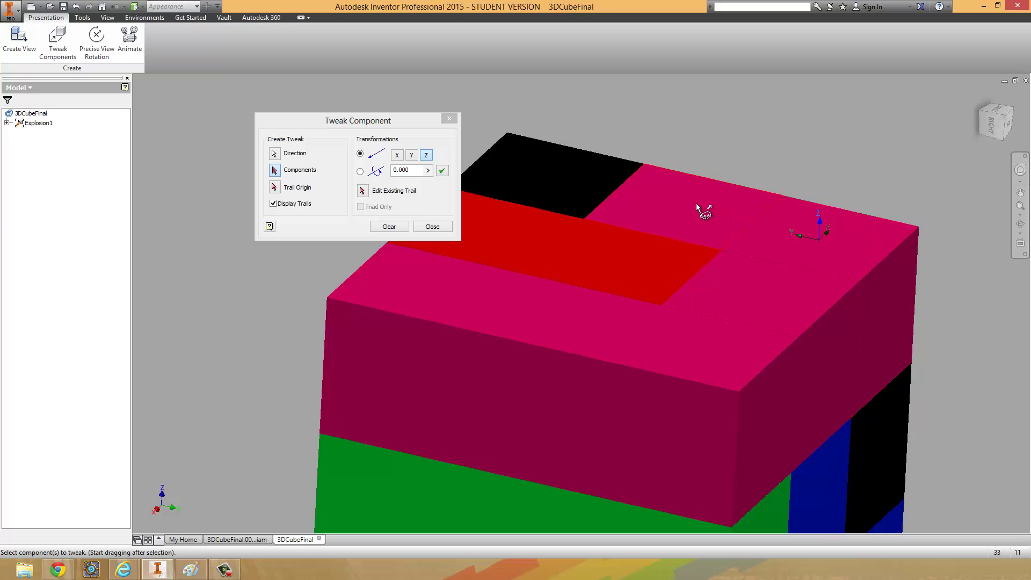
pyautogui.click(746, 282)
pyautogui.click(575, 334)
pyautogui.scroll(-5, 574, 334)
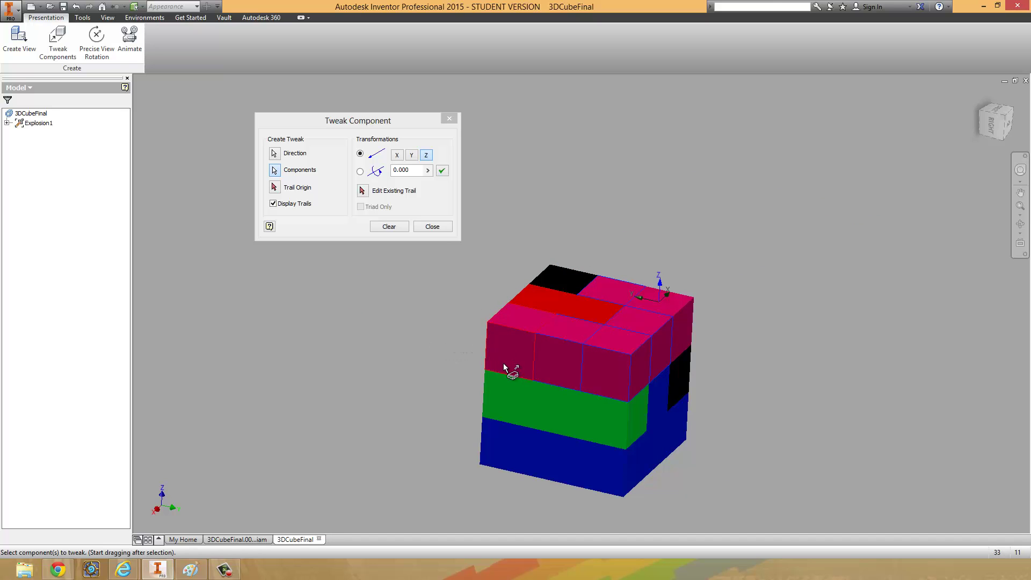
pyautogui.click(524, 362)
pyautogui.moveTo(732, 233); pyautogui.dragTo(785, 295, button='middle')
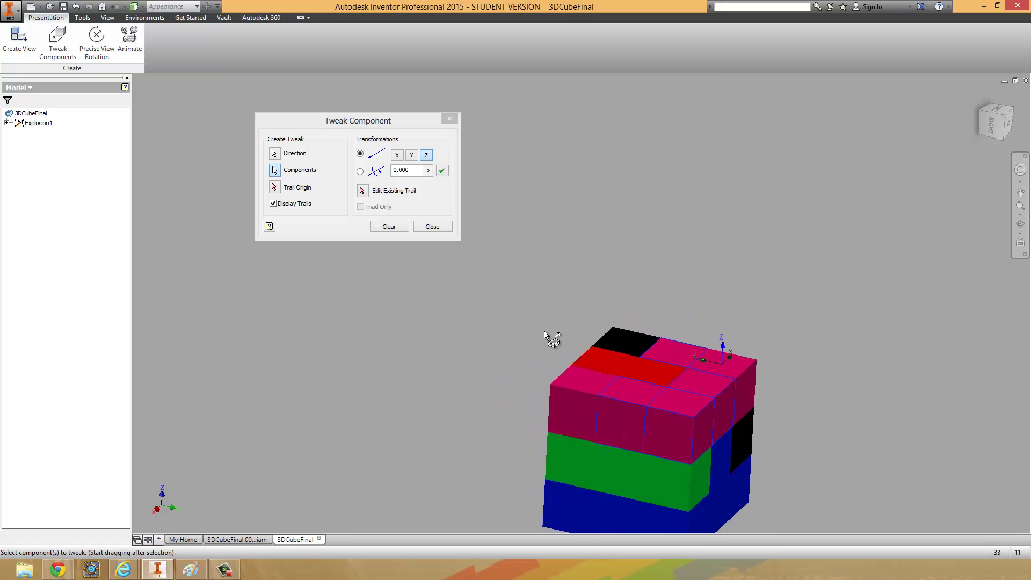
pyautogui.moveTo(579, 409); pyautogui.dragTo(616, 160)
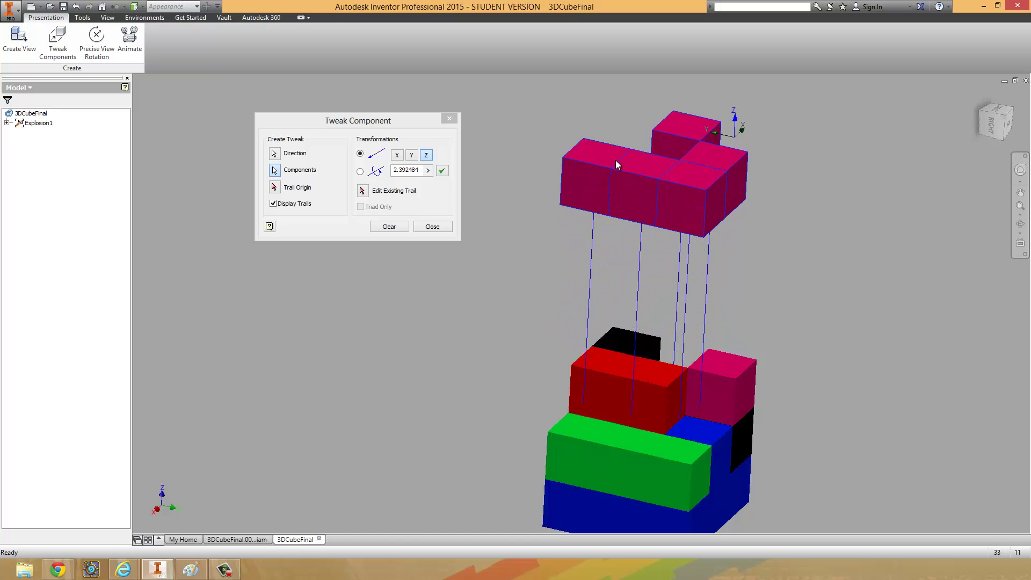
pyautogui.moveTo(615, 161); pyautogui.dragTo(614, 161)
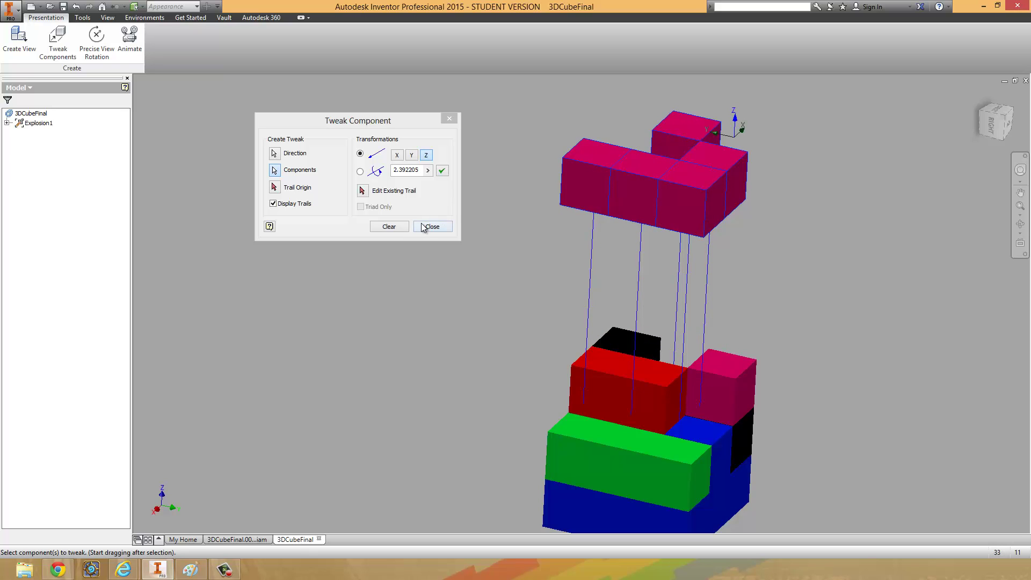
pyautogui.click(449, 119)
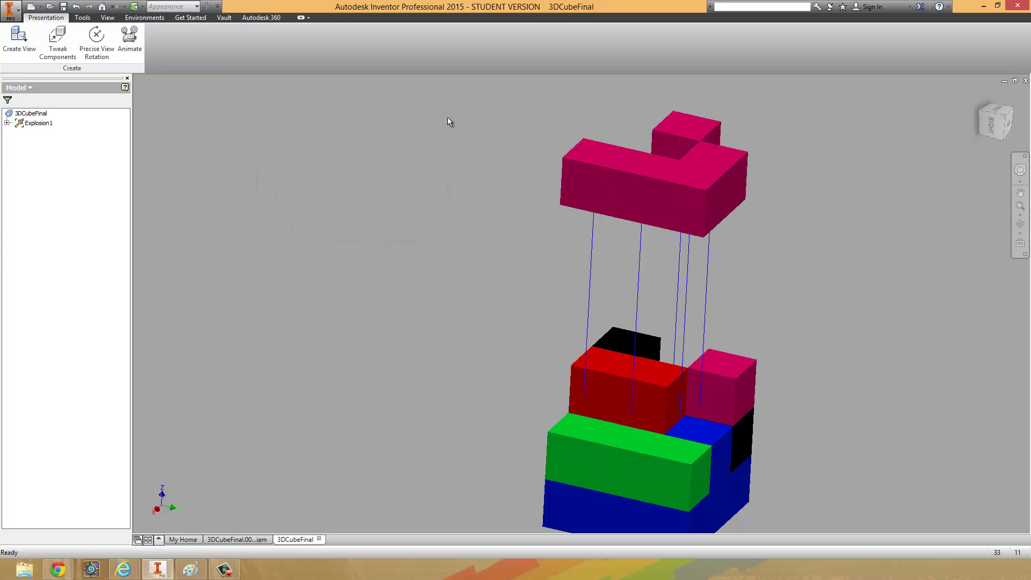
pyautogui.click(77, 7)
# Step: Tweak all cubes of the pink piece about 2.81 along Z, using its corner cube's top face as the direction
pyautogui.click(57, 38)
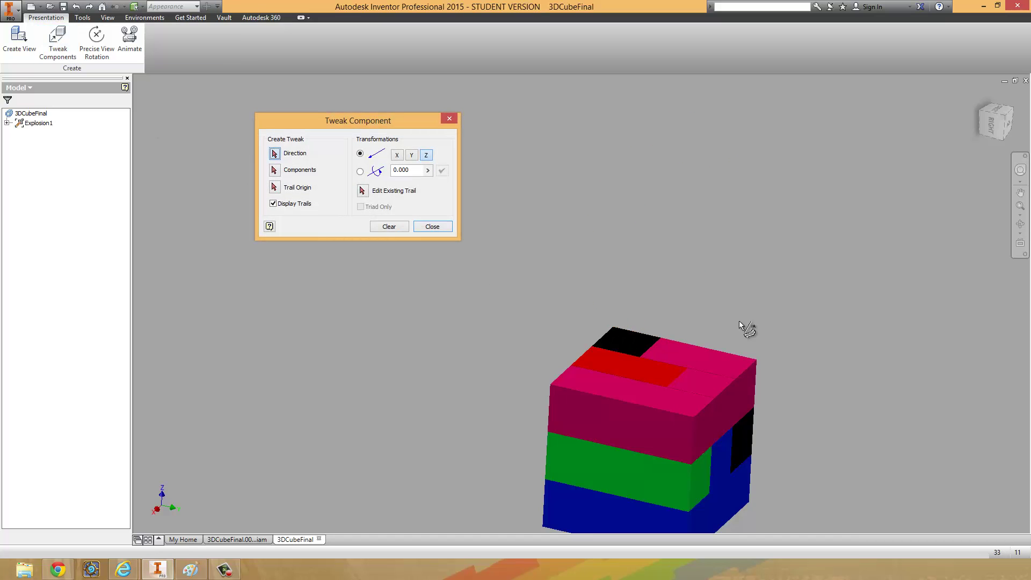
pyautogui.scroll(-3, 733, 325)
pyautogui.click(705, 417)
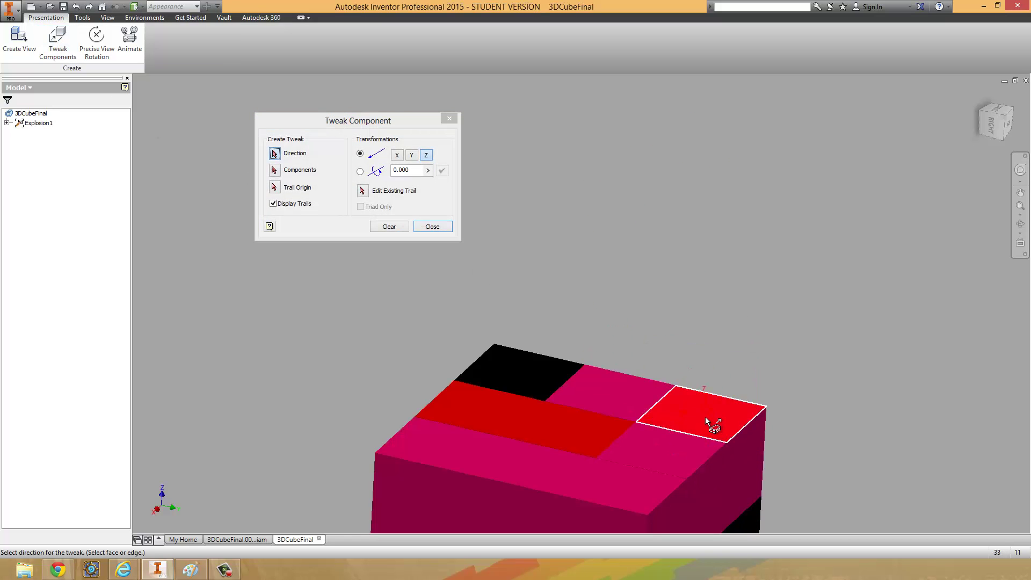
pyautogui.click(617, 400)
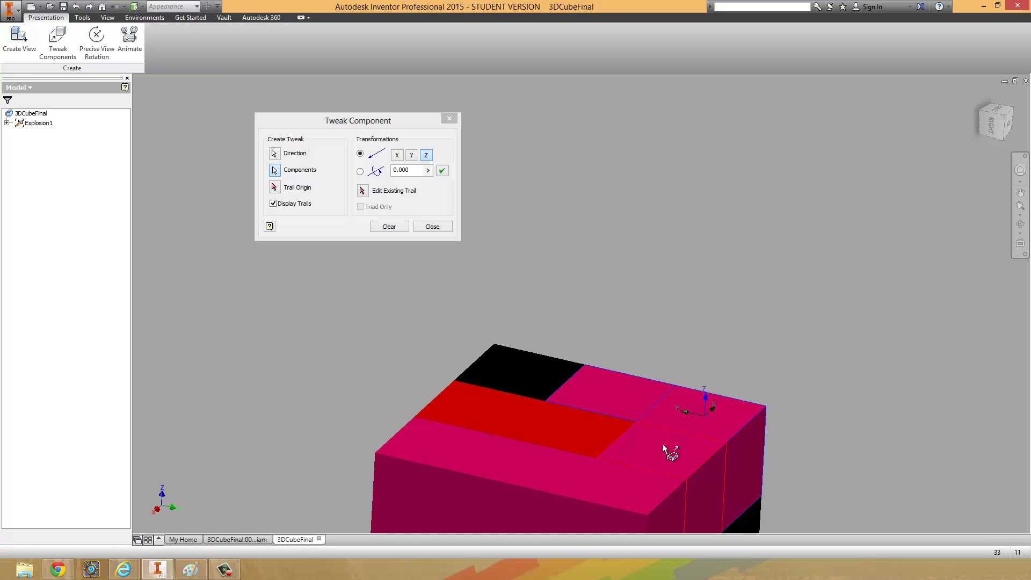
pyautogui.click(510, 480)
pyautogui.scroll(5, 803, 378)
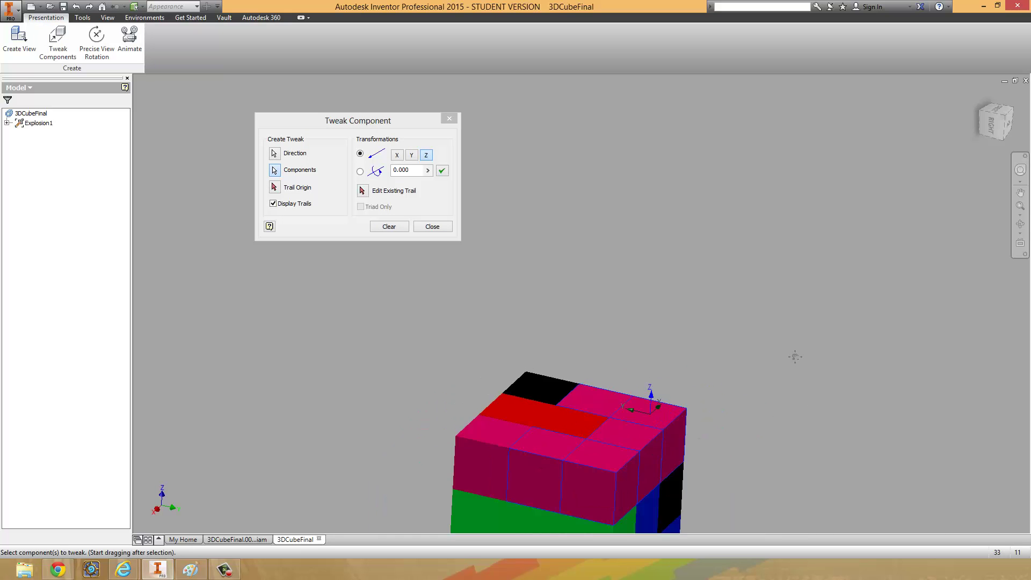
pyautogui.moveTo(775, 314); pyautogui.dragTo(768, 428, button='middle')
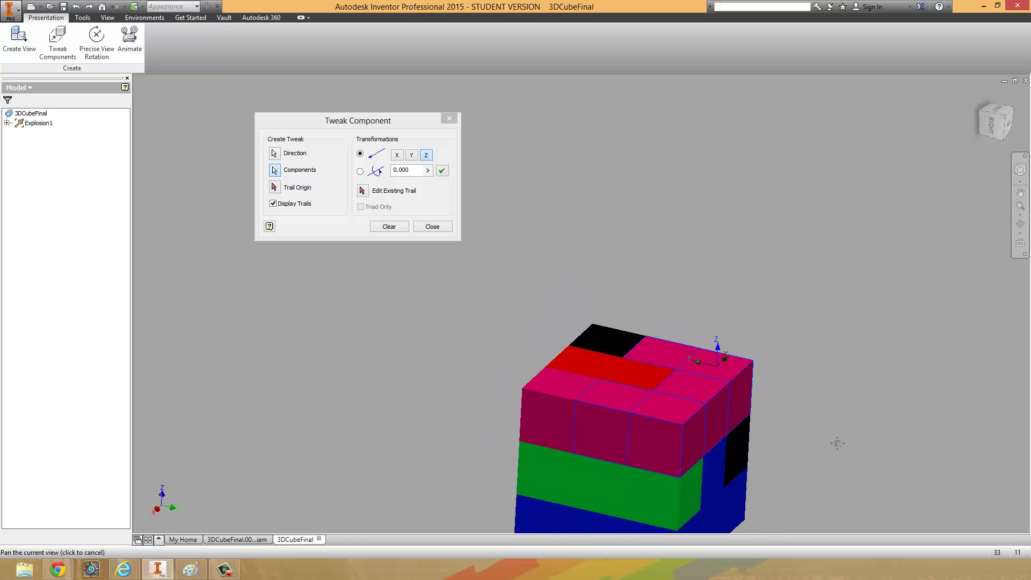
pyautogui.moveTo(545, 437); pyautogui.dragTo(601, 106)
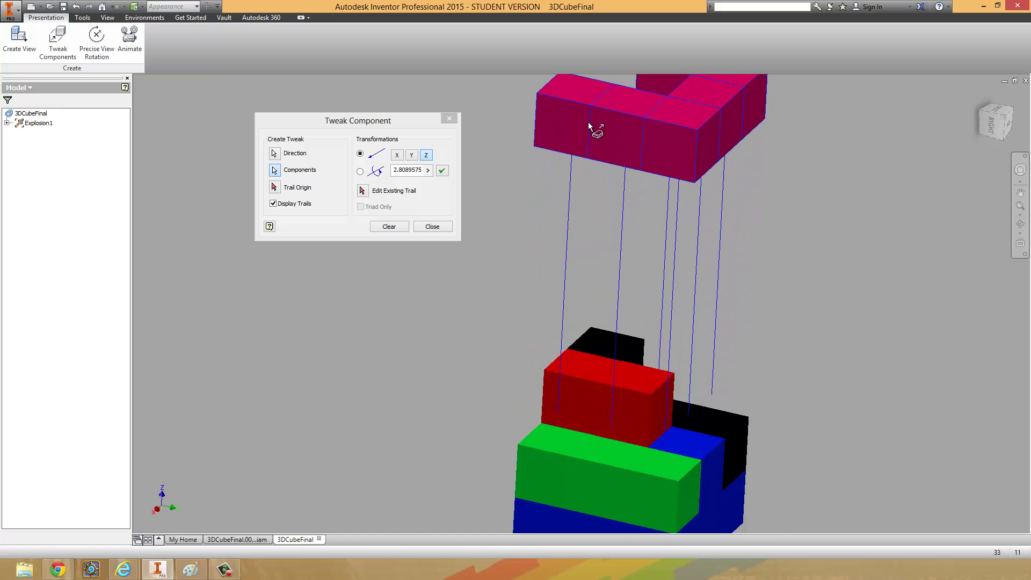
pyautogui.click(433, 226)
# Step: Animate the pink piece's tweak, playing the motion forward and in reverse twice
pyautogui.scroll(-4, 436, 408)
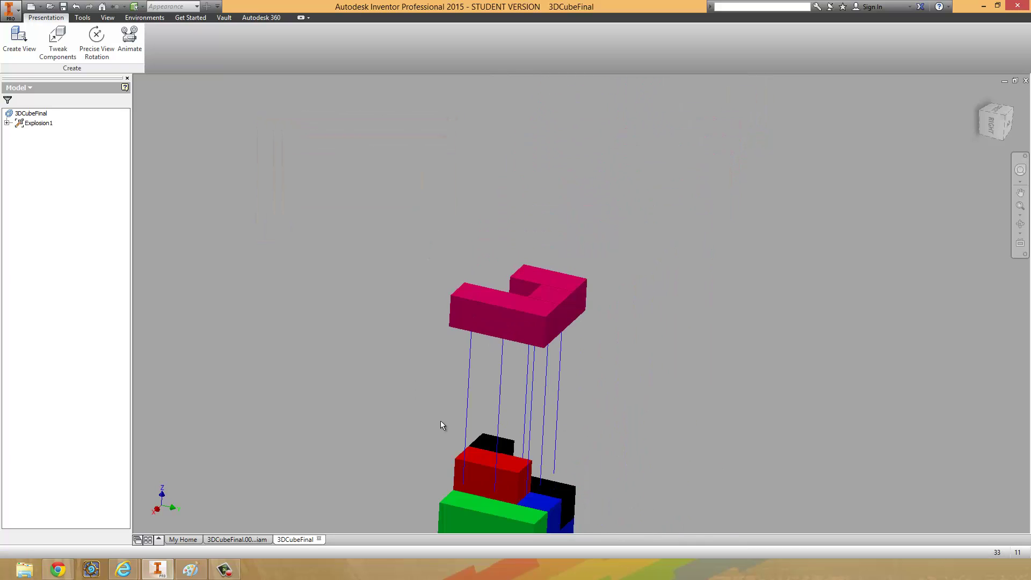
pyautogui.moveTo(436, 409); pyautogui.dragTo(468, 321, button='middle')
pyautogui.keyDown('shift'); pyautogui.moveTo(579, 326); pyautogui.dragTo(500, 253, button='middle'); pyautogui.keyUp('shift')
pyautogui.keyDown('shift'); pyautogui.moveTo(534, 306); pyautogui.dragTo(575, 340, button='middle'); pyautogui.keyUp('shift')
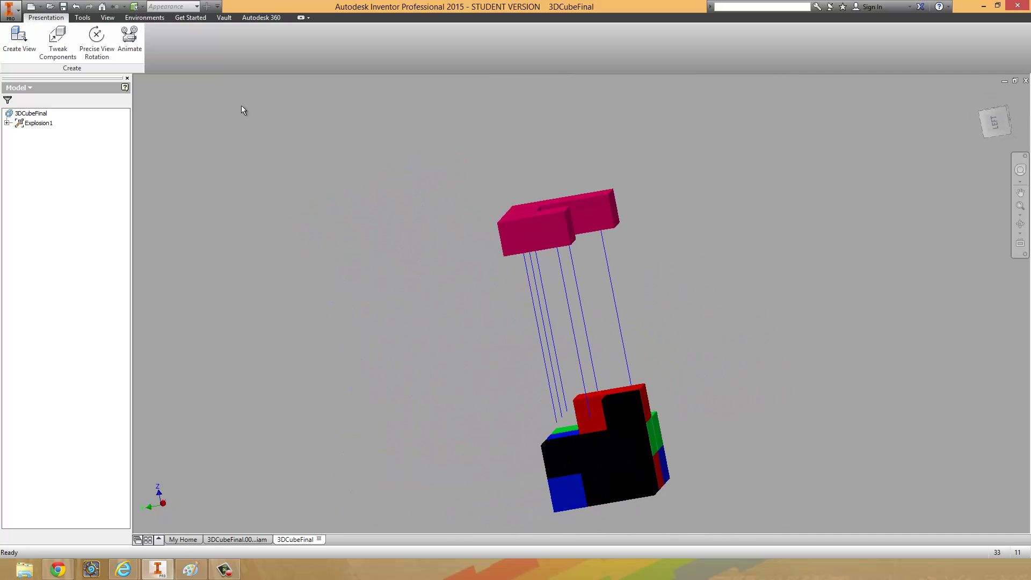
pyautogui.click(127, 56)
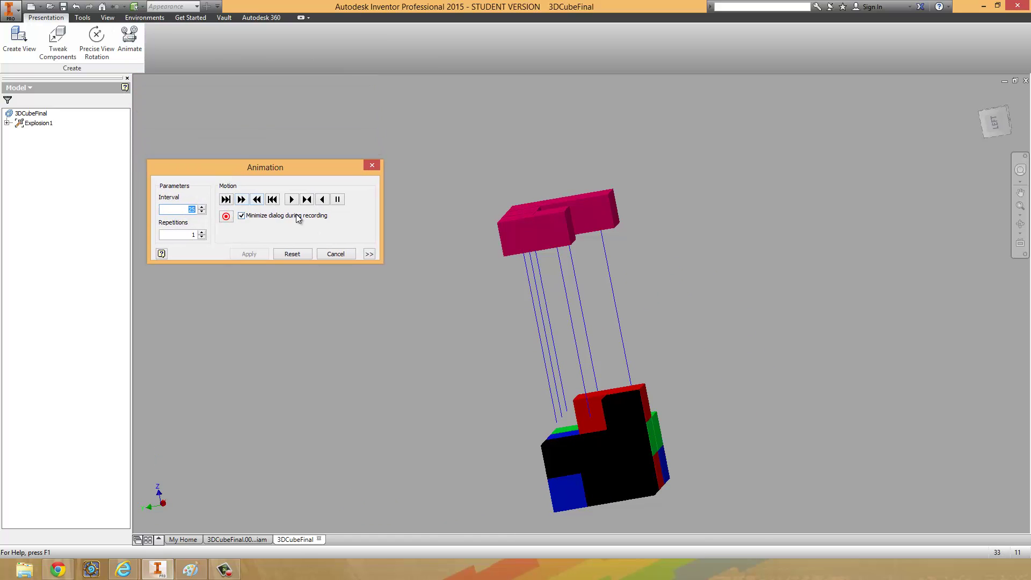
pyautogui.click(292, 201)
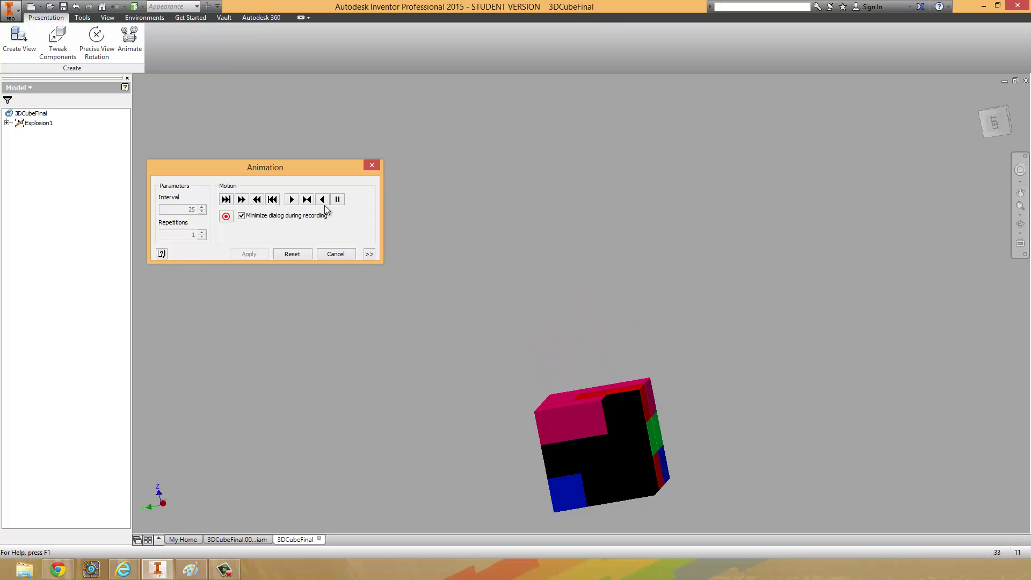
pyautogui.click(325, 200)
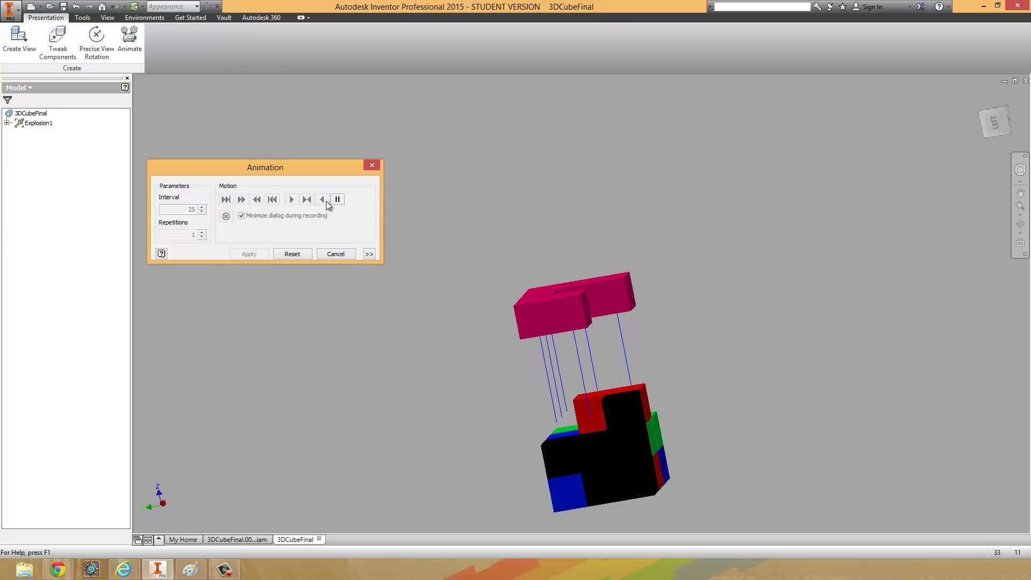
pyautogui.click(291, 200)
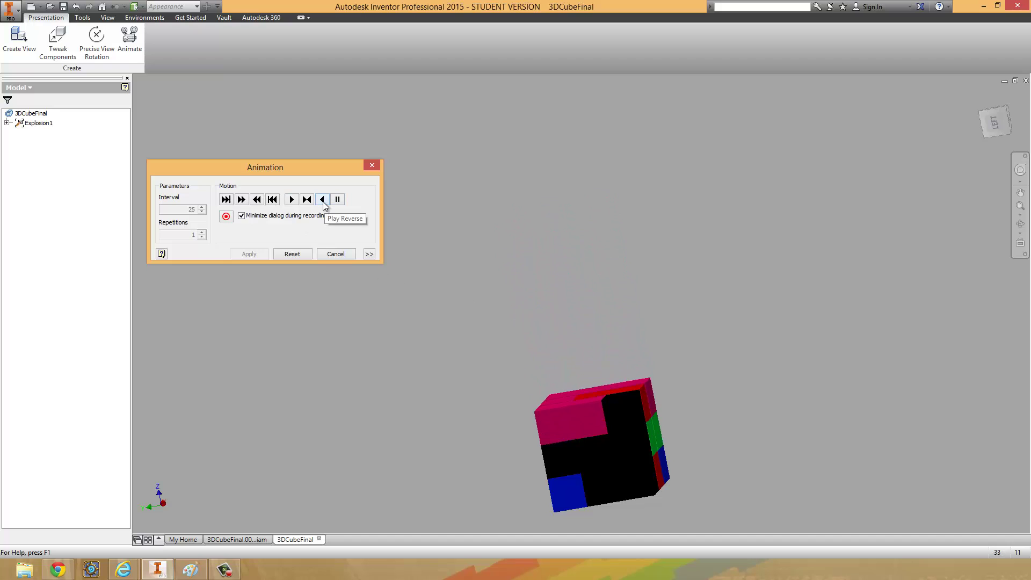
pyautogui.click(323, 201)
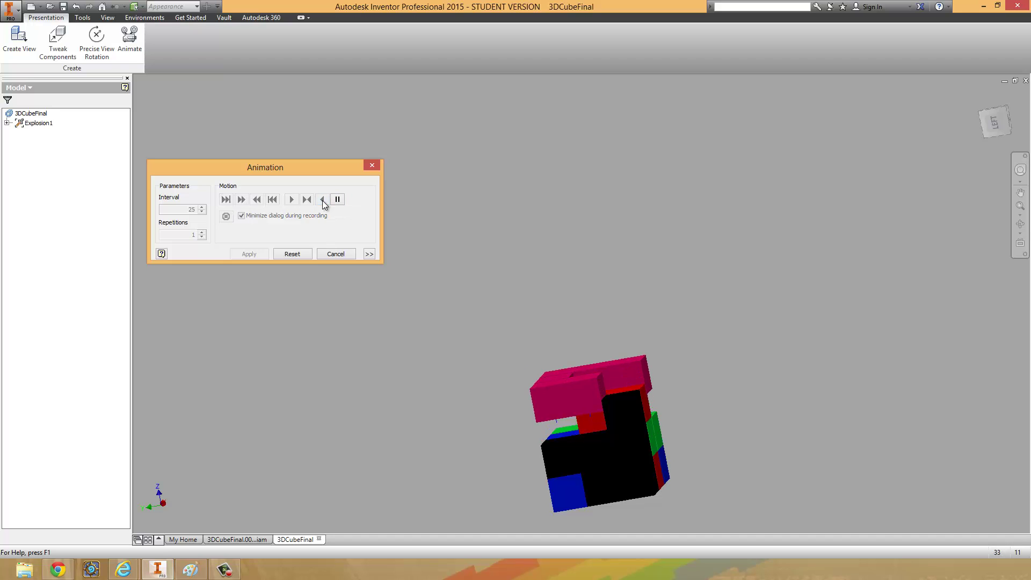
pyautogui.click(372, 166)
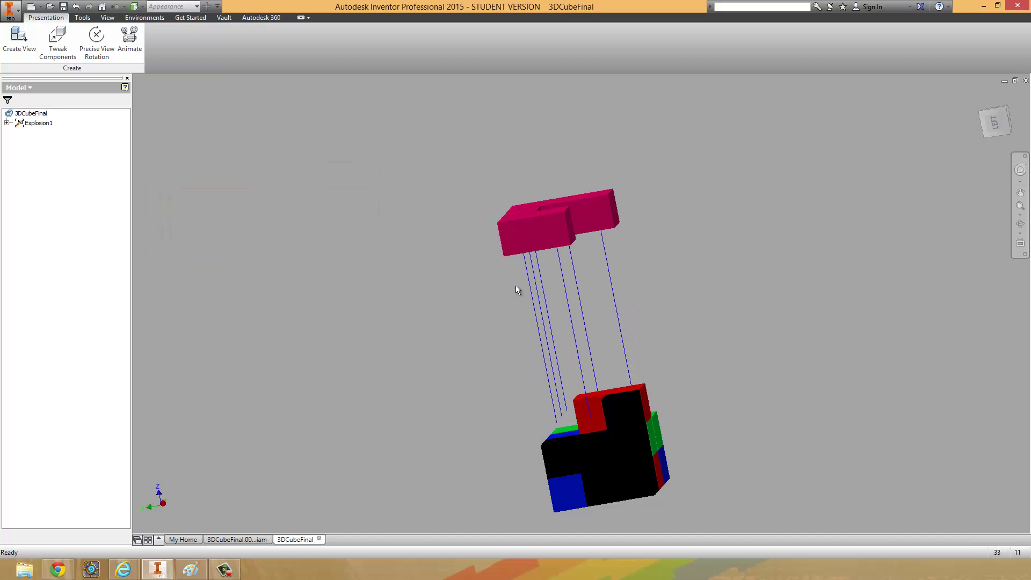
# Step: Try to tweak the blue piece about 4.70 along Z away from the side opposite the pink piece, and undo it
pyautogui.keyDown('shift'); pyautogui.moveTo(468, 293); pyautogui.dragTo(709, 339, button='middle'); pyautogui.keyUp('shift')
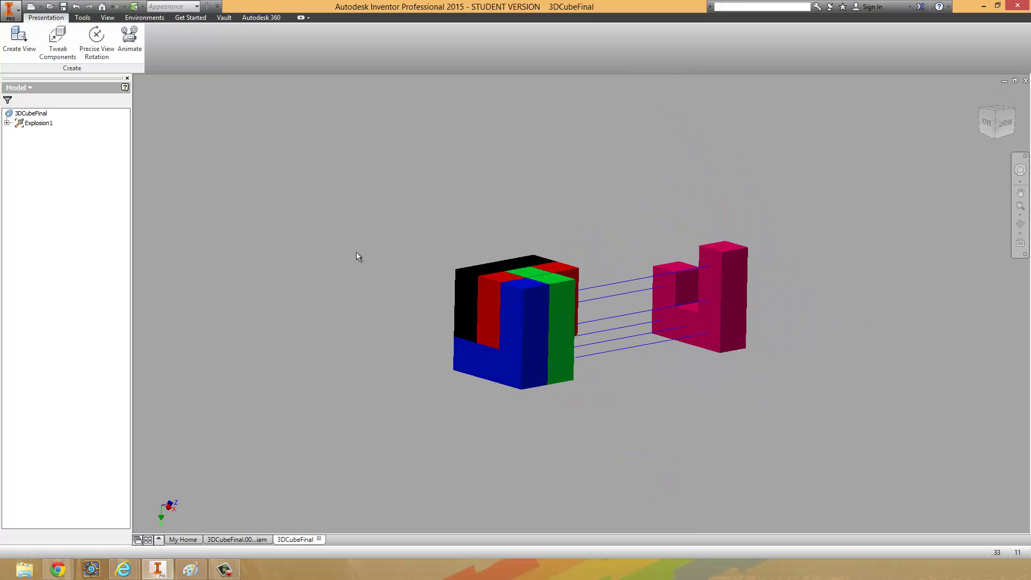
pyautogui.click(56, 43)
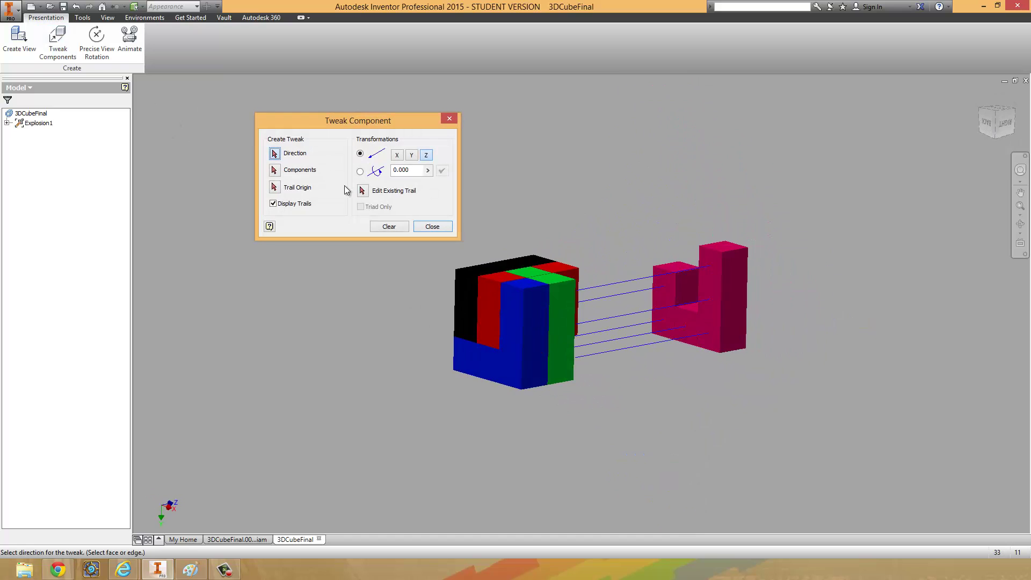
pyautogui.scroll(3, 419, 331)
pyautogui.click(705, 281)
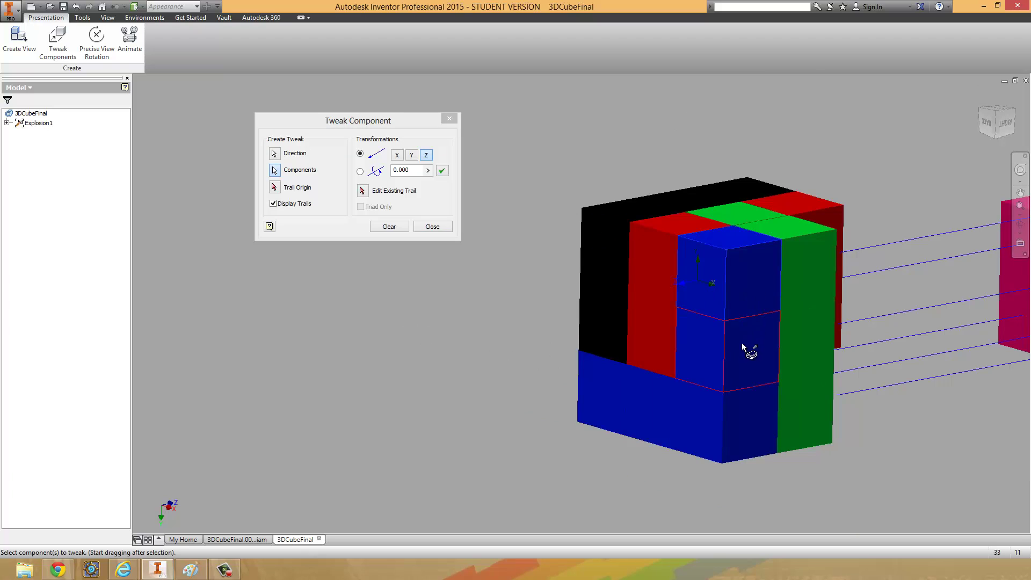
pyautogui.scroll(-6, 631, 424)
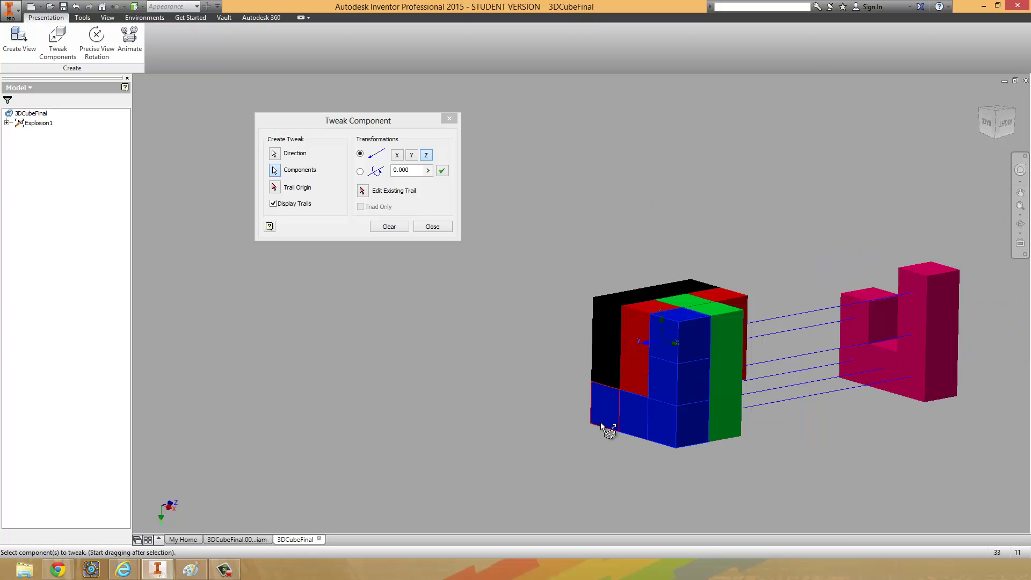
pyautogui.moveTo(601, 413); pyautogui.dragTo(475, 459)
pyautogui.scroll(6, 623, 359)
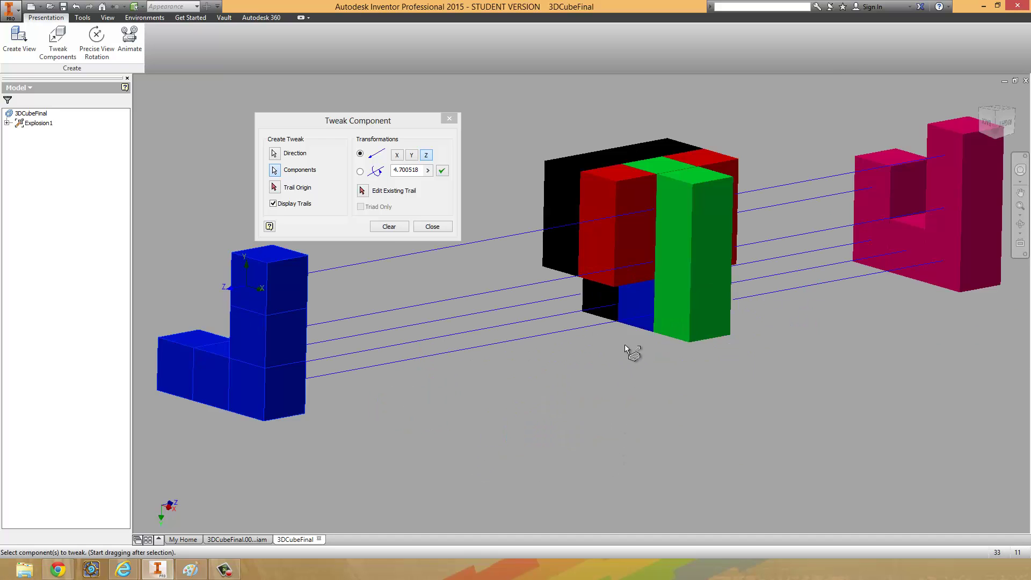
pyautogui.scroll(-6, 645, 296)
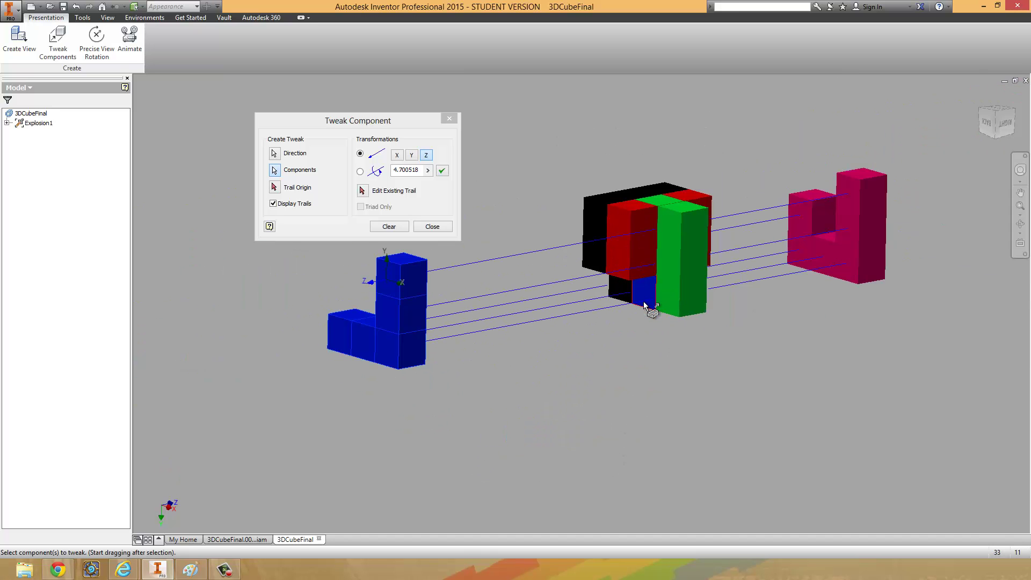
pyautogui.click(454, 118)
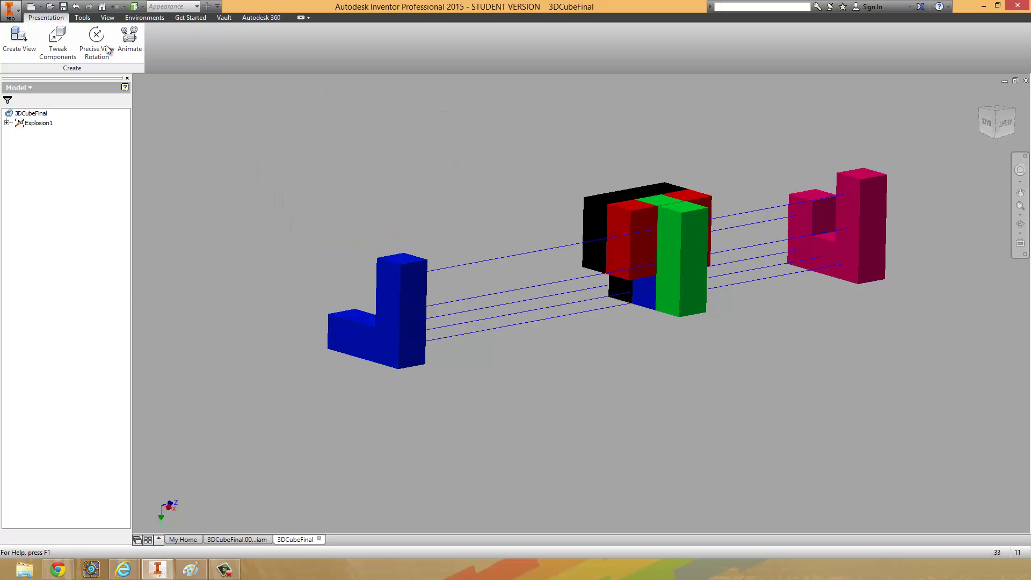
pyautogui.click(75, 7)
# Step: Start a component tweak on the black piece's side of the cube and set its direction from the black piece's outer face
pyautogui.keyDown('shift'); pyautogui.moveTo(737, 392); pyautogui.dragTo(542, 359, button='middle'); pyautogui.keyUp('shift')
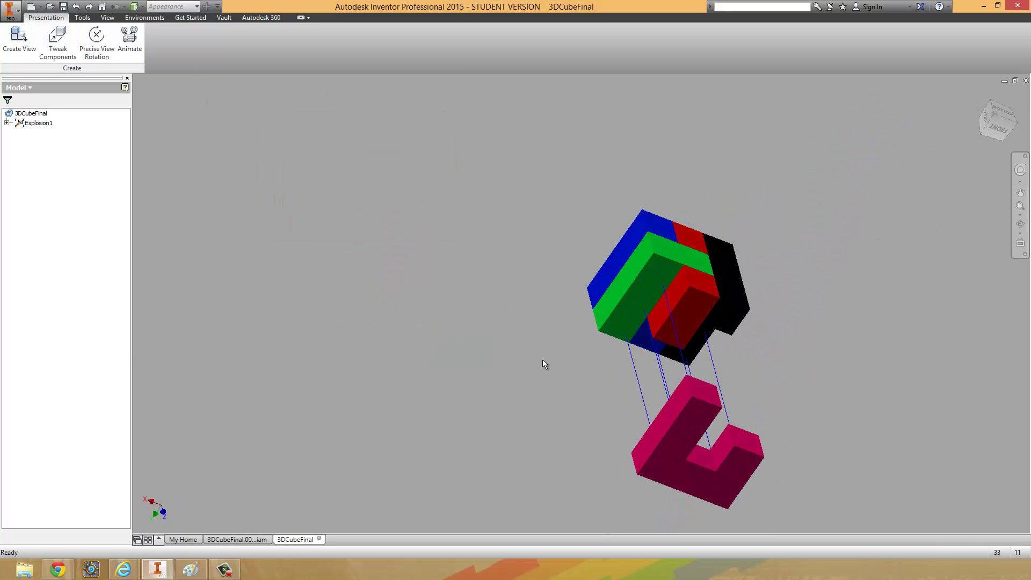
pyautogui.scroll(3, 691, 271)
pyautogui.keyDown('shift'); pyautogui.moveTo(786, 350); pyautogui.dragTo(656, 325, button='middle'); pyautogui.keyUp('shift')
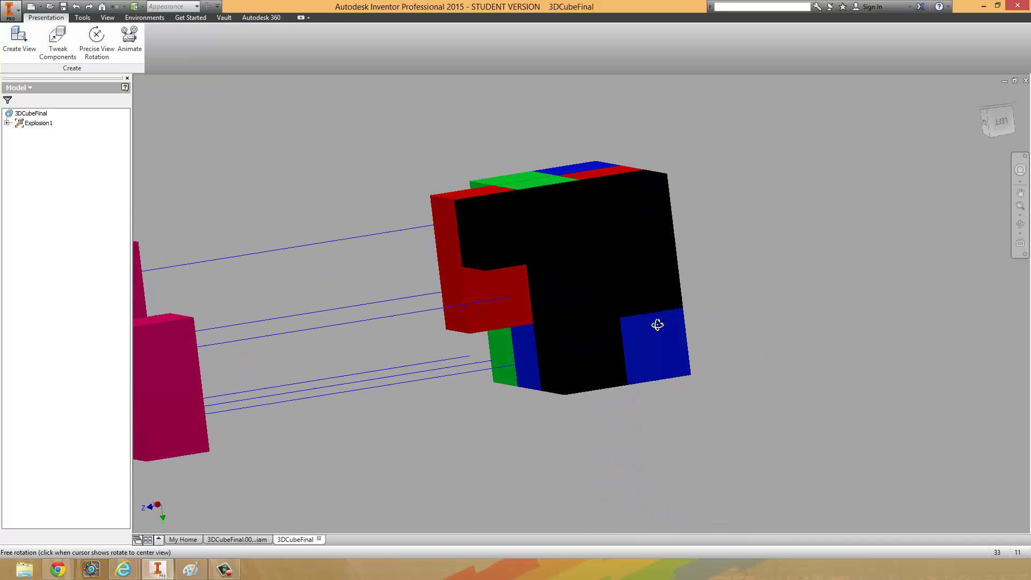
pyautogui.scroll(-2, 658, 336)
pyautogui.click(57, 40)
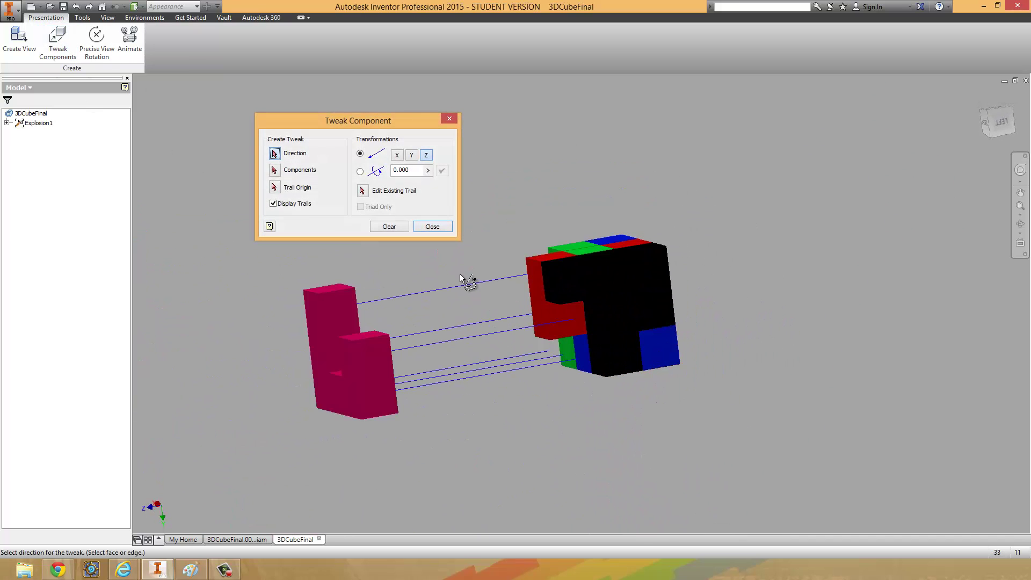
pyautogui.click(649, 259)
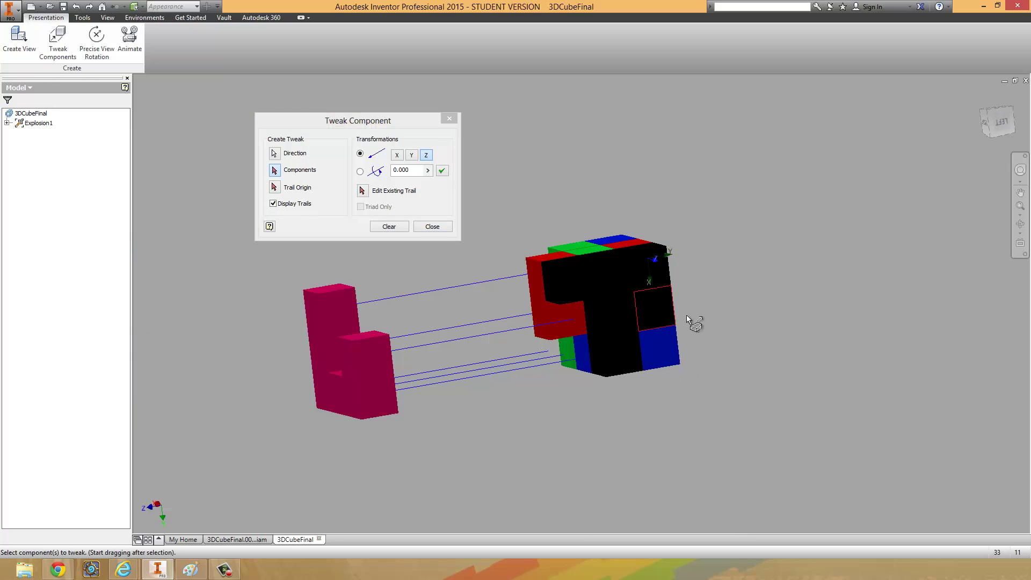
# Step: Select all cubes of the black piece and move them about 4.53 along Z away from the puzzle cube
pyautogui.scroll(2, 657, 282)
pyautogui.click(479, 284)
pyautogui.click(592, 279)
pyautogui.click(642, 266)
pyautogui.click(653, 323)
pyautogui.scroll(-3, 569, 341)
pyautogui.moveTo(640, 426); pyautogui.dragTo(640, 308, button='middle')
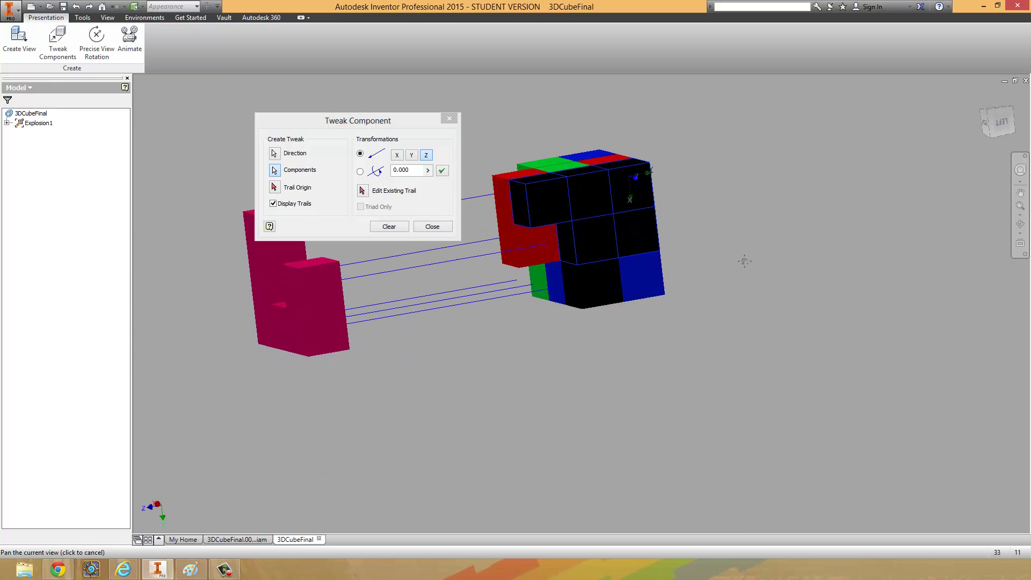
pyautogui.moveTo(597, 282); pyautogui.dragTo(960, 501)
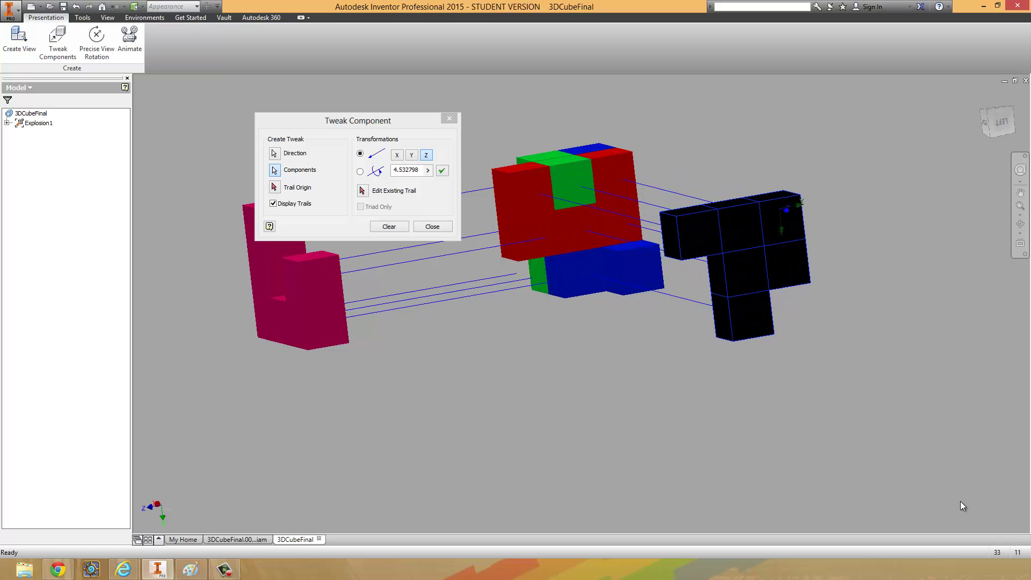
pyautogui.click(433, 227)
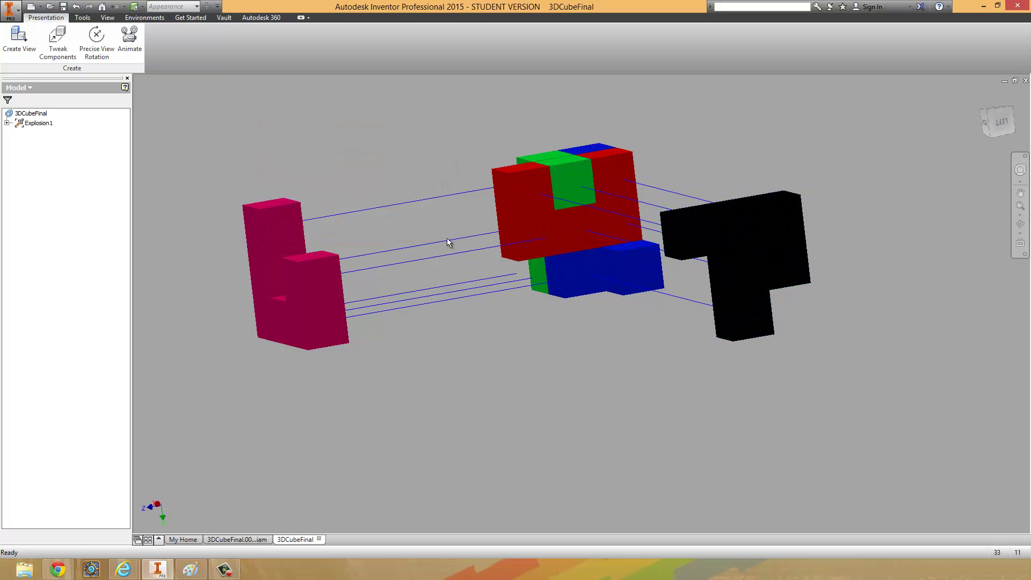
# Step: Play the presentation animation forward to check the black piece's tweak
pyautogui.moveTo(570, 293)
pyautogui.keyDown('shift'); pyautogui.mouseDown(button='middle')
pyautogui.moveTo(557, 356)
pyautogui.moveTo(585, 278)
pyautogui.moveTo(566, 293)
pyautogui.mouseUp(button='middle'); pyautogui.keyUp('shift')
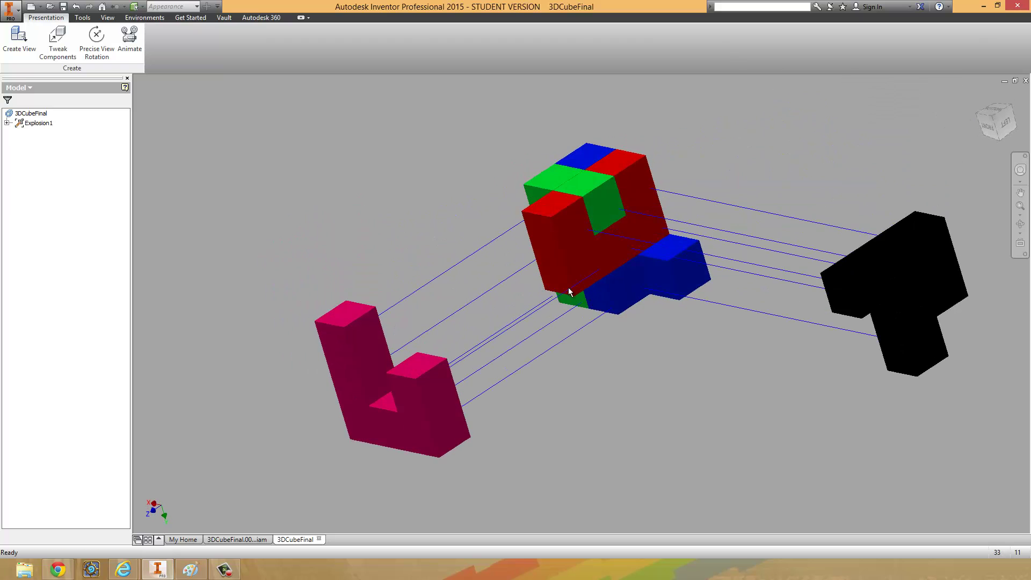
pyautogui.click(129, 38)
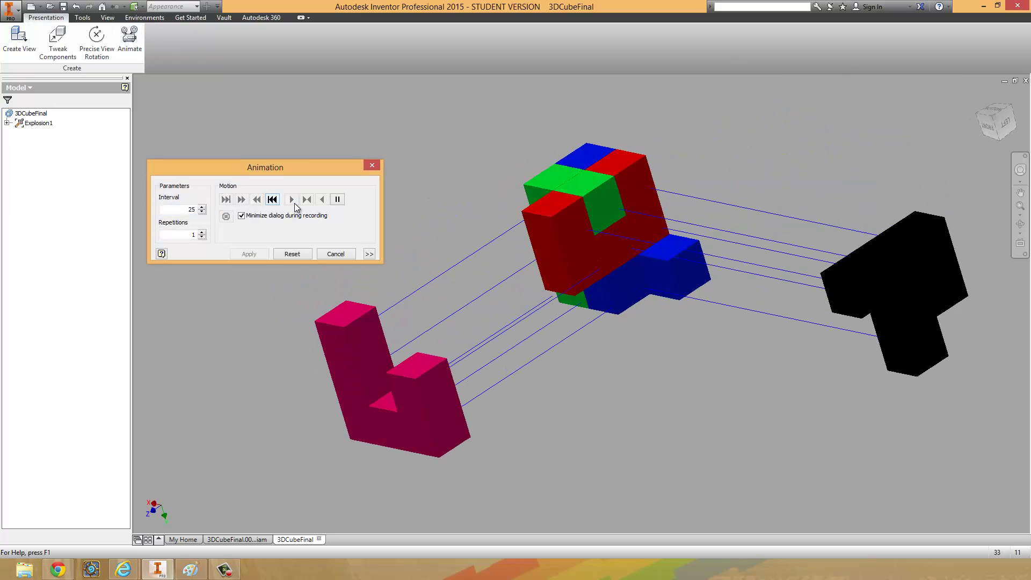
pyautogui.click(291, 200)
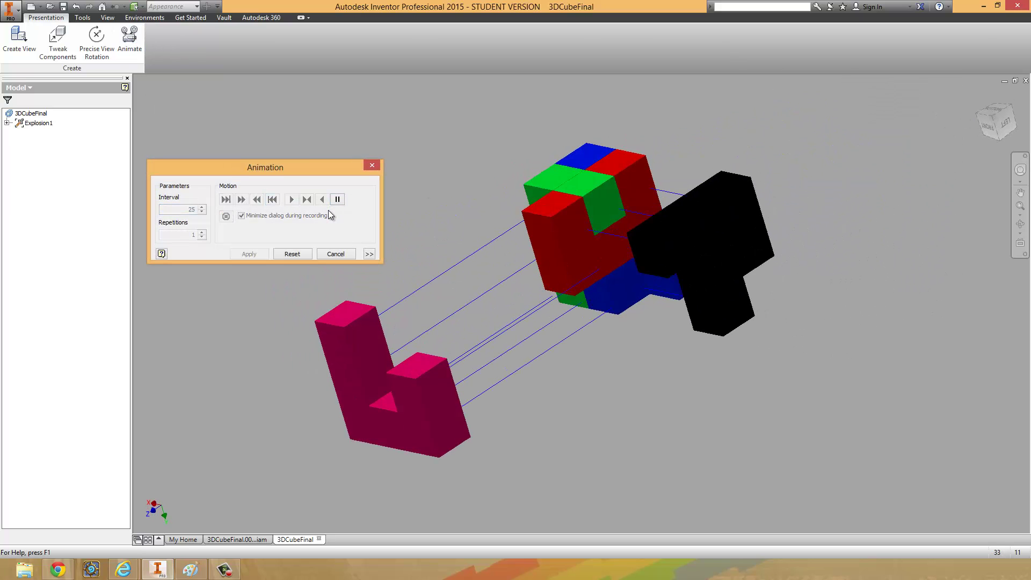
pyautogui.click(342, 254)
pyautogui.keyDown('shift'); pyautogui.moveTo(575, 255); pyautogui.dragTo(534, 239, button='middle'); pyautogui.keyUp('shift')
pyautogui.keyDown('shift'); pyautogui.moveTo(650, 212); pyautogui.dragTo(413, 194, button='middle'); pyautogui.keyUp('shift')
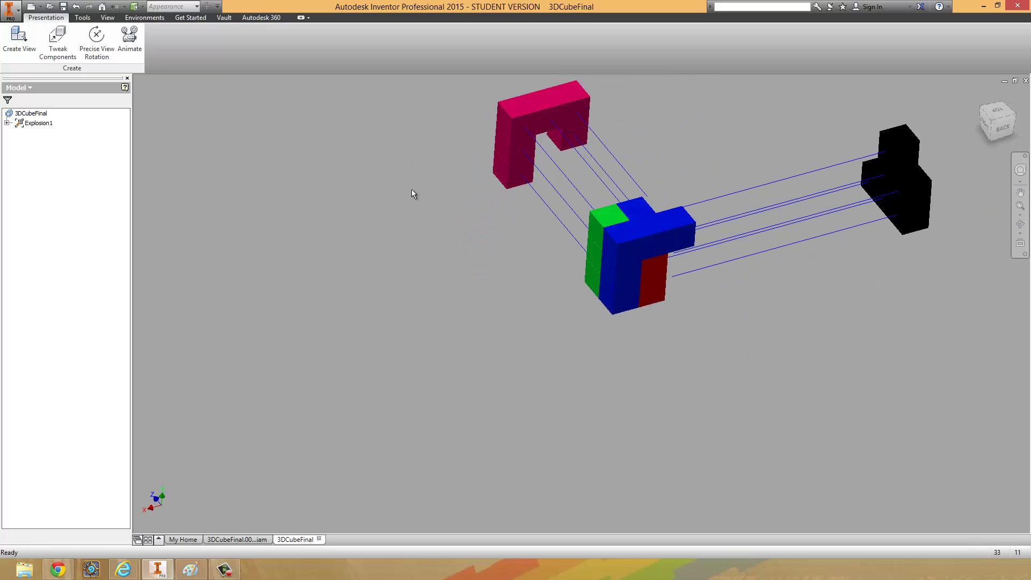
pyautogui.click(52, 40)
pyautogui.scroll(3, 637, 255)
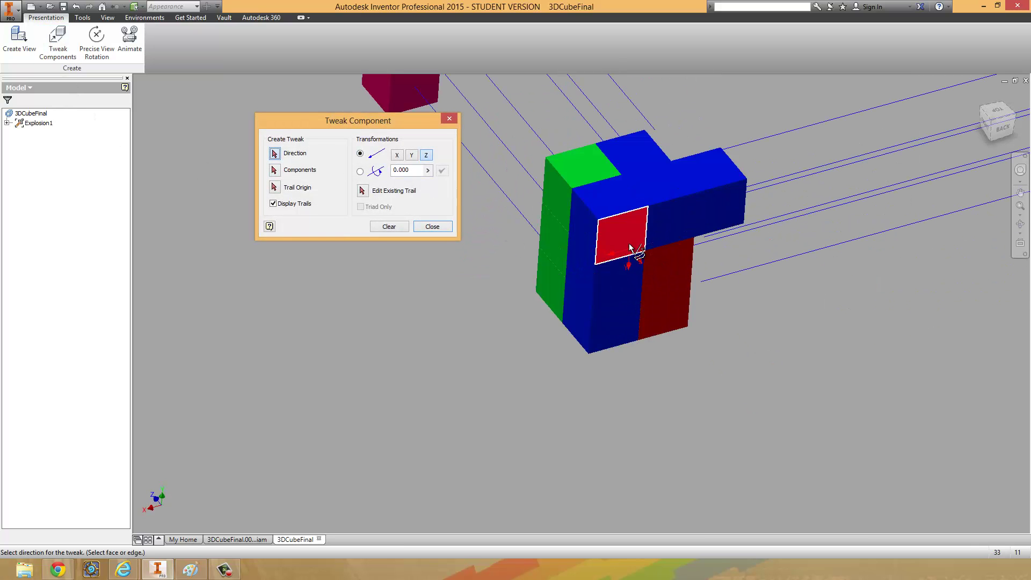
pyautogui.click(624, 234)
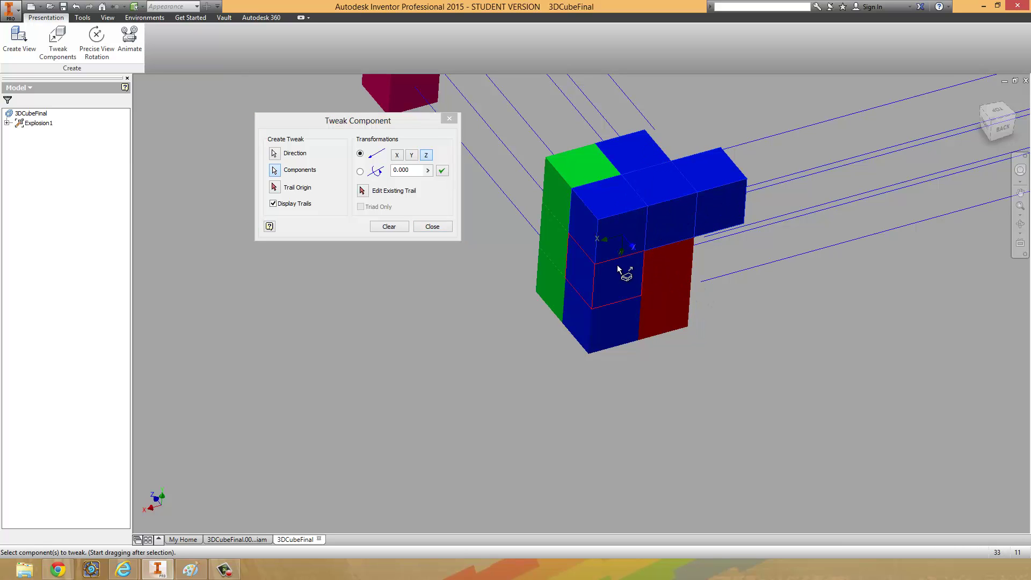
pyautogui.moveTo(809, 408); pyautogui.dragTo(720, 290, button='middle')
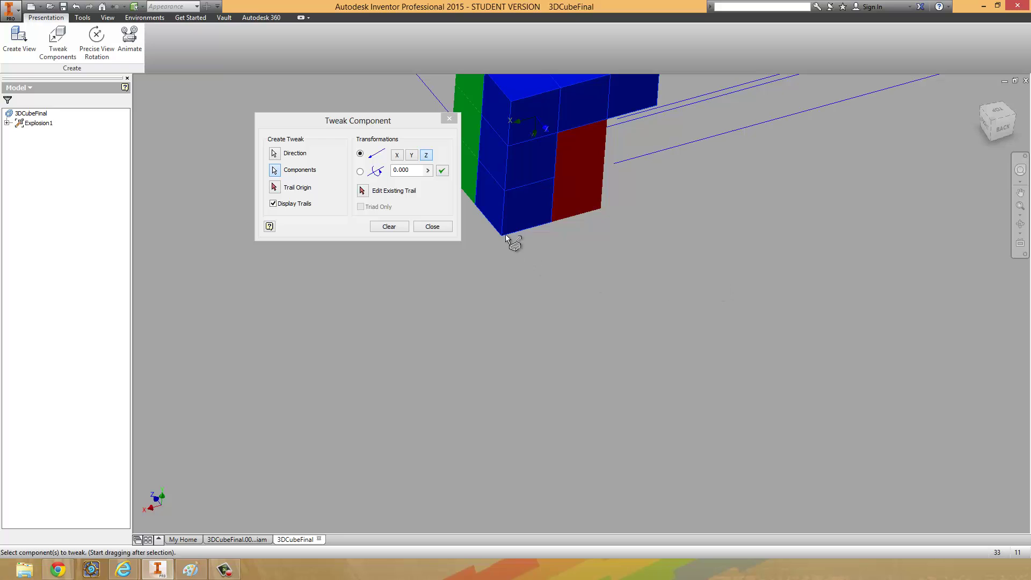
pyautogui.click(449, 118)
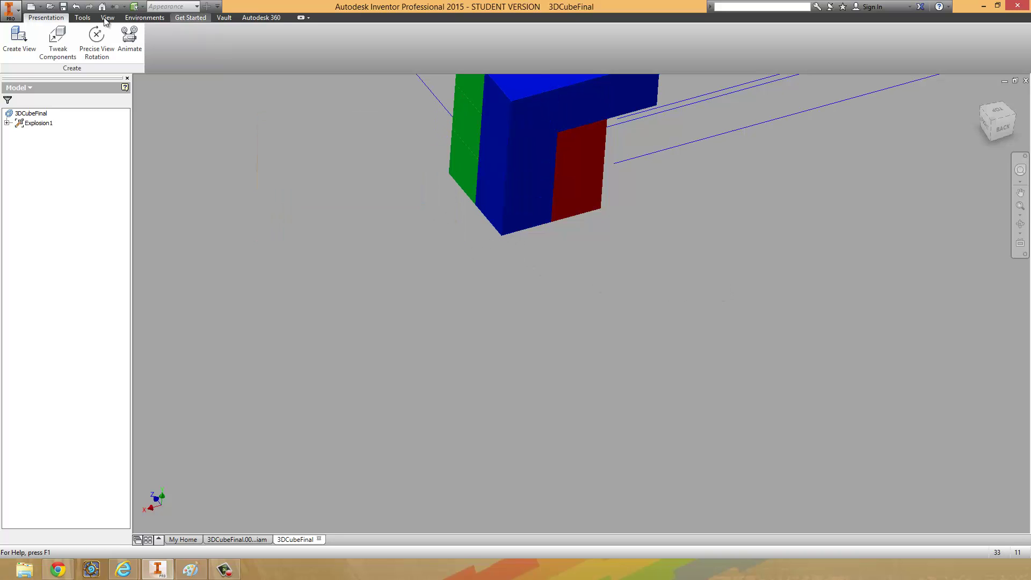
pyautogui.click(58, 42)
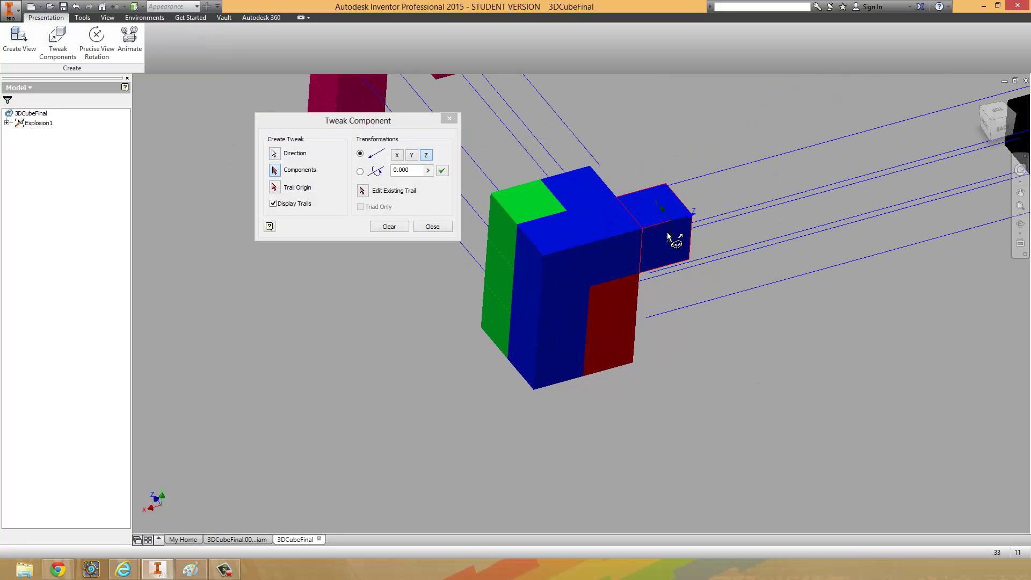
pyautogui.click(449, 118)
# Step: Try to tweak all cubes of the blue piece about -3.56 along Y, away from the green and red pieces
pyautogui.click(58, 40)
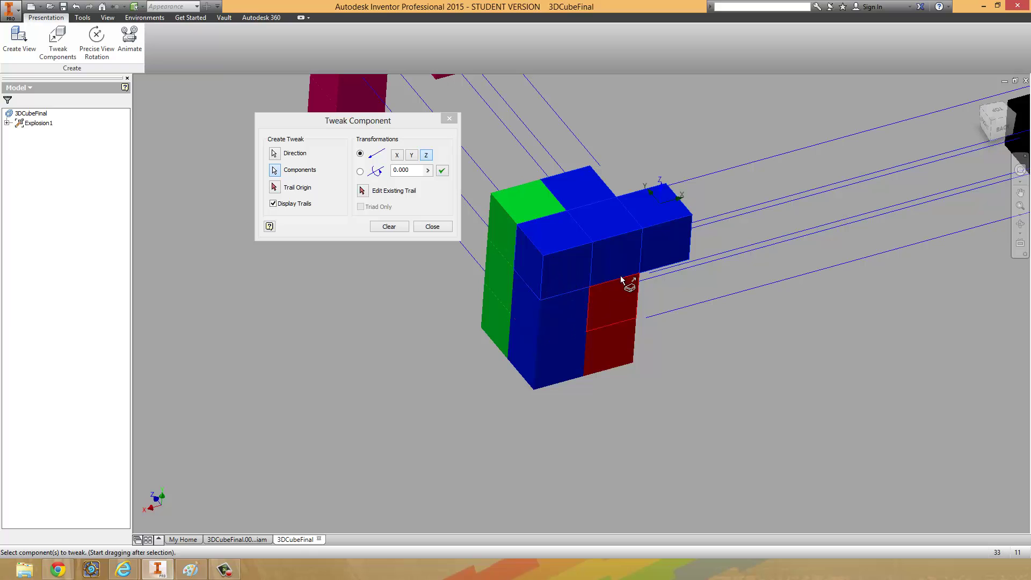
pyautogui.click(412, 159)
pyautogui.moveTo(557, 362); pyautogui.dragTo(913, 579)
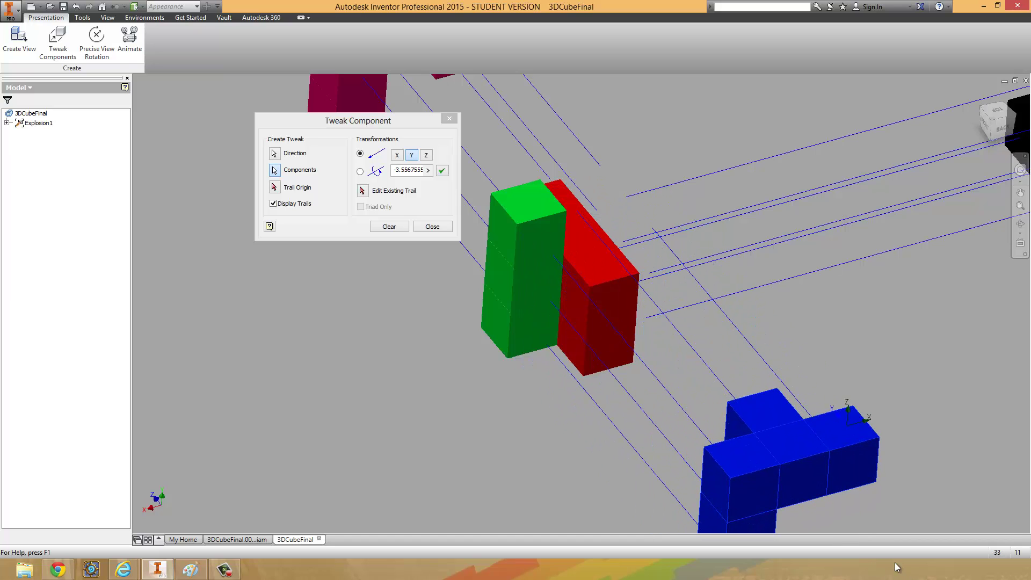
pyautogui.moveTo(752, 336); pyautogui.dragTo(749, 202, button='middle')
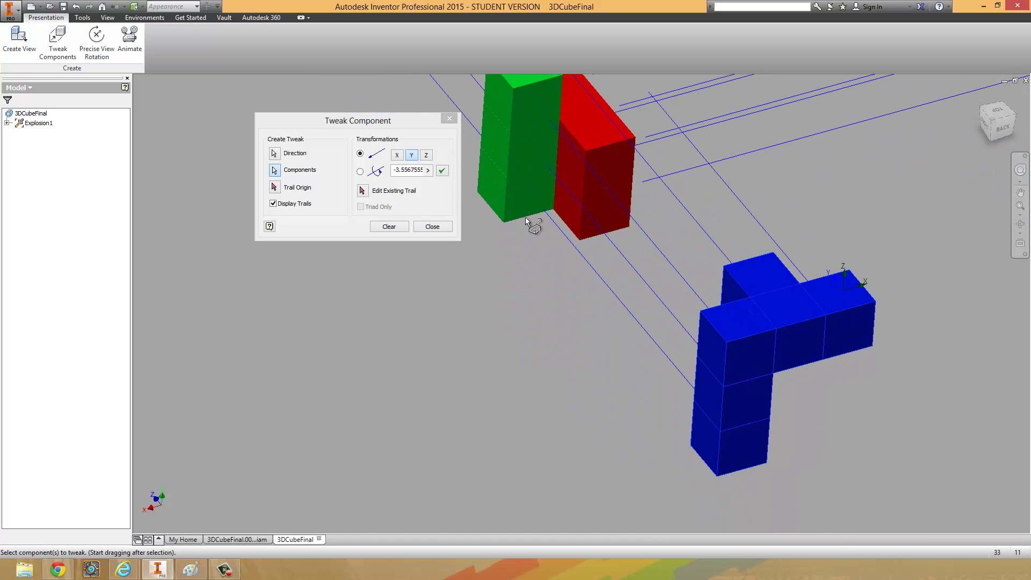
pyautogui.moveTo(768, 226); pyautogui.dragTo(830, 292, button='middle')
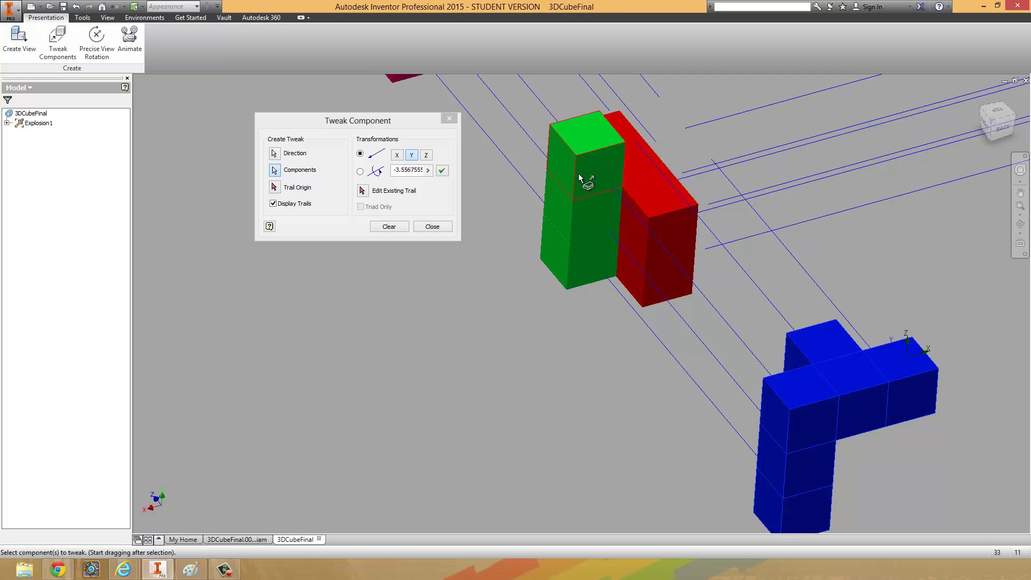
# Step: Try to move the green cubes about -5.66 along X within the same tweak, and undo both this move and the blue piece's move
pyautogui.scroll(3, 559, 301)
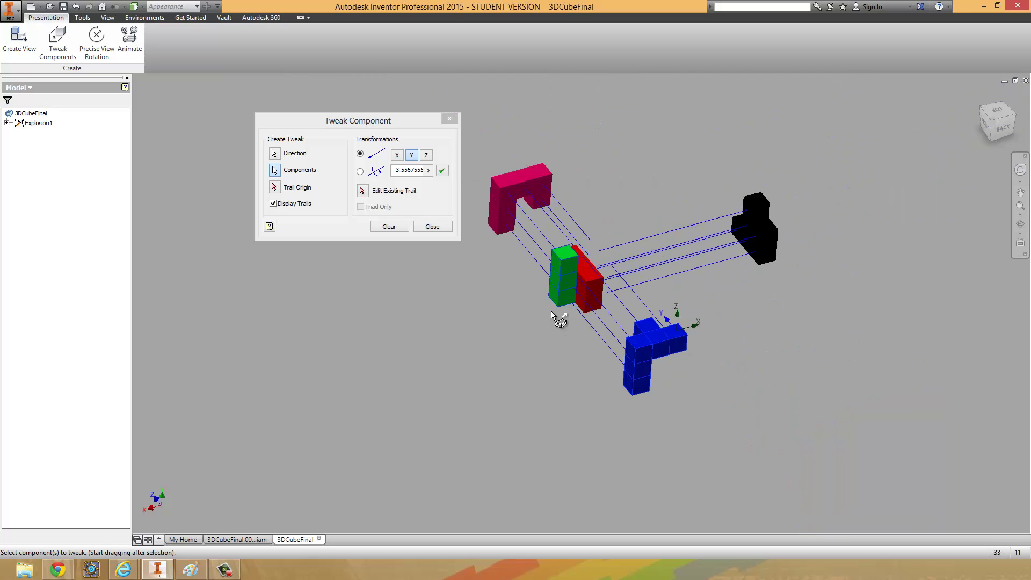
pyautogui.scroll(-5, 562, 302)
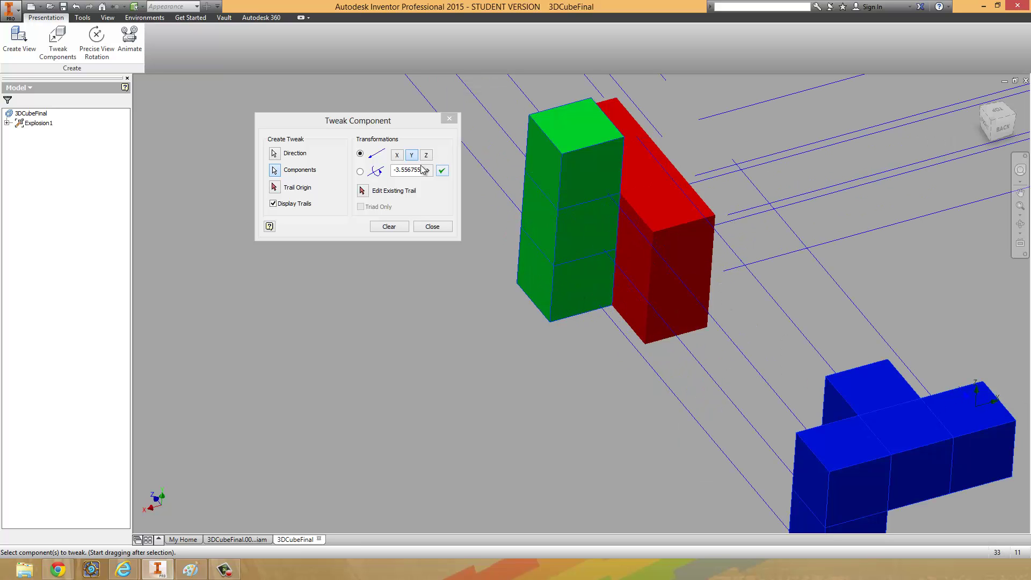
pyautogui.click(396, 156)
pyautogui.scroll(3, 583, 284)
pyautogui.moveTo(719, 333); pyautogui.dragTo(443, 393)
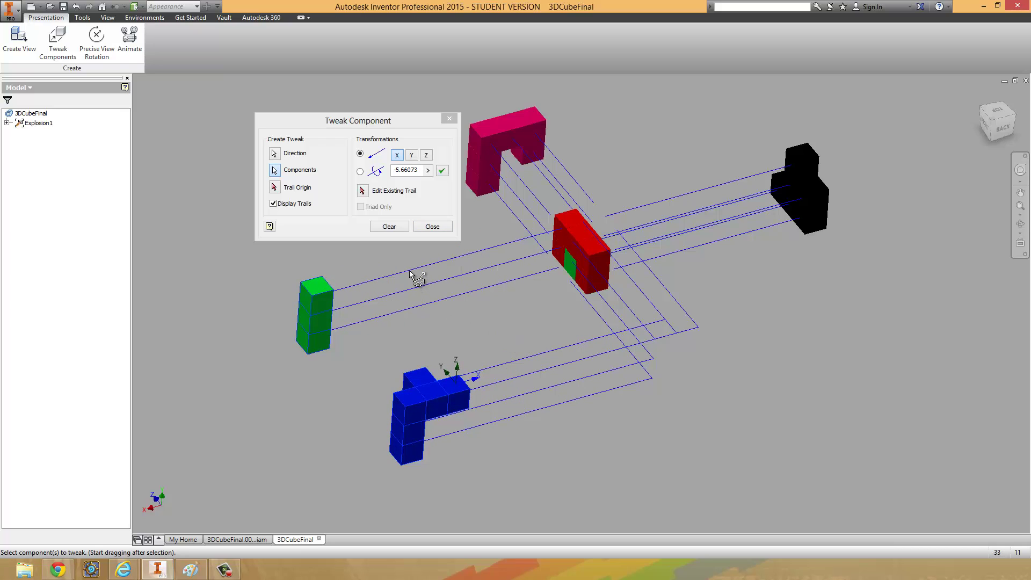
pyautogui.click(449, 118)
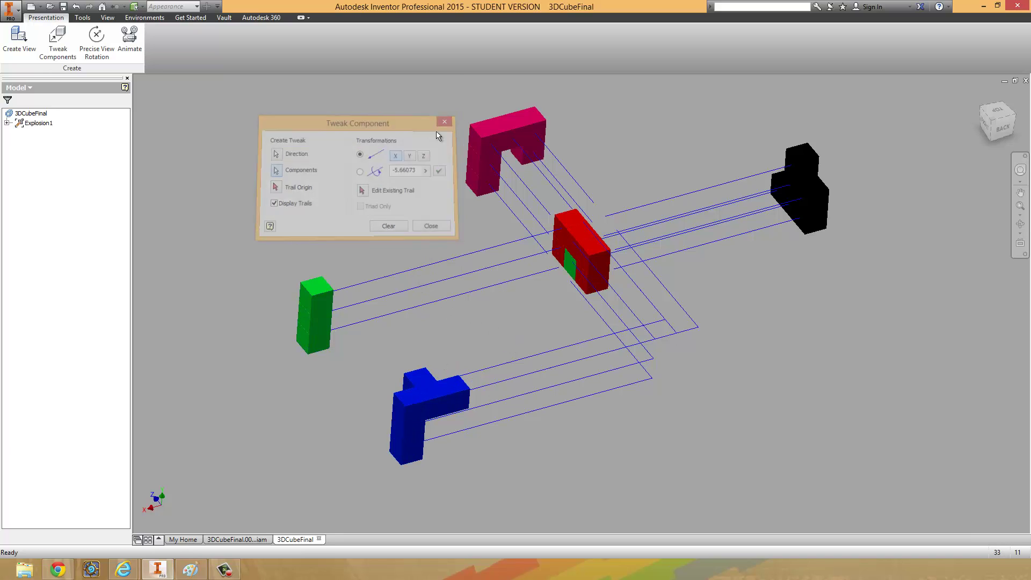
pyautogui.click(75, 7)
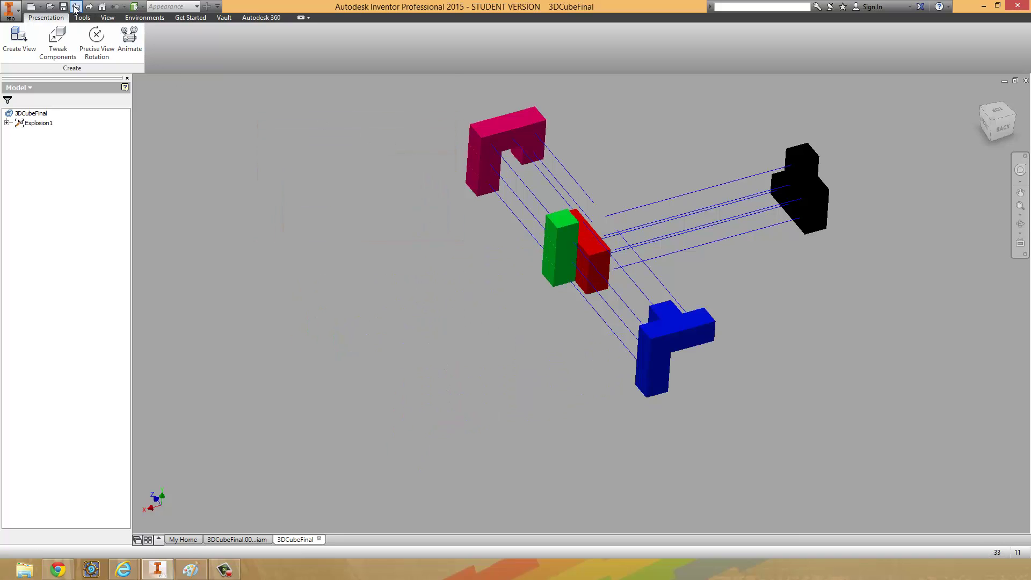
pyautogui.click(76, 7)
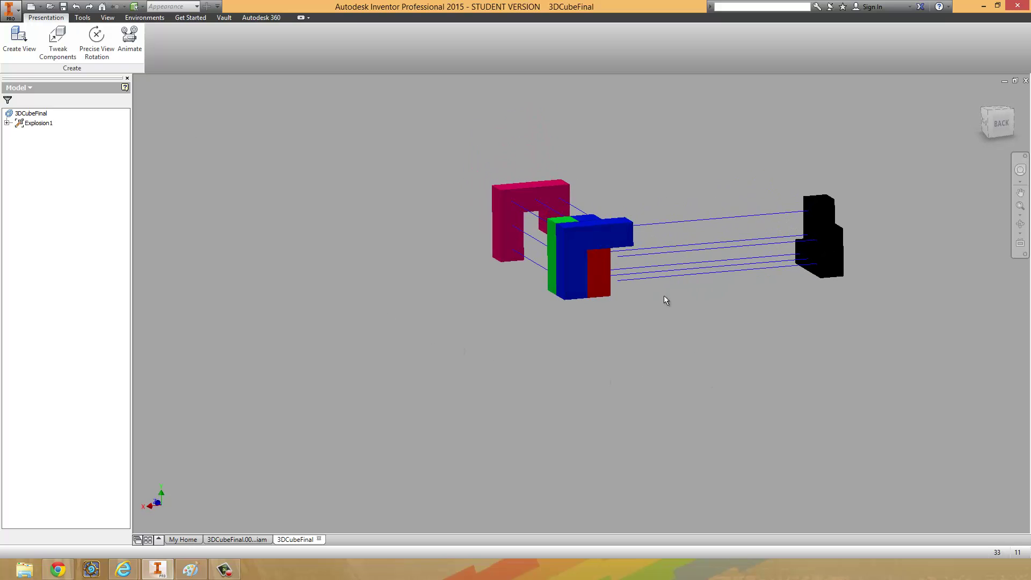
pyautogui.scroll(5, 644, 288)
pyautogui.click(57, 40)
pyautogui.scroll(3, 564, 231)
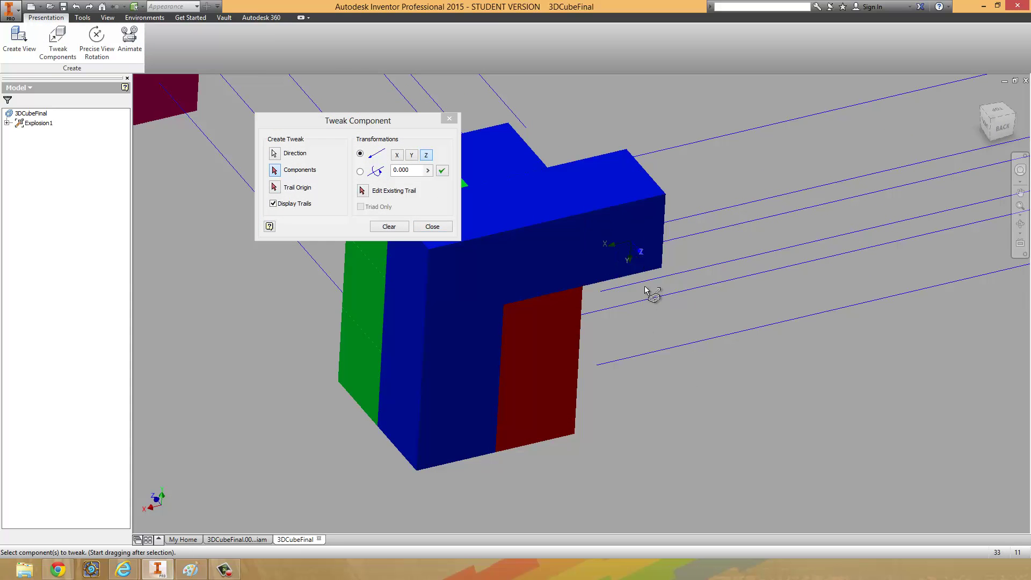
pyautogui.scroll(-3, 532, 274)
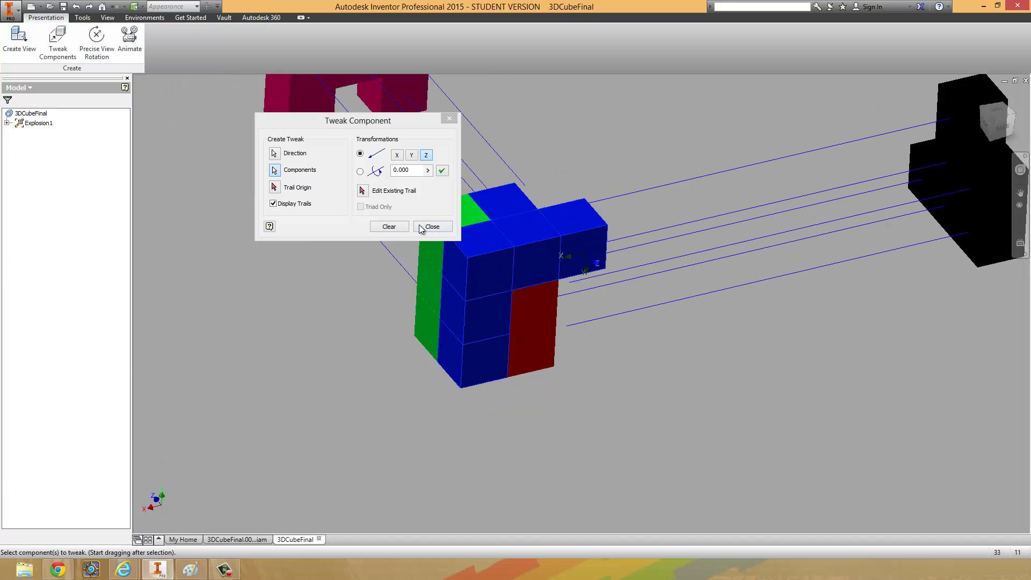
pyautogui.click(449, 118)
# Step: Tweak all cubes of the blue piece about 4.00 along Z from its outer face, away from the side opposite the pink piece
pyautogui.click(58, 40)
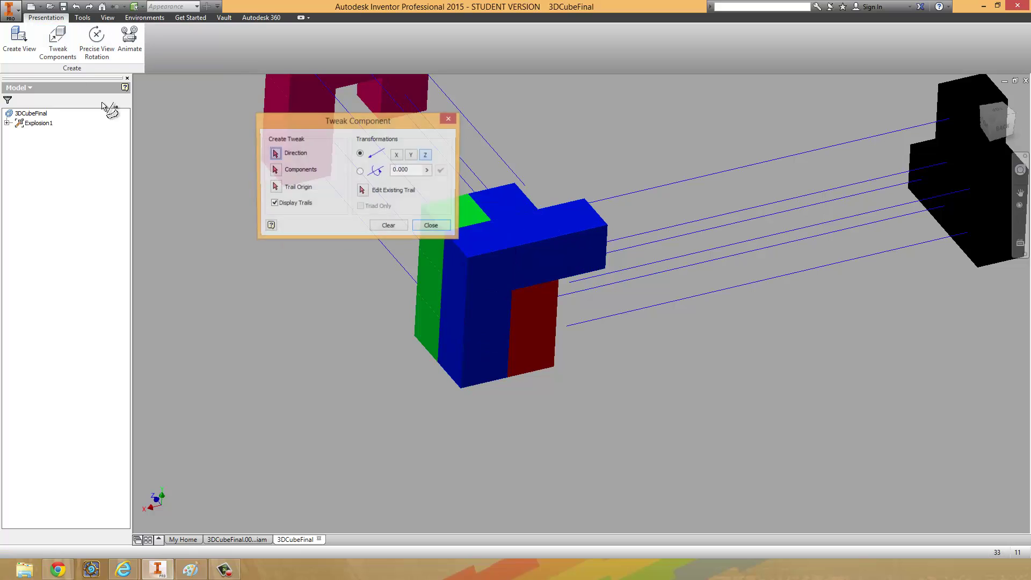
pyautogui.click(581, 252)
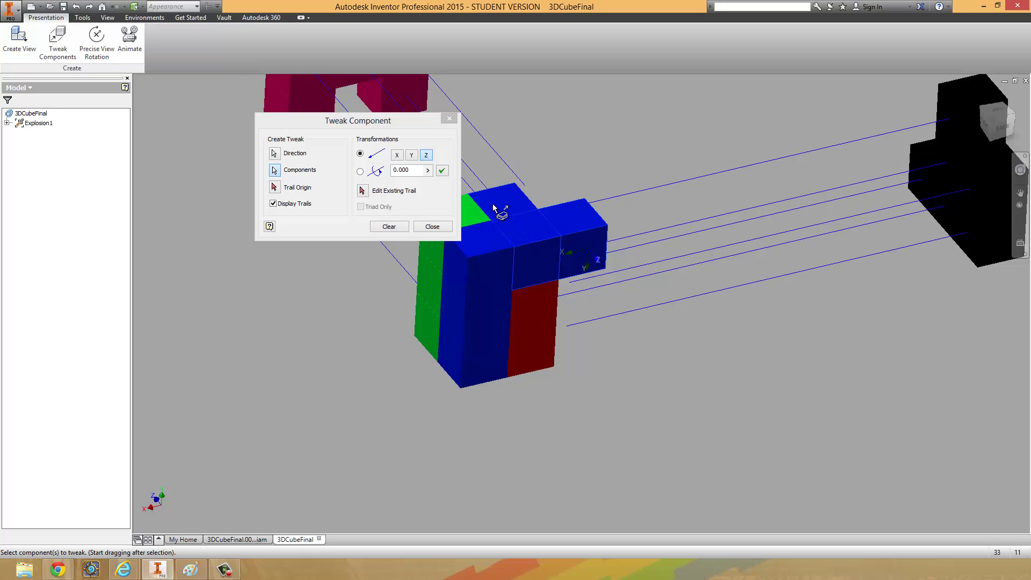
pyautogui.moveTo(500, 357); pyautogui.dragTo(770, 421)
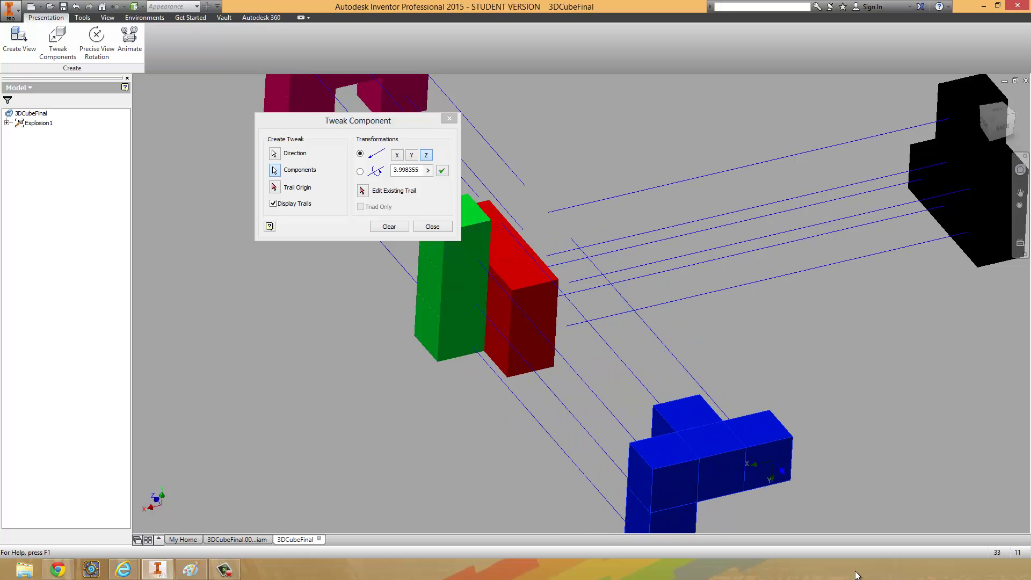
pyautogui.moveTo(770, 421); pyautogui.dragTo(757, 291, button='middle')
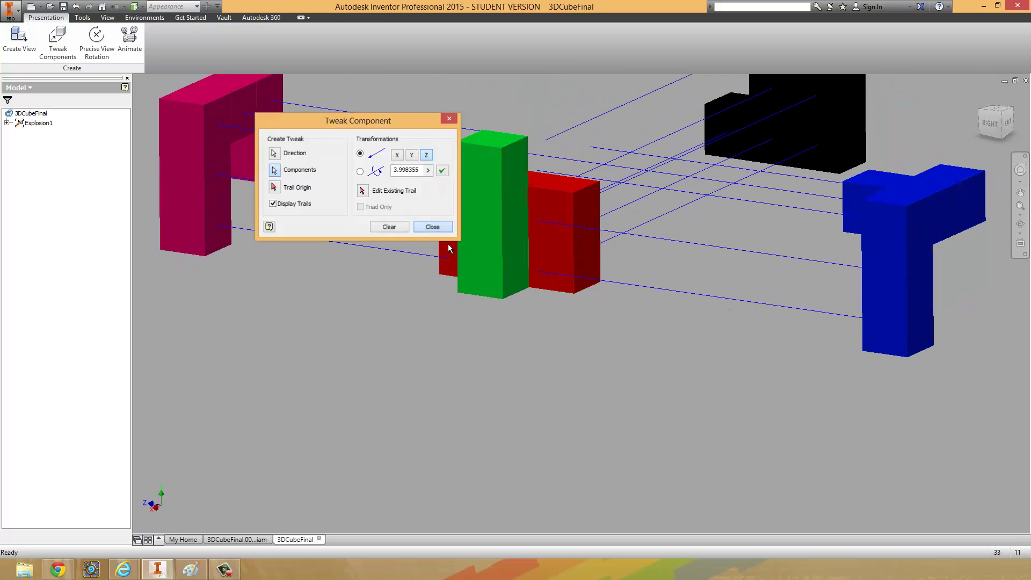
pyautogui.click(433, 226)
# Step: Tweak all cubes of the green piece straight away from the red piece, in the direction opposite the black piece
pyautogui.keyDown('shift'); pyautogui.moveTo(295, 111); pyautogui.dragTo(460, 242, button='middle'); pyautogui.keyUp('shift')
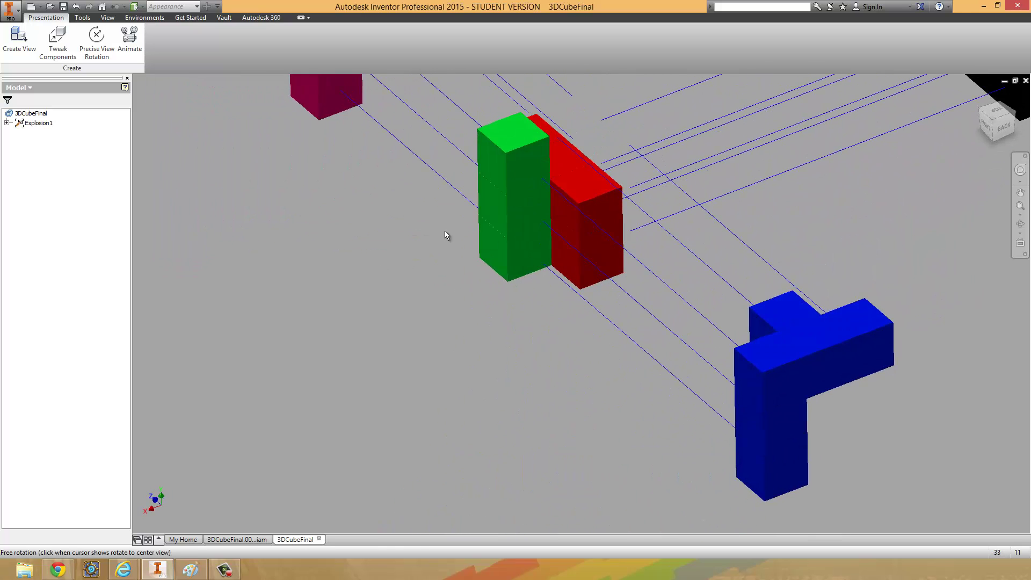
pyautogui.click(57, 42)
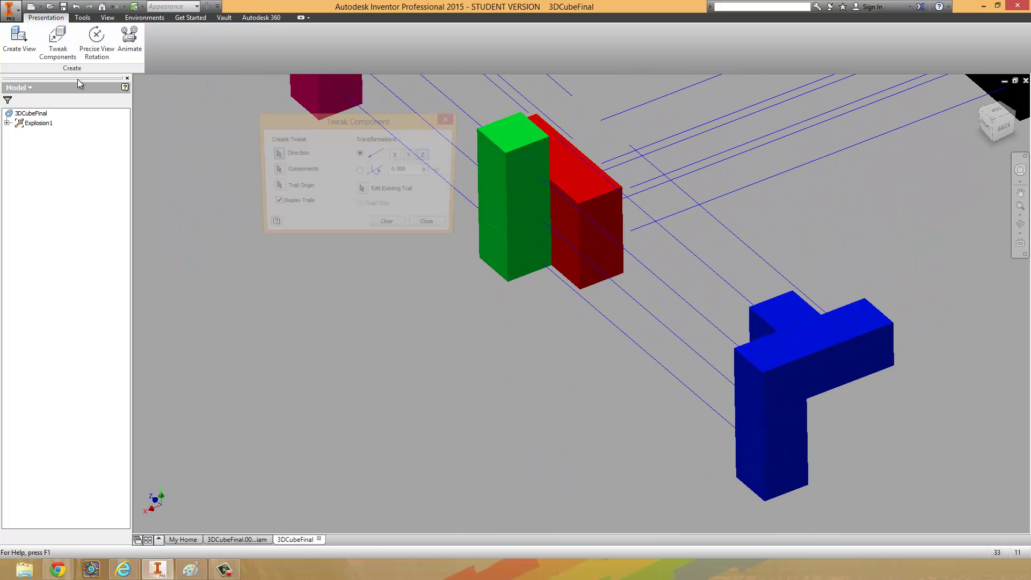
pyautogui.click(500, 170)
pyautogui.click(510, 207)
pyautogui.keyDown('shift'); pyautogui.moveTo(518, 250); pyautogui.dragTo(557, 255, button='middle'); pyautogui.keyUp('shift')
pyautogui.moveTo(562, 350); pyautogui.dragTo(198, 276)
pyautogui.scroll(-5, 323, 317)
pyautogui.keyDown('shift'); pyautogui.moveTo(322, 317); pyautogui.dragTo(408, 352, button='middle'); pyautogui.keyUp('shift')
pyautogui.click(433, 227)
# Step: Tweak all cubes of the red piece upward along Z from its top face, above the other exploded pieces
pyautogui.scroll(4, 382, 271)
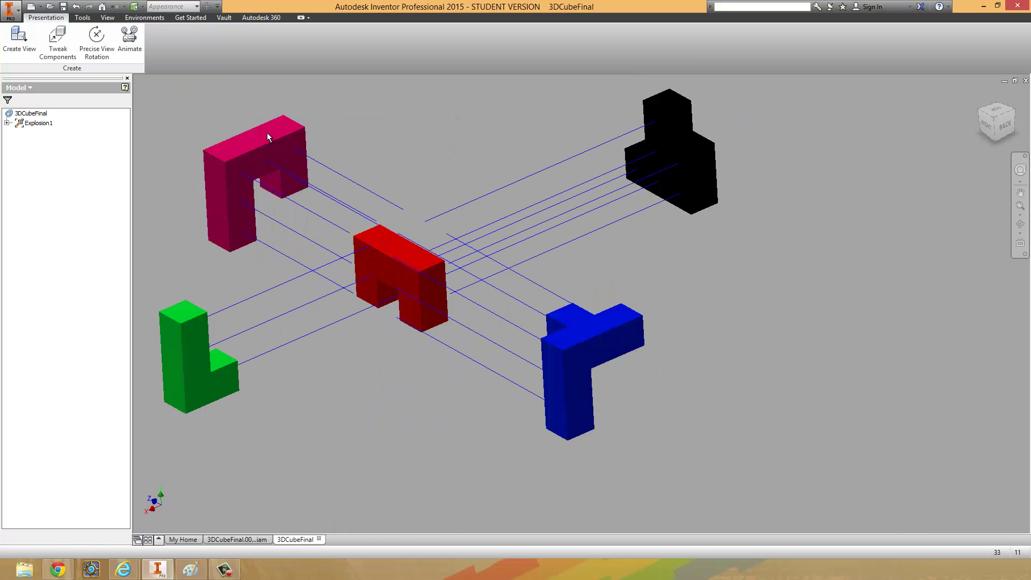
pyautogui.click(58, 42)
pyautogui.moveTo(356, 121); pyautogui.dragTo(617, 180)
pyautogui.click(410, 248)
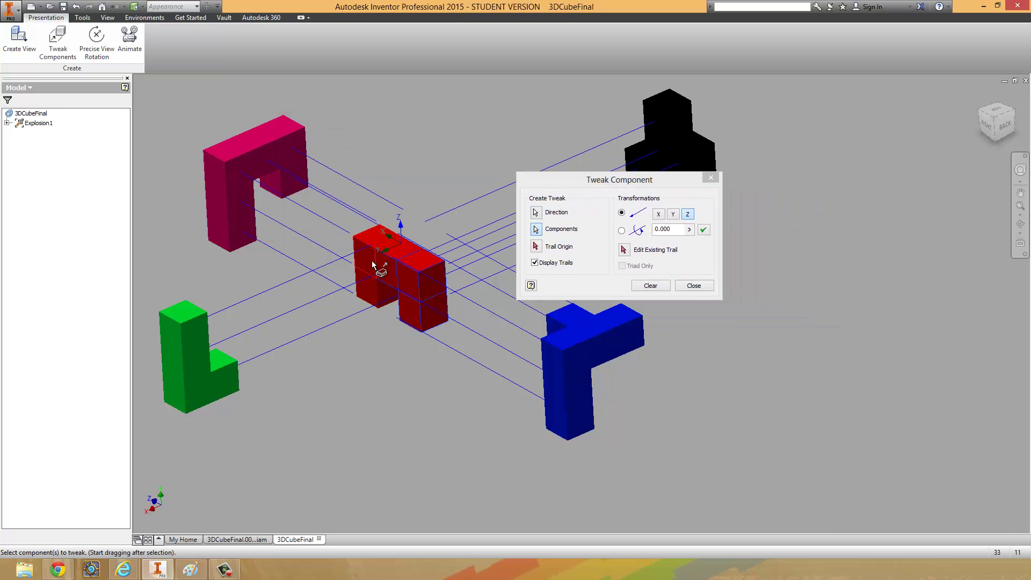
pyautogui.moveTo(367, 290); pyautogui.dragTo(327, 86)
pyautogui.moveTo(327, 86); pyautogui.dragTo(439, 203, button='middle')
pyautogui.moveTo(434, 348); pyautogui.dragTo(524, 227, button='middle')
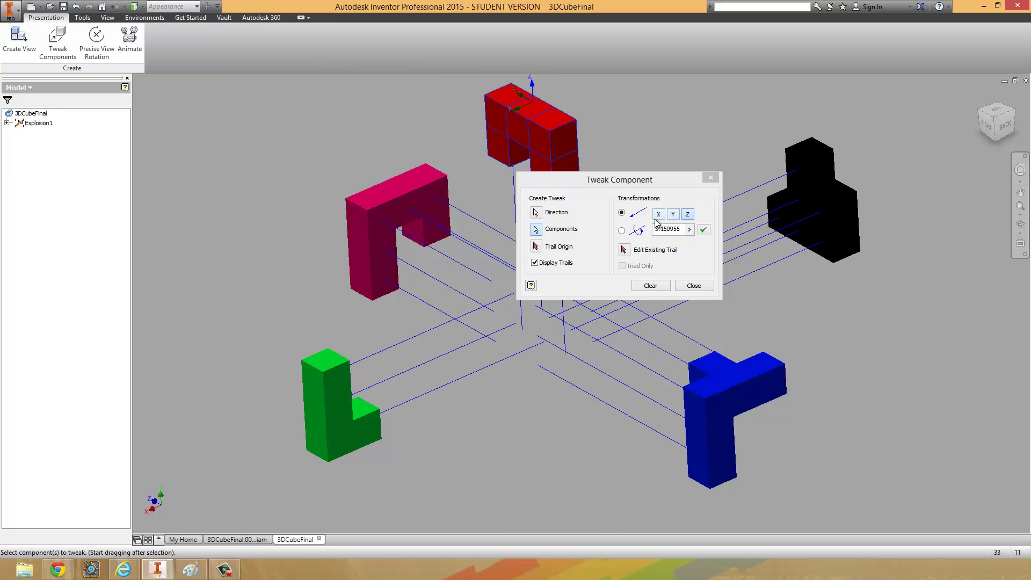
pyautogui.click(692, 286)
# Step: Play the complete five-piece animation in reverse with an interval of 25 and 1 repetition
pyautogui.keyDown('shift'); pyautogui.moveTo(651, 362); pyautogui.dragTo(604, 306, button='middle'); pyautogui.keyUp('shift')
pyautogui.click(129, 40)
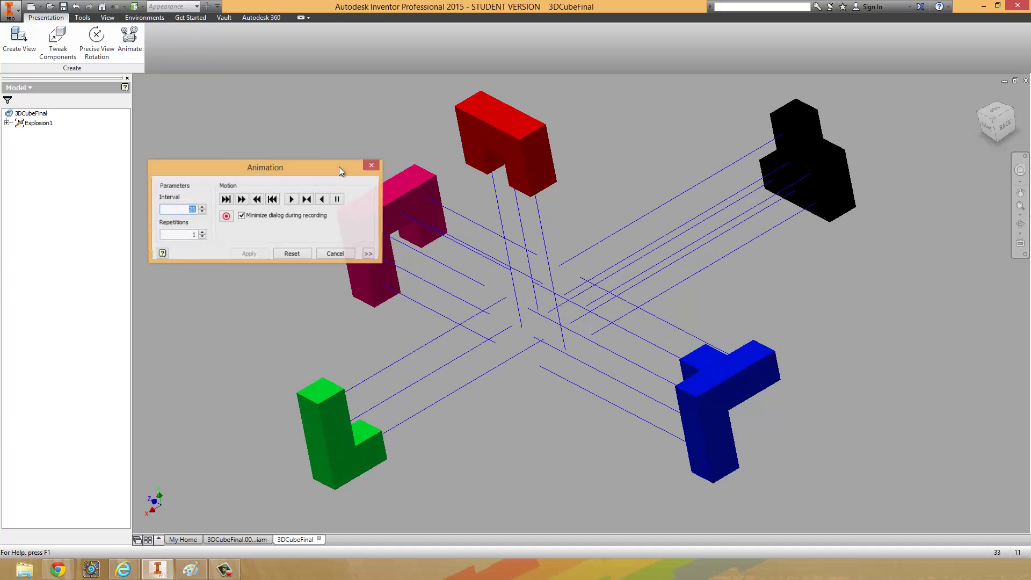
pyautogui.moveTo(309, 163); pyautogui.dragTo(298, 72)
pyautogui.click(309, 114)
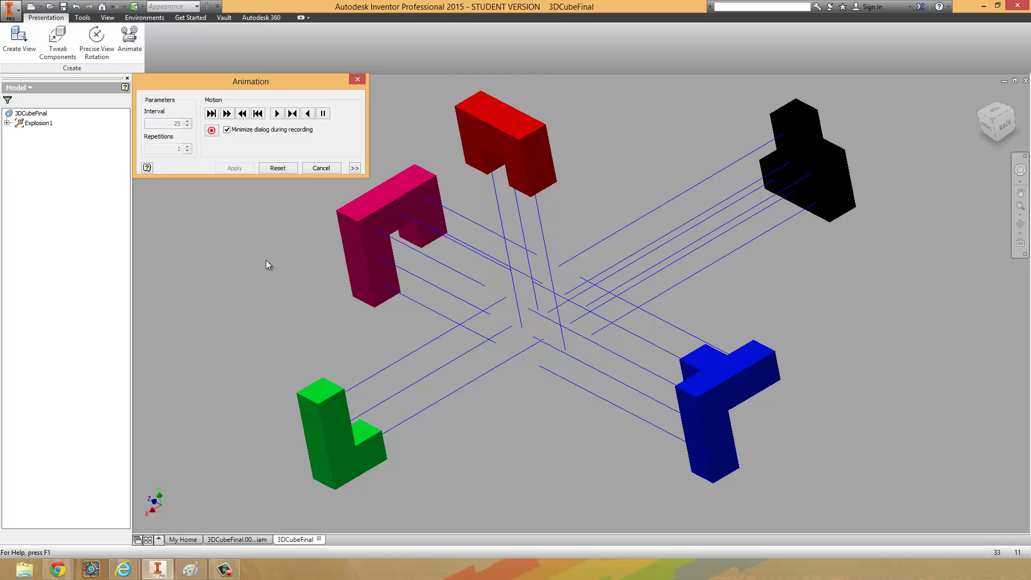
pyautogui.click(315, 169)
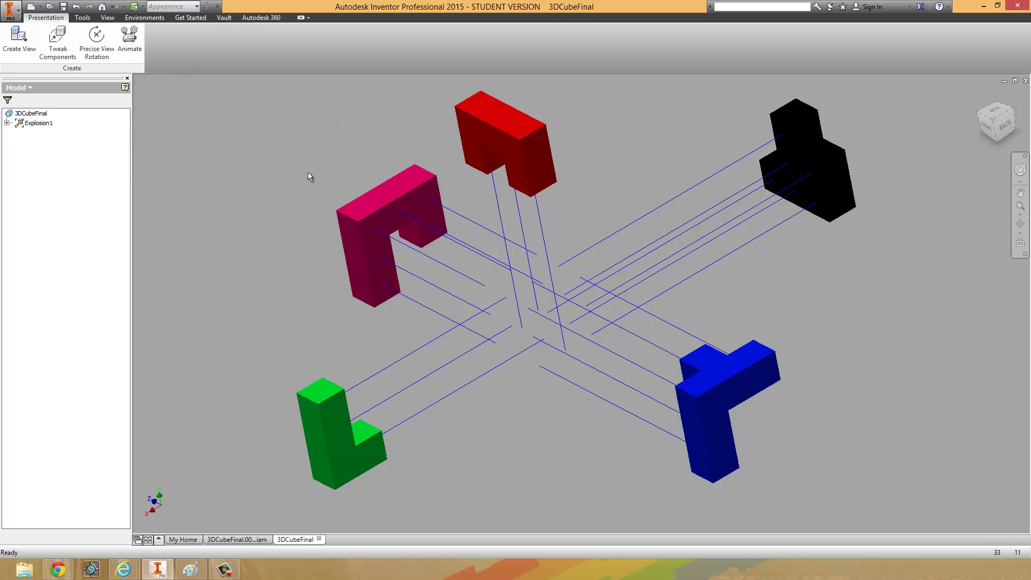
# Step: Save the exploded presentation as 3DCubeFinalExplosion in the Designs folder and close it to return to the assembly
pyautogui.click(9, 9)
pyautogui.click(39, 122)
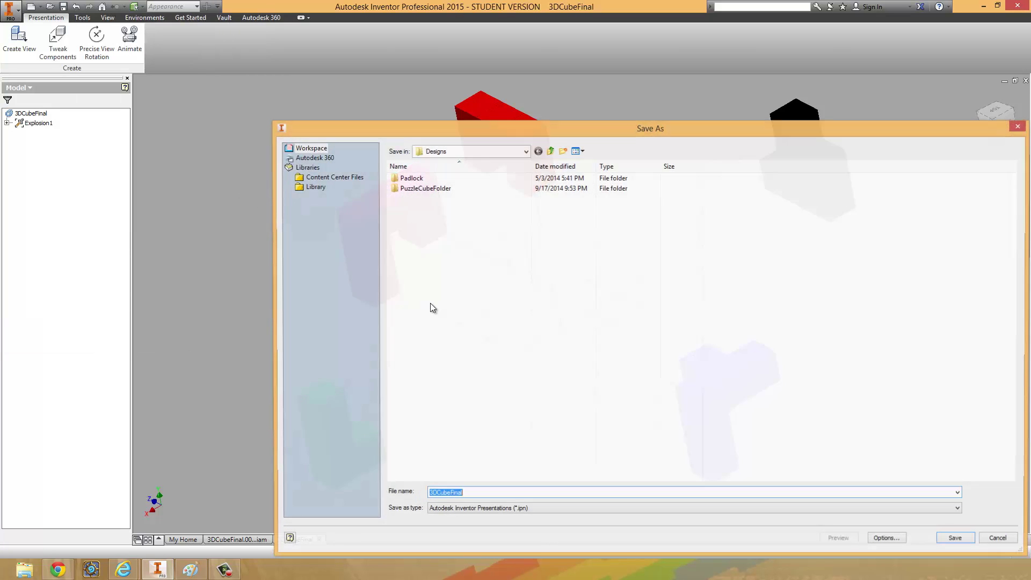
pyautogui.click(470, 494)
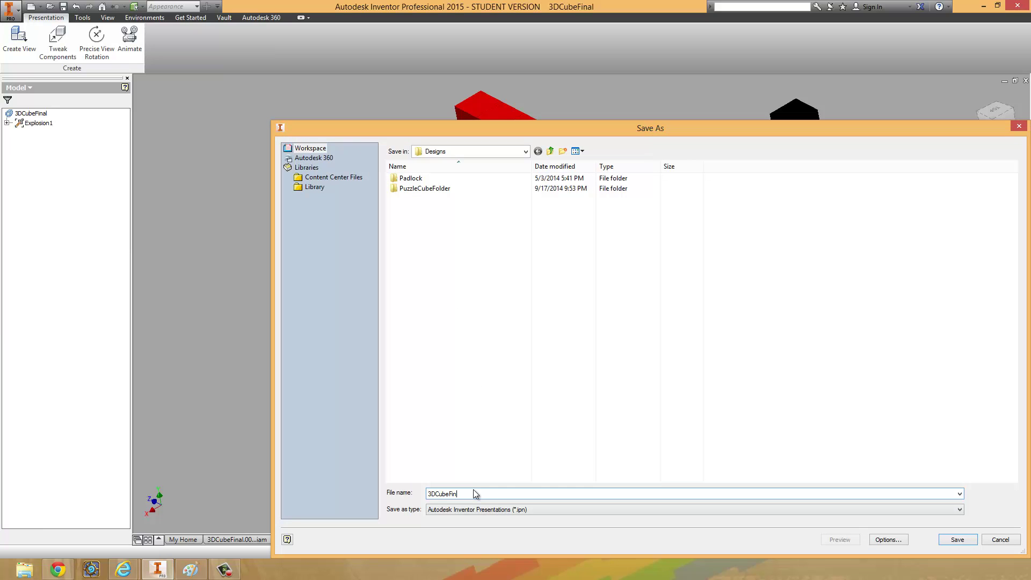
pyautogui.write('Exzp')
pyautogui.click(941, 540)
pyautogui.keyDown('shift'); pyautogui.moveTo(735, 367); pyautogui.dragTo(655, 335, button='middle'); pyautogui.keyUp('shift')
pyautogui.keyDown('shift'); pyautogui.moveTo(616, 400); pyautogui.dragTo(304, 161, button='middle'); pyautogui.keyUp('shift')
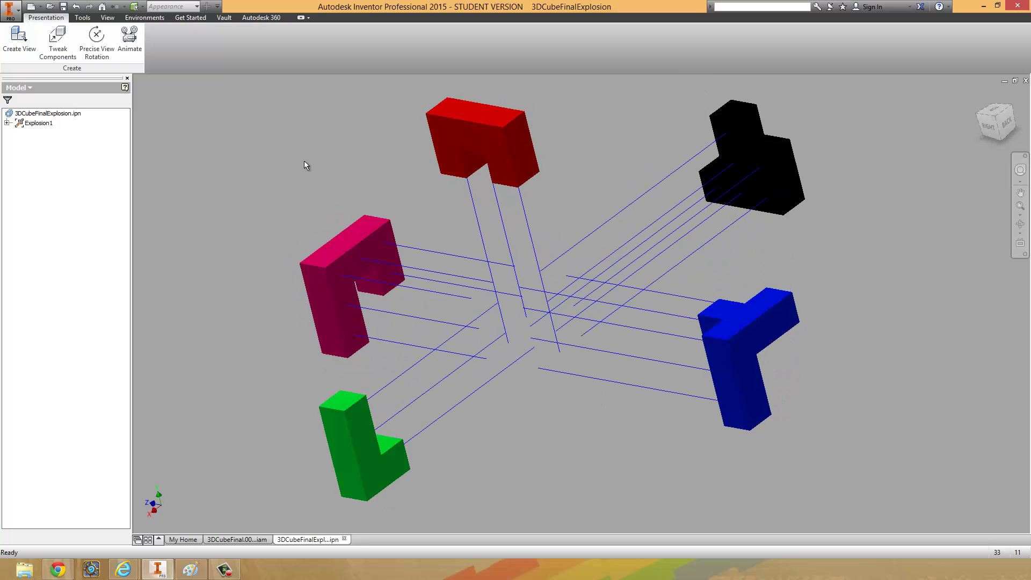
pyautogui.click(344, 539)
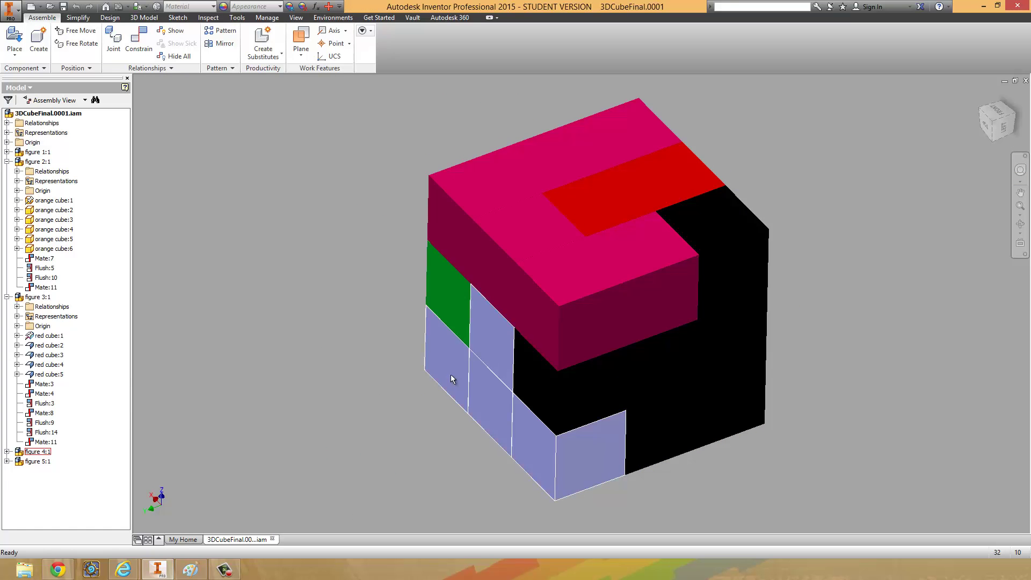
# Step: Examine the assembled puzzle cube from all sides to see how the colored pieces interlock
pyautogui.keyDown('shift'); pyautogui.moveTo(385, 306); pyautogui.dragTo(411, 562, button='middle'); pyautogui.keyUp('shift')
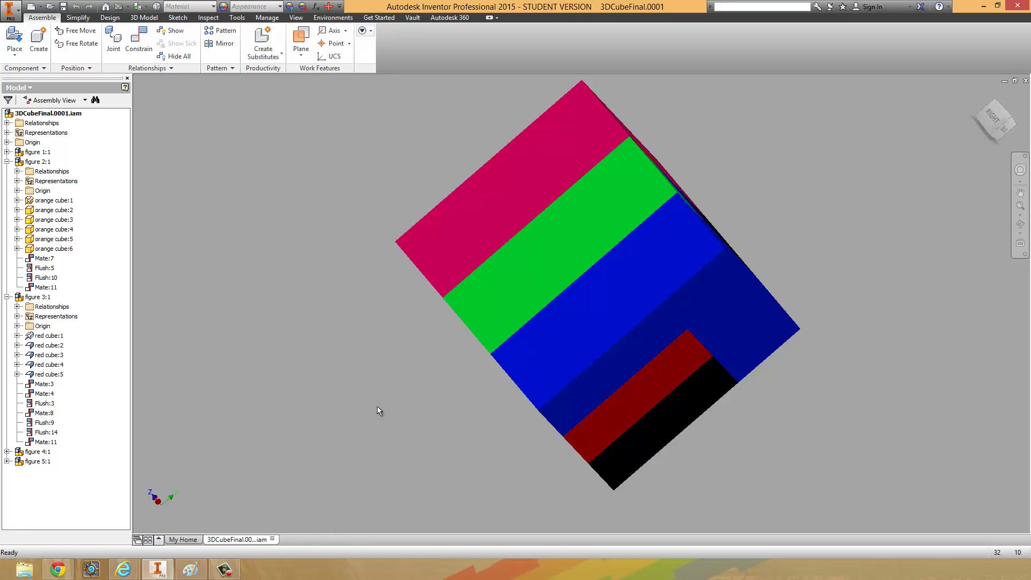
pyautogui.keyDown('shift'); pyautogui.moveTo(398, 353); pyautogui.dragTo(430, 227, button='middle'); pyautogui.keyUp('shift')
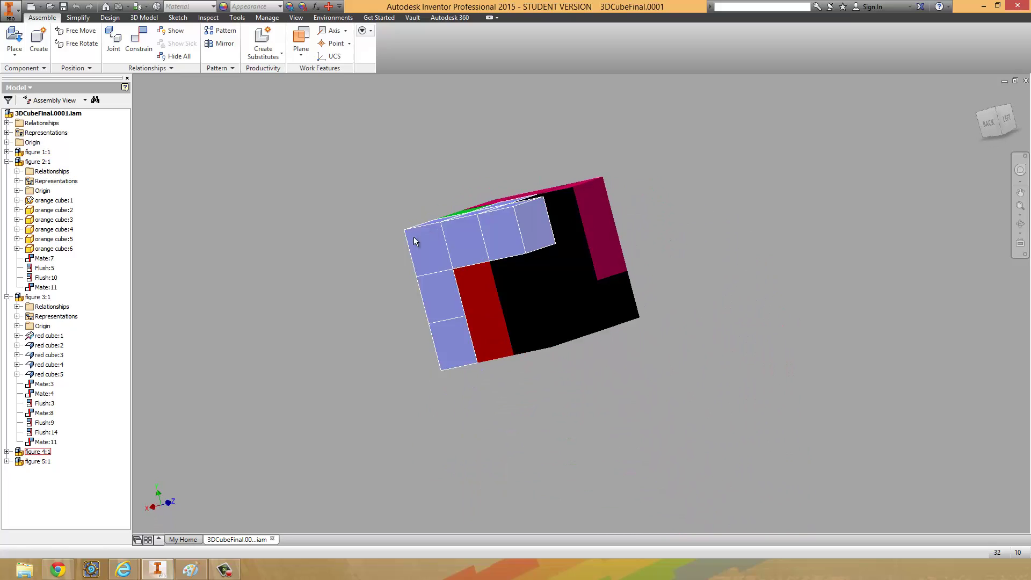
pyautogui.keyDown('shift'); pyautogui.moveTo(705, 394); pyautogui.dragTo(488, 382, button='middle'); pyautogui.keyUp('shift')
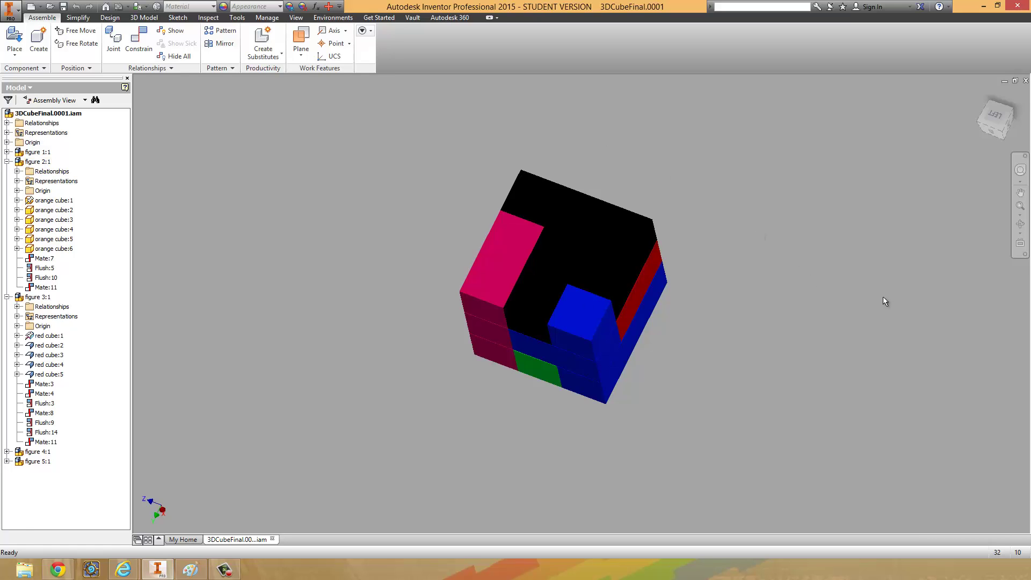
pyautogui.keyDown('shift'); pyautogui.moveTo(734, 295); pyautogui.dragTo(619, 456, button='middle'); pyautogui.keyUp('shift')
pyautogui.keyDown('shift'); pyautogui.moveTo(716, 409); pyautogui.dragTo(692, 445, button='middle'); pyautogui.keyUp('shift')
pyautogui.keyDown('shift'); pyautogui.moveTo(616, 134); pyautogui.dragTo(727, 344, button='middle'); pyautogui.keyUp('shift')
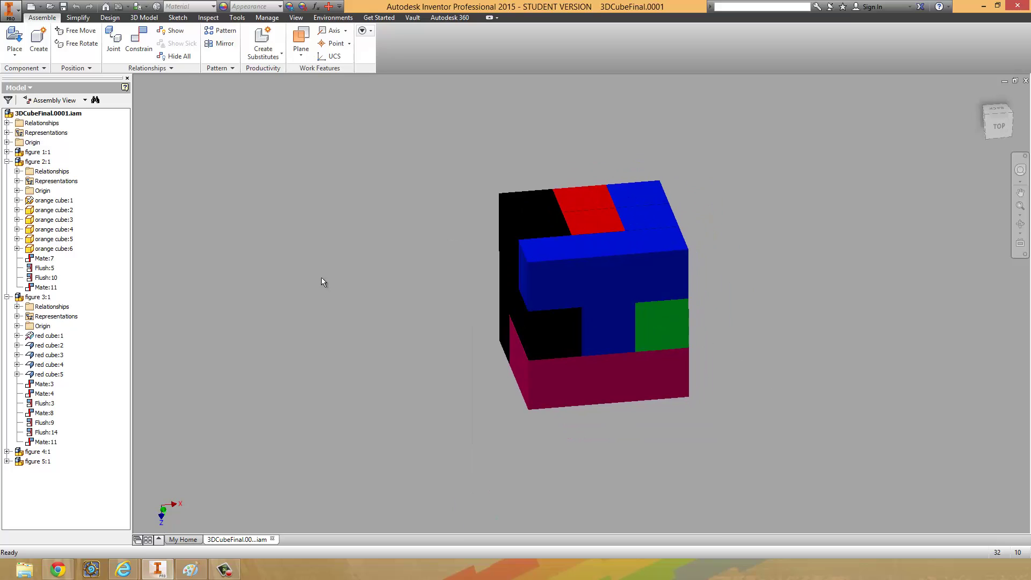
pyautogui.keyDown('shift'); pyautogui.moveTo(523, 354); pyautogui.dragTo(411, 324, button='middle'); pyautogui.keyUp('shift')
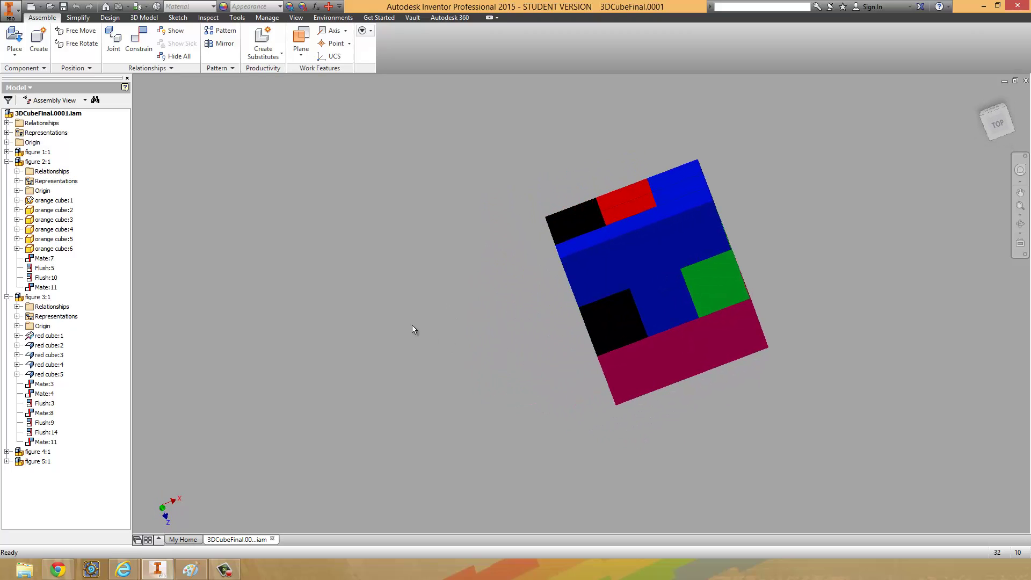
# Step: Use Free Move to pull the blue, green and black pieces out of the cube, each clear of the others
pyautogui.click(71, 34)
pyautogui.moveTo(641, 264); pyautogui.dragTo(290, 333)
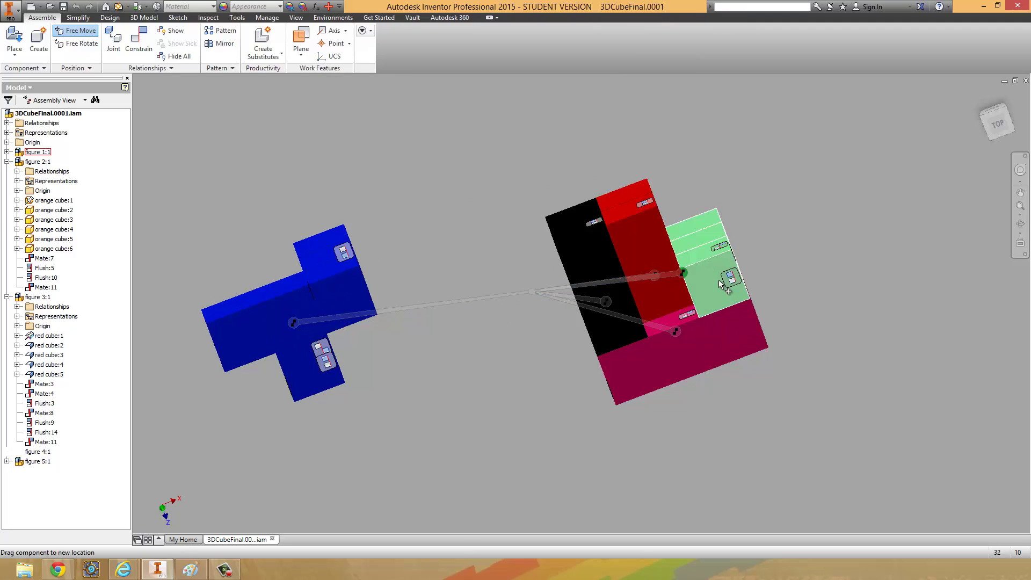
pyautogui.moveTo(720, 285); pyautogui.dragTo(846, 188)
pyautogui.keyDown('shift'); pyautogui.moveTo(758, 349); pyautogui.dragTo(699, 323, button='middle'); pyautogui.keyUp('shift')
pyautogui.moveTo(592, 261); pyautogui.dragTo(415, 139)
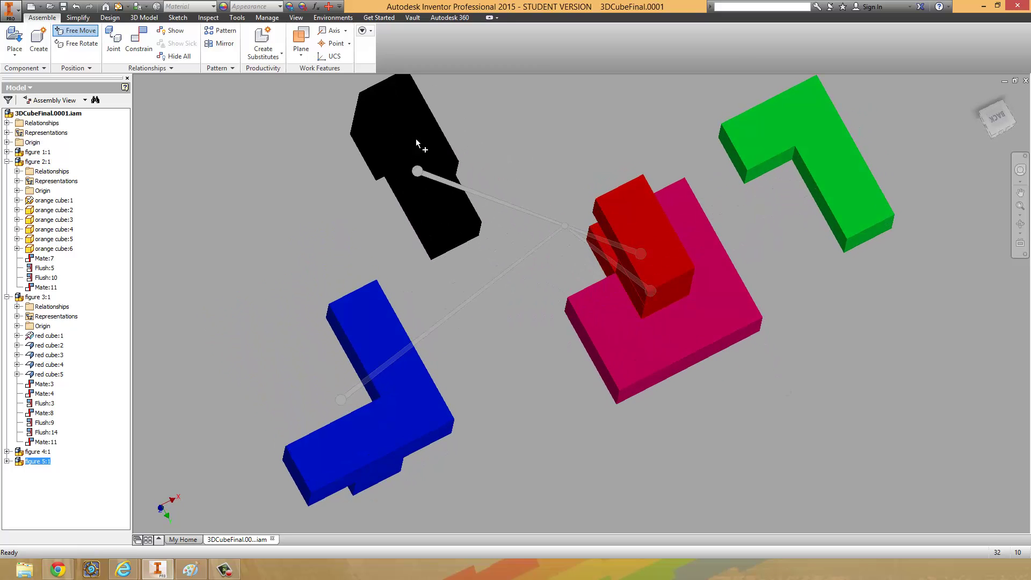
# Step: Separate the red and pink pieces with Free Move, placing the red one between black and green and the pink one below it
pyautogui.moveTo(609, 243); pyautogui.dragTo(618, 192)
pyautogui.keyDown('shift'); pyautogui.moveTo(617, 192); pyautogui.dragTo(720, 322, button='middle'); pyautogui.keyUp('shift')
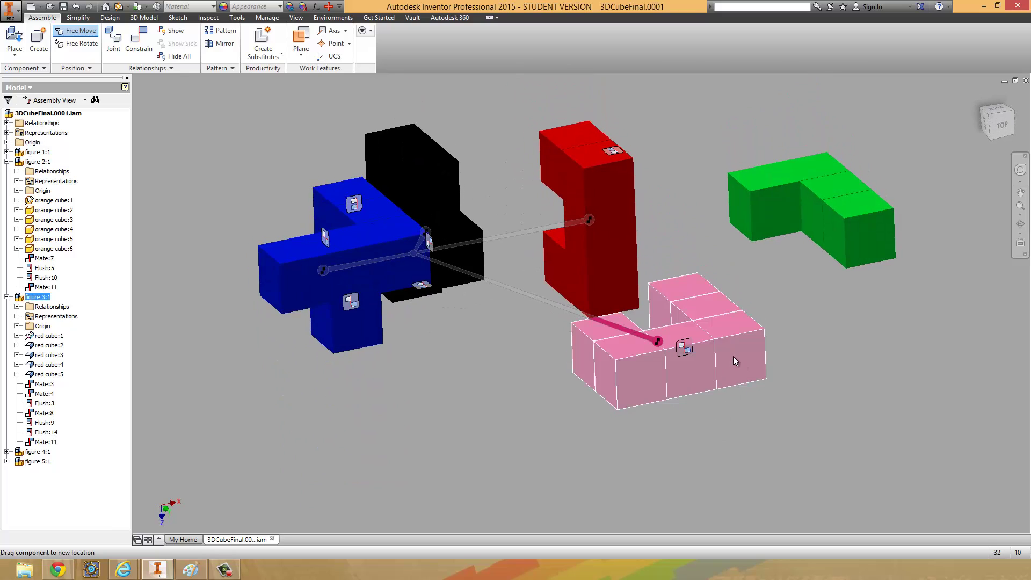
pyautogui.moveTo(733, 356); pyautogui.dragTo(683, 427)
pyautogui.keyDown('shift'); pyautogui.moveTo(782, 428); pyautogui.dragTo(748, 437, button='middle'); pyautogui.keyUp('shift')
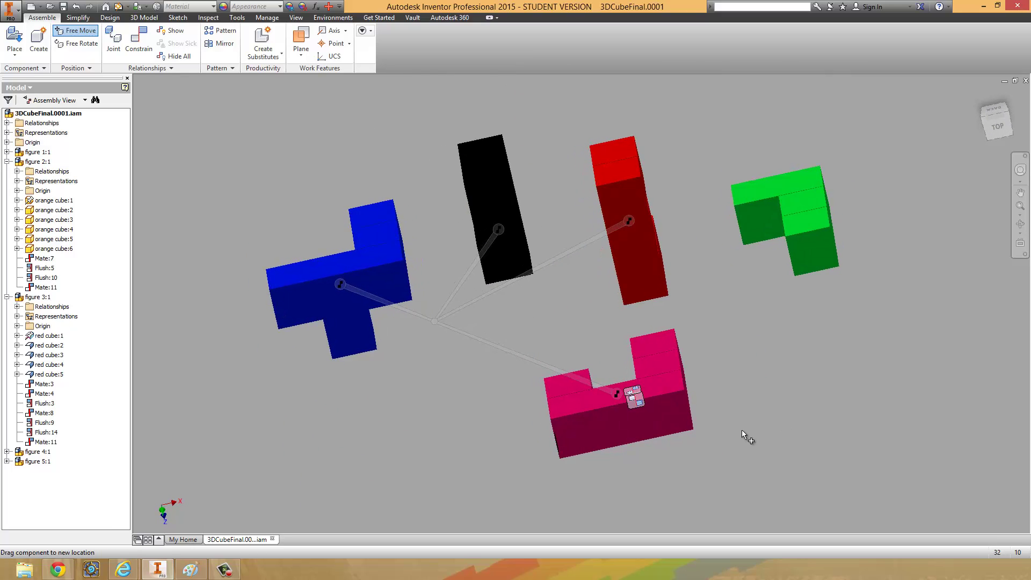
pyautogui.scroll(-3, 742, 441)
pyautogui.scroll(3, 742, 437)
pyautogui.scroll(-3, 743, 438)
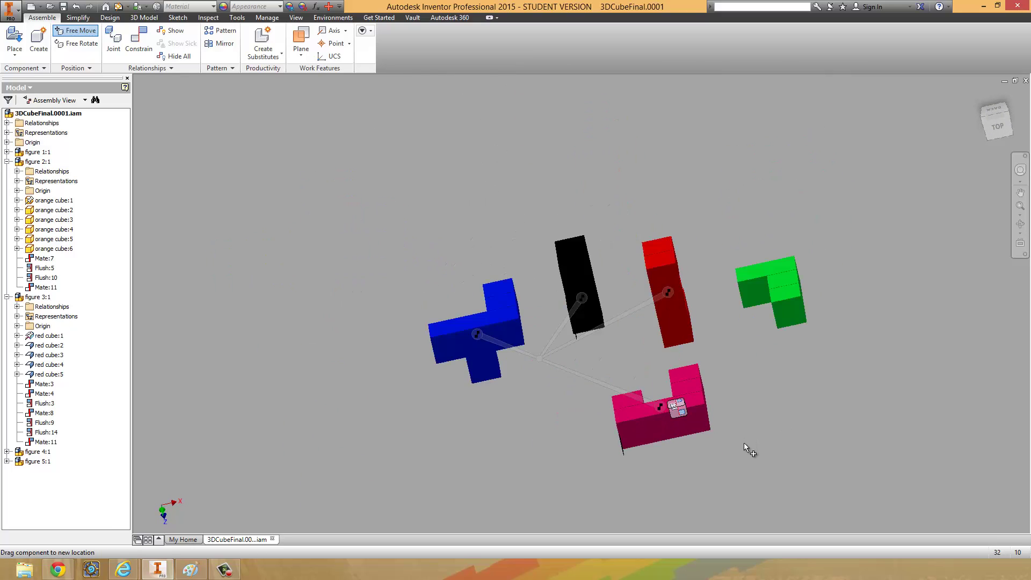
pyautogui.keyDown('shift'); pyautogui.moveTo(769, 430); pyautogui.dragTo(750, 380, button='middle'); pyautogui.keyUp('shift')
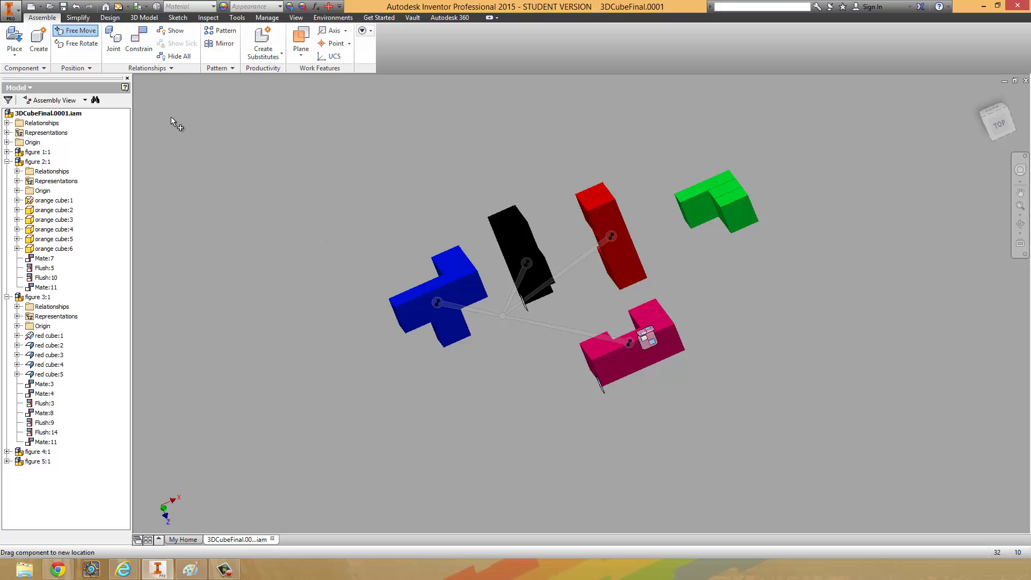
# Step: Use Free Rotate to turn the blue piece and the black piece so that their shapes face the viewer
pyautogui.click(84, 47)
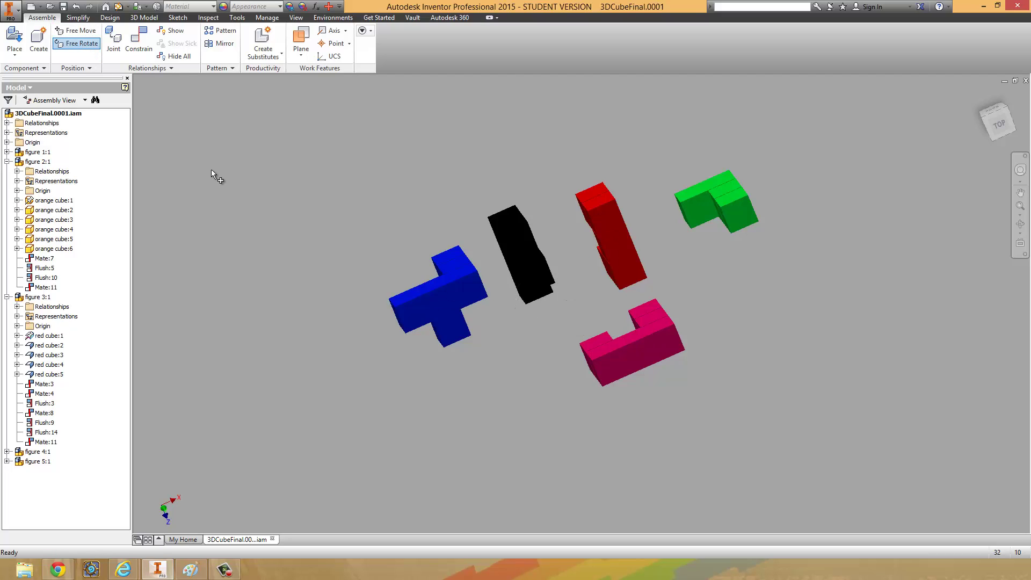
pyautogui.click(443, 305)
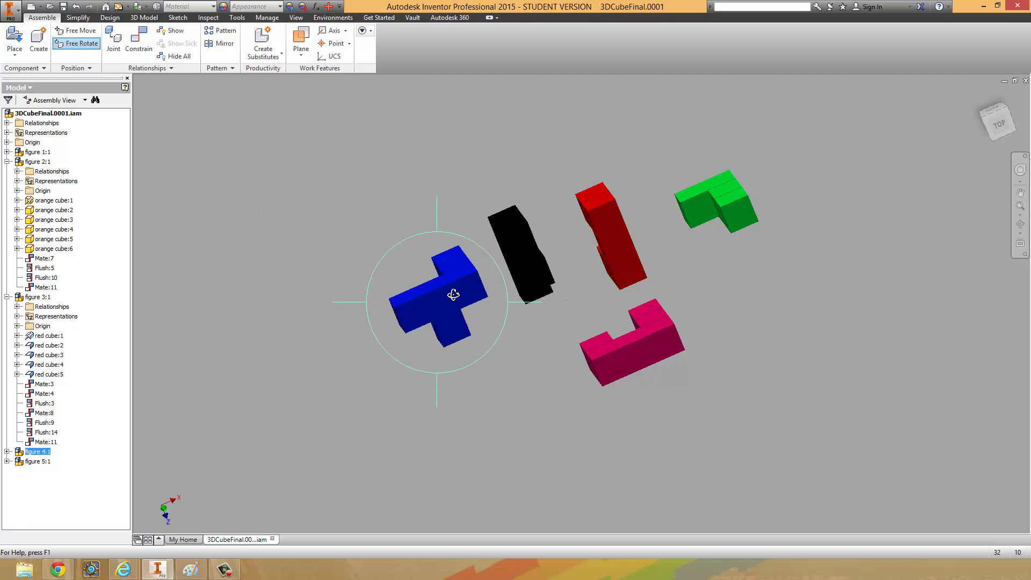
pyautogui.moveTo(459, 286); pyautogui.dragTo(272, 354)
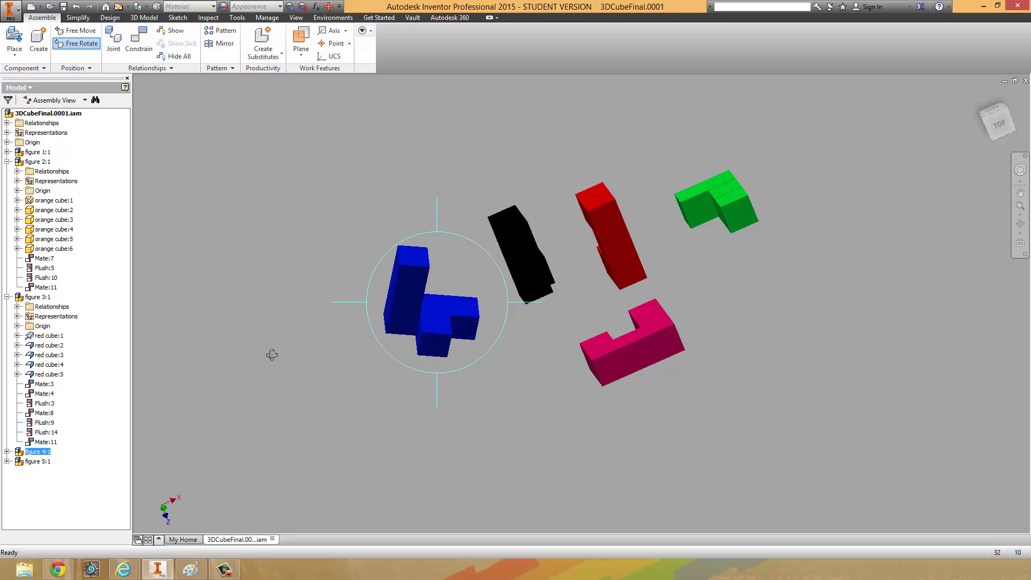
pyautogui.click(78, 34)
pyautogui.click(79, 45)
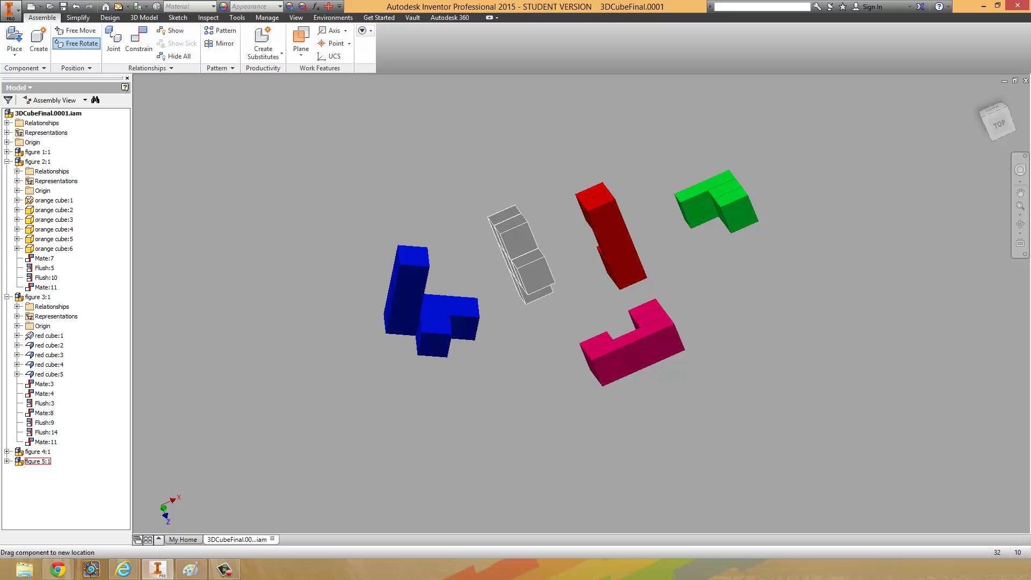
pyautogui.click(524, 244)
pyautogui.moveTo(531, 274); pyautogui.dragTo(477, 145)
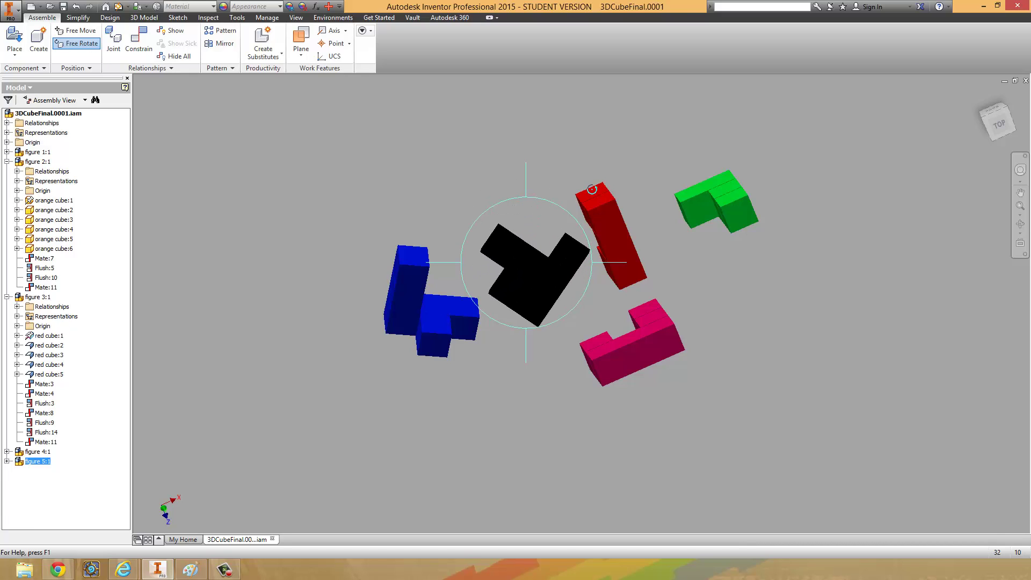
# Step: Turn the red piece and the green piece with Free Rotate to show their U and L shapes
pyautogui.click(90, 43)
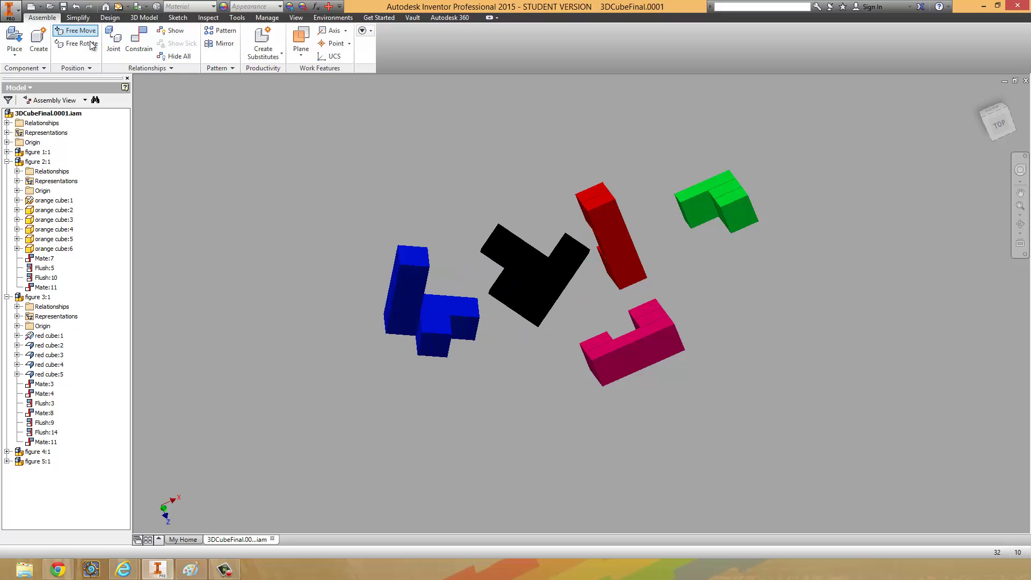
pyautogui.click(624, 259)
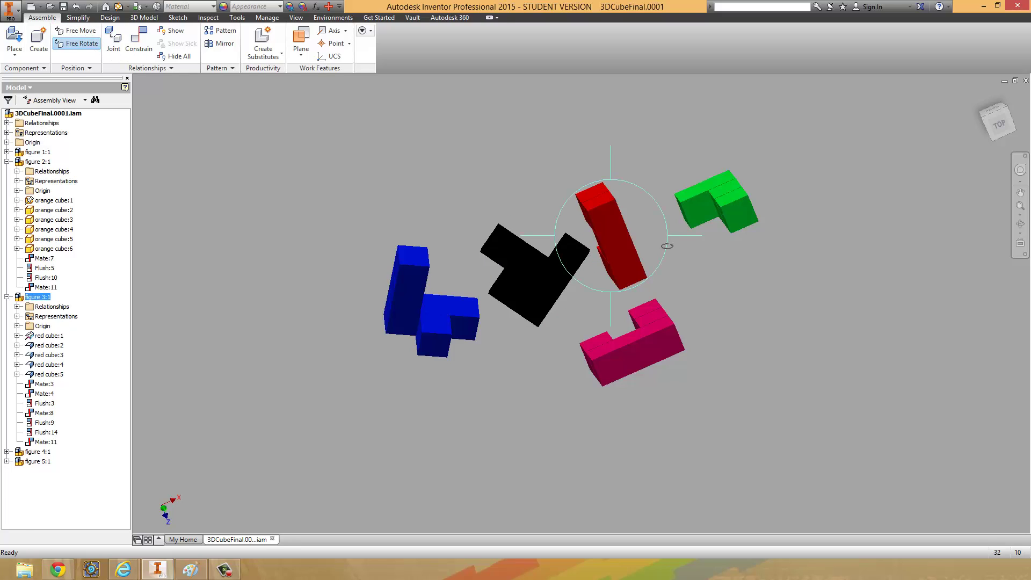
pyautogui.moveTo(621, 214); pyautogui.dragTo(728, 264)
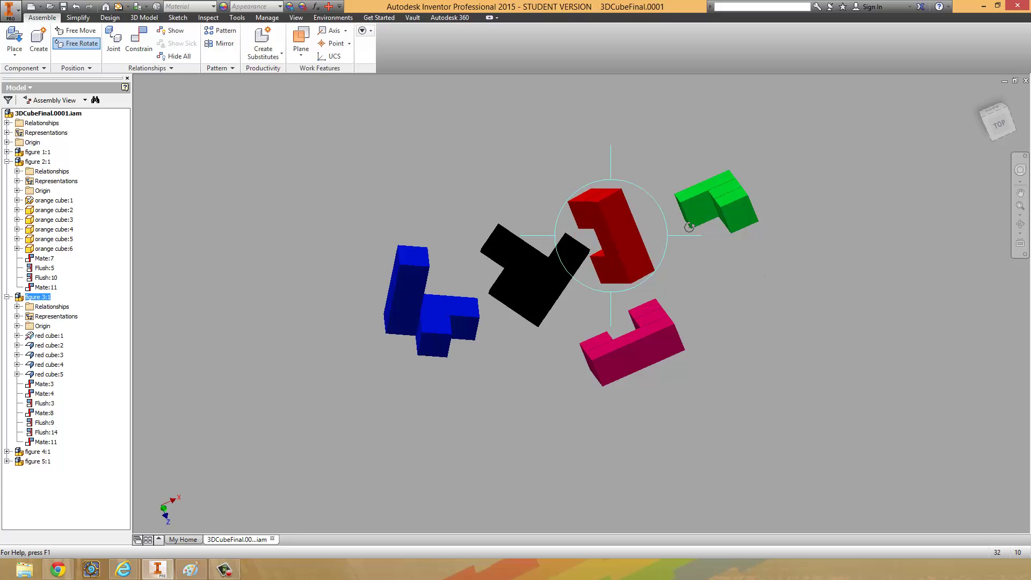
pyautogui.click(91, 44)
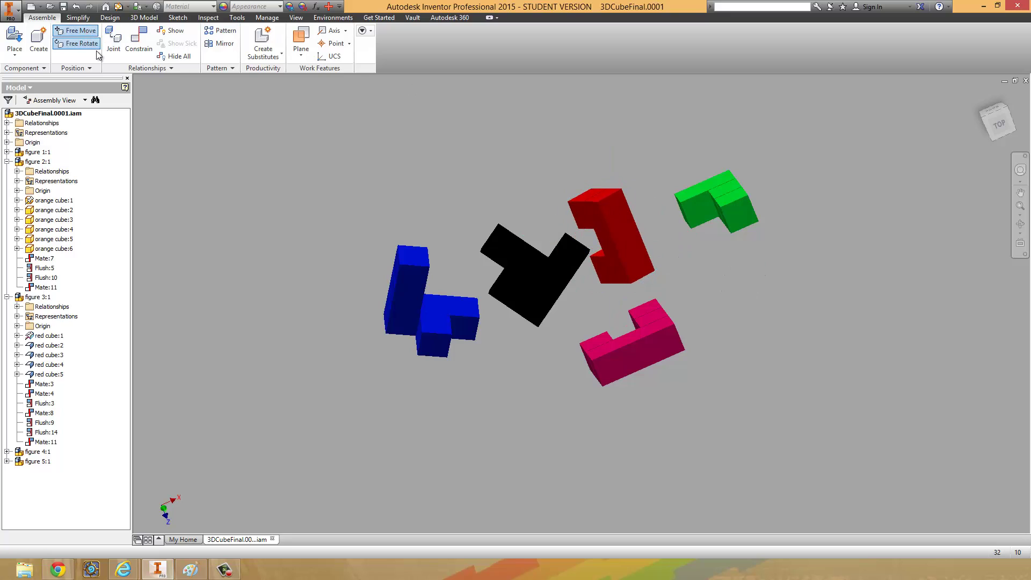
pyautogui.click(736, 223)
pyautogui.moveTo(737, 215); pyautogui.dragTo(779, 284)
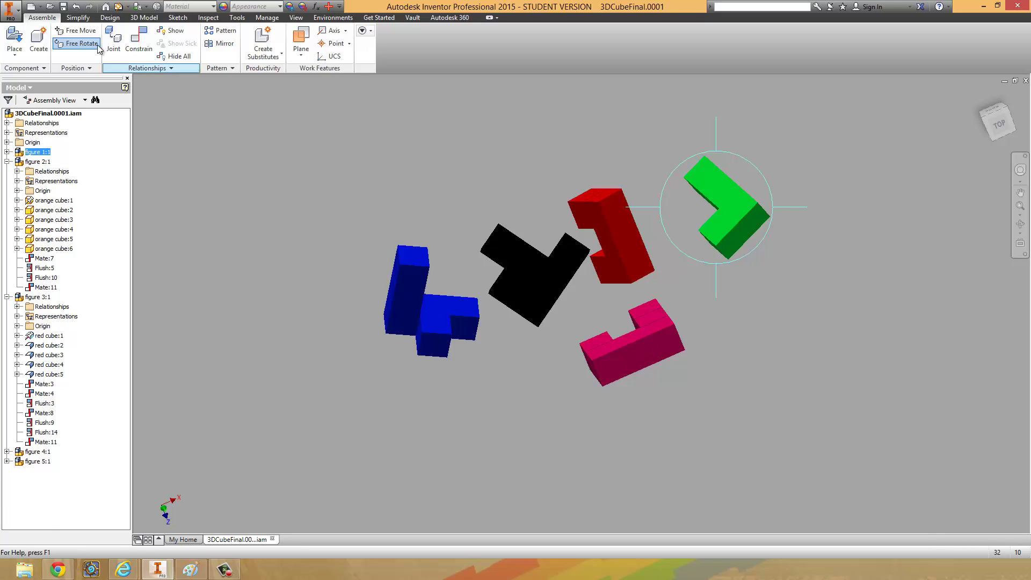
# Step: Free-rotate the pink piece so that its U-shaped side faces the viewer
pyautogui.click(76, 31)
pyautogui.press('g')
pyautogui.click(661, 370)
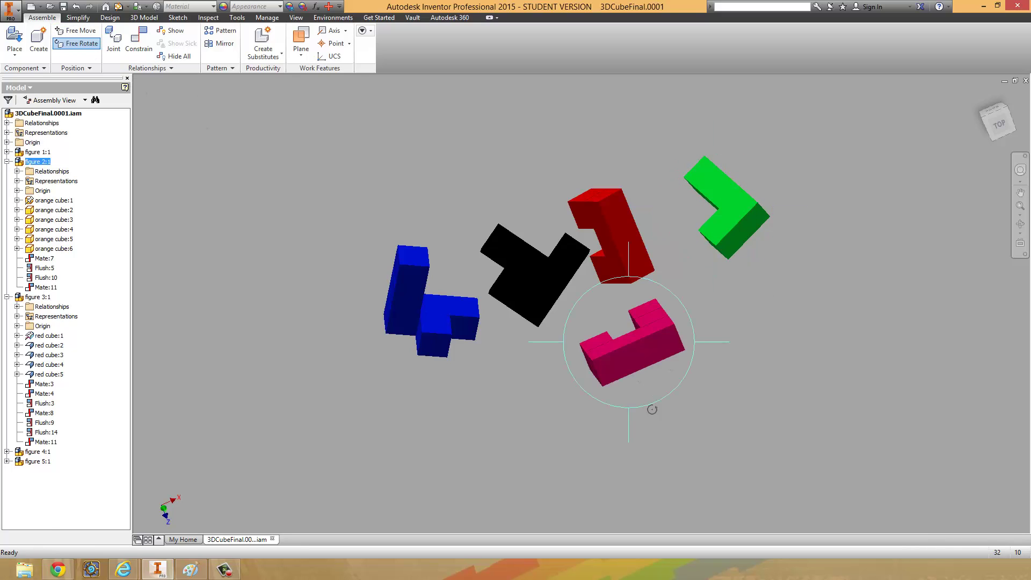
pyautogui.moveTo(642, 355); pyautogui.dragTo(673, 386)
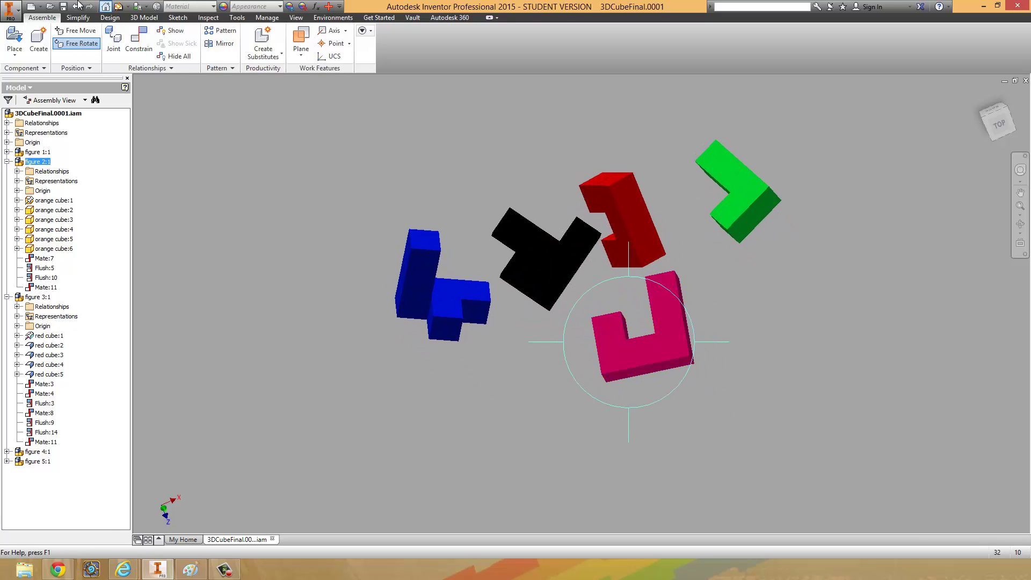
# Step: Examine the arrangement of the five separated pieces from several angles
pyautogui.click(72, 31)
pyautogui.click(79, 44)
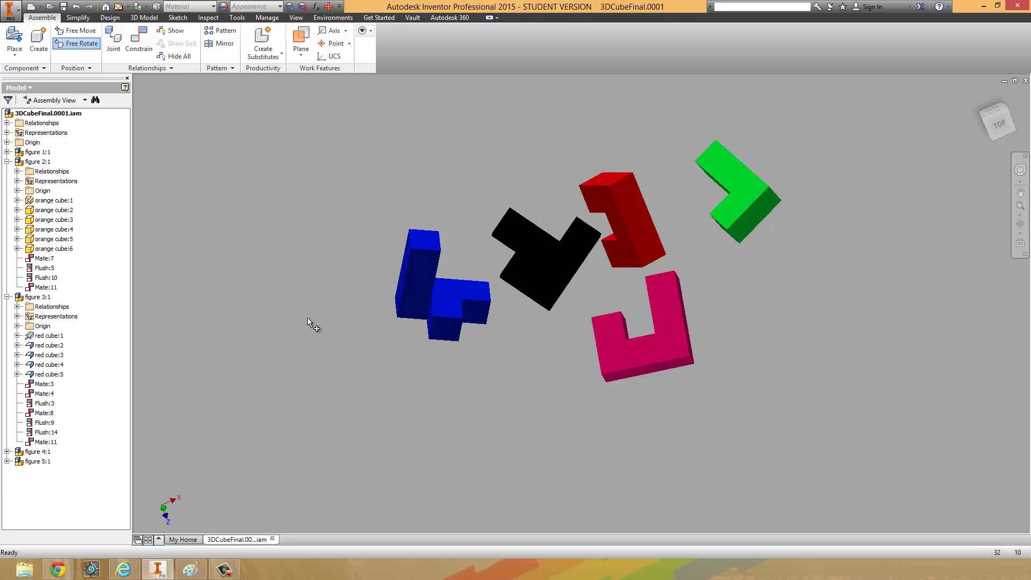
pyautogui.keyDown('shift'); pyautogui.moveTo(840, 233); pyautogui.dragTo(865, 221, button='middle'); pyautogui.keyUp('shift')
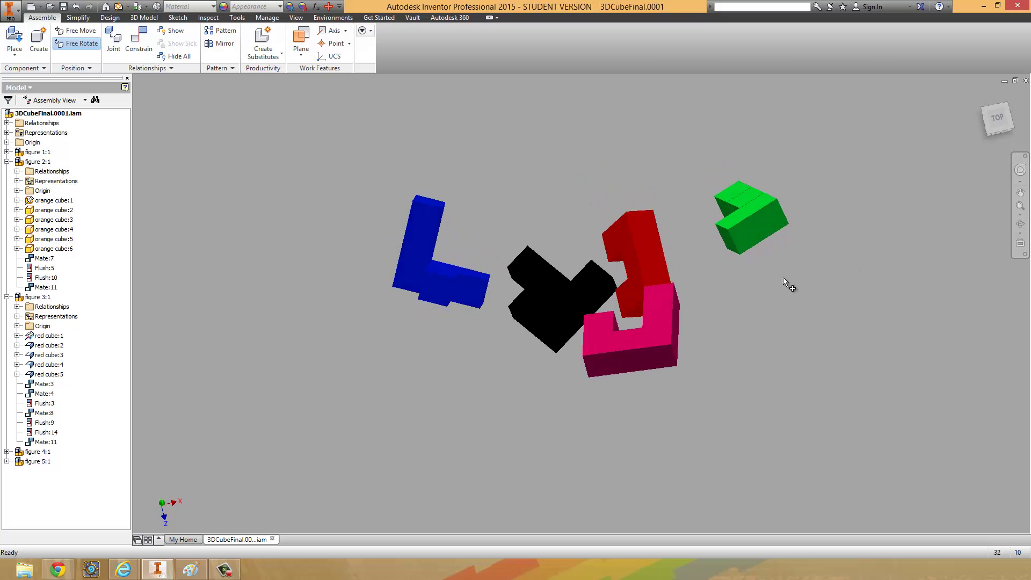
pyautogui.keyDown('shift'); pyautogui.moveTo(814, 295); pyautogui.dragTo(854, 327, button='middle'); pyautogui.keyUp('shift')
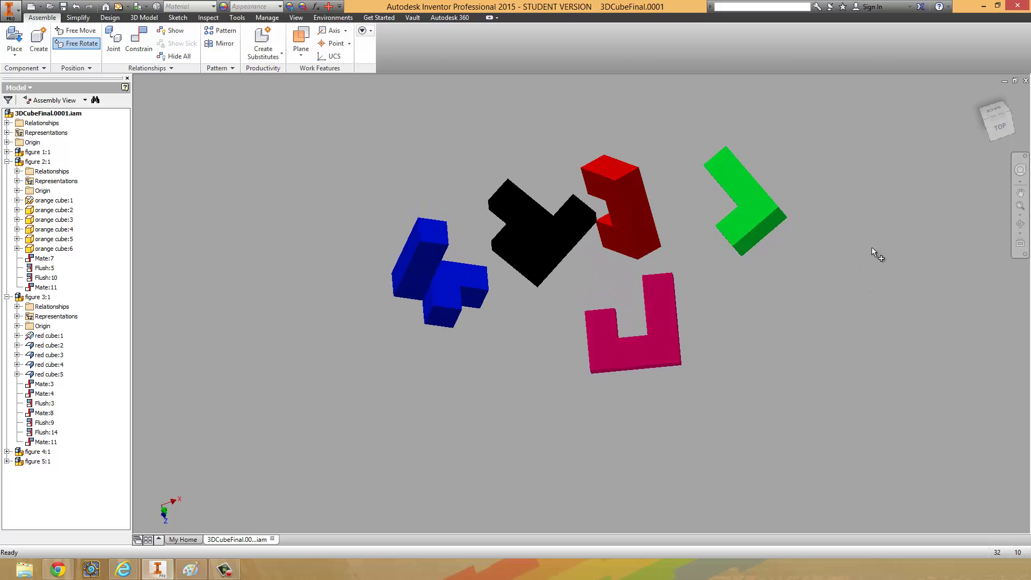
pyautogui.keyDown('shift'); pyautogui.moveTo(877, 253); pyautogui.dragTo(878, 307, button='middle'); pyautogui.keyUp('shift')
pyautogui.scroll(-3, 877, 305)
pyautogui.scroll(3, 817, 351)
pyautogui.keyDown('shift'); pyautogui.moveTo(789, 410); pyautogui.dragTo(782, 322, button='middle'); pyautogui.keyUp('shift')
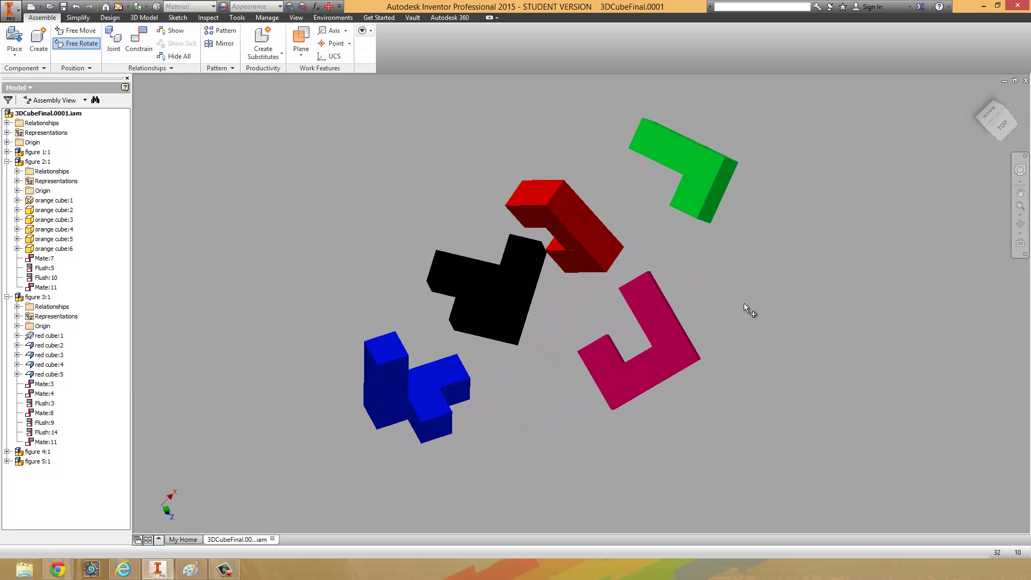
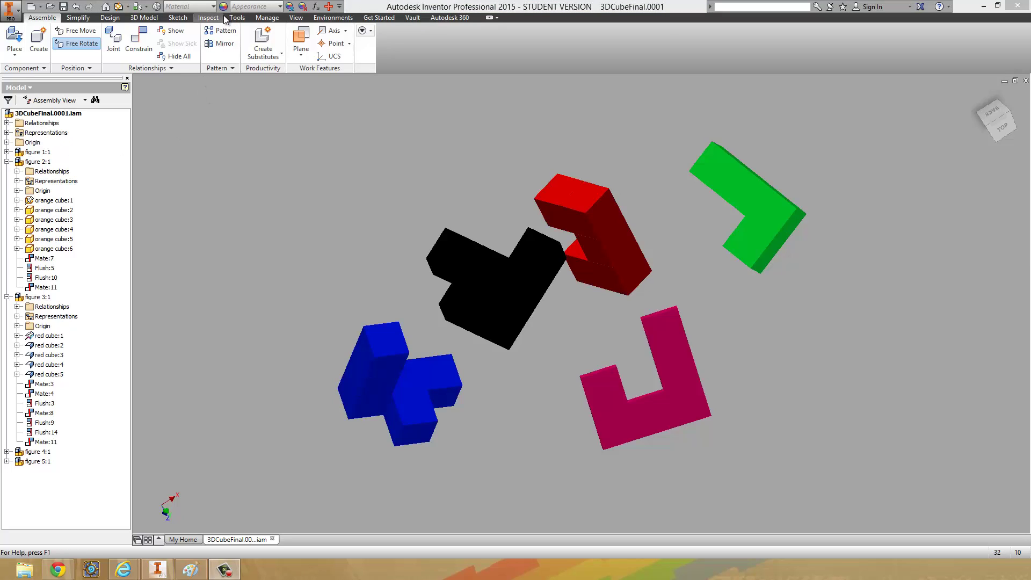
# Step: Turn on all shadows for the assembly view
pyautogui.click(296, 17)
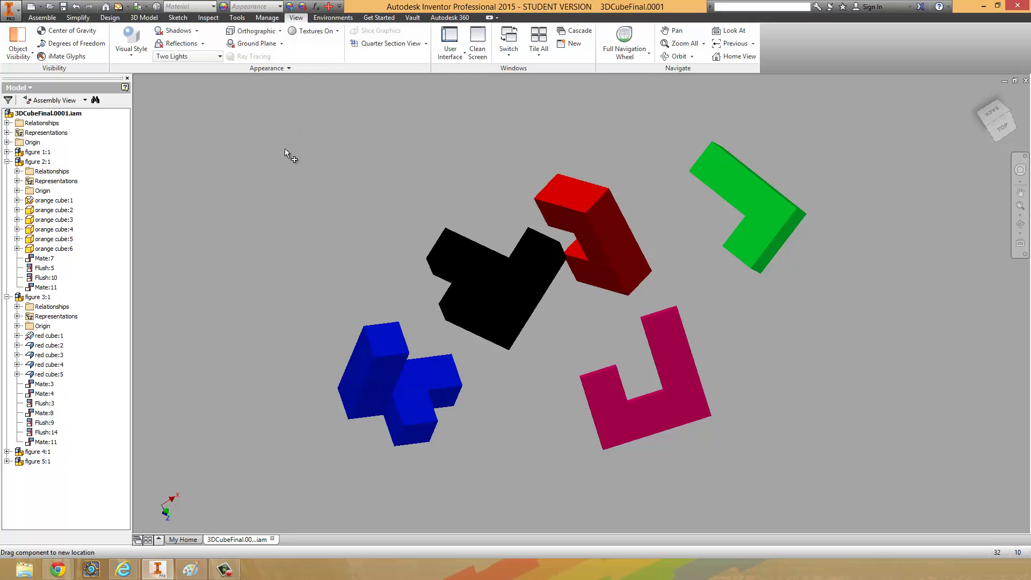
pyautogui.click(198, 32)
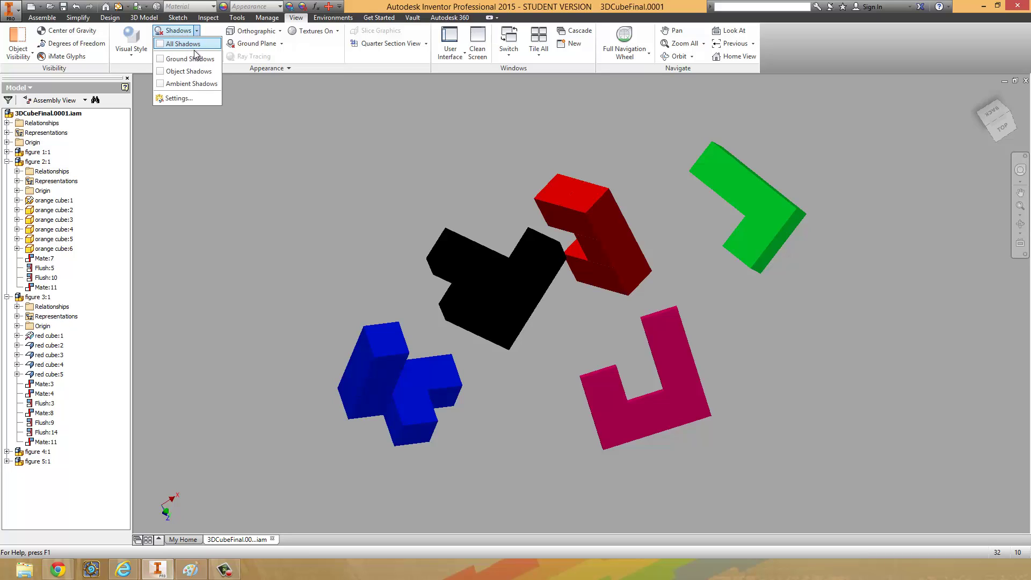
pyautogui.click(163, 45)
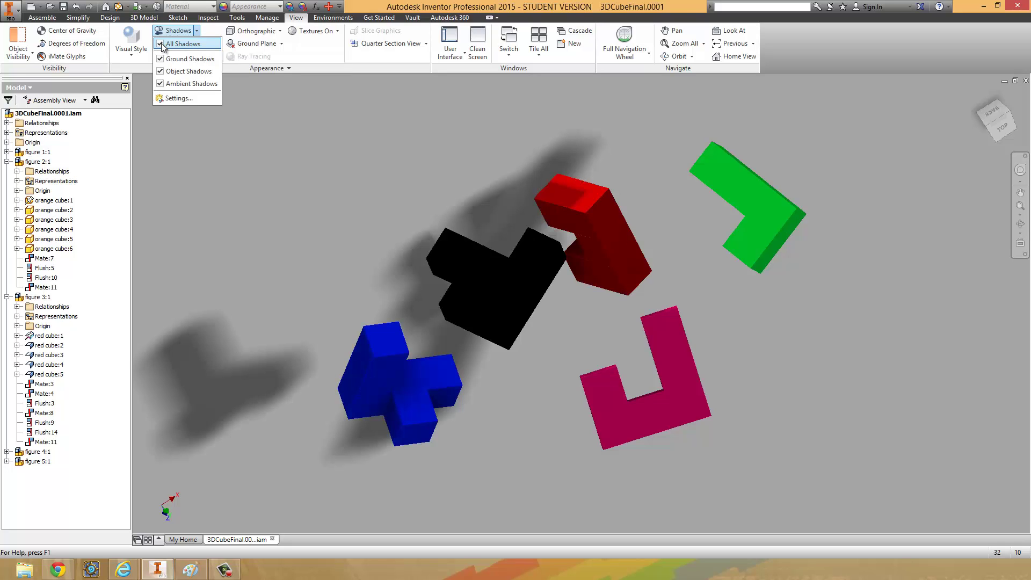
# Step: Open the shadow settings and switch on lights 3 and 4 in the Two Lights lighting style
pyautogui.keyDown('shift'); pyautogui.moveTo(278, 211); pyautogui.dragTo(285, 231, button='middle'); pyautogui.keyUp('shift')
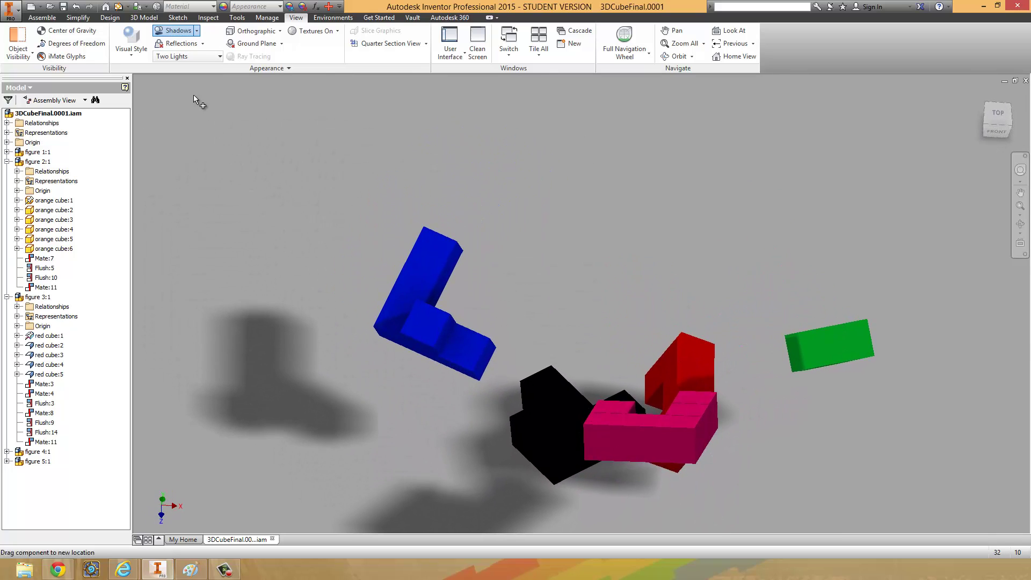
pyautogui.click(197, 31)
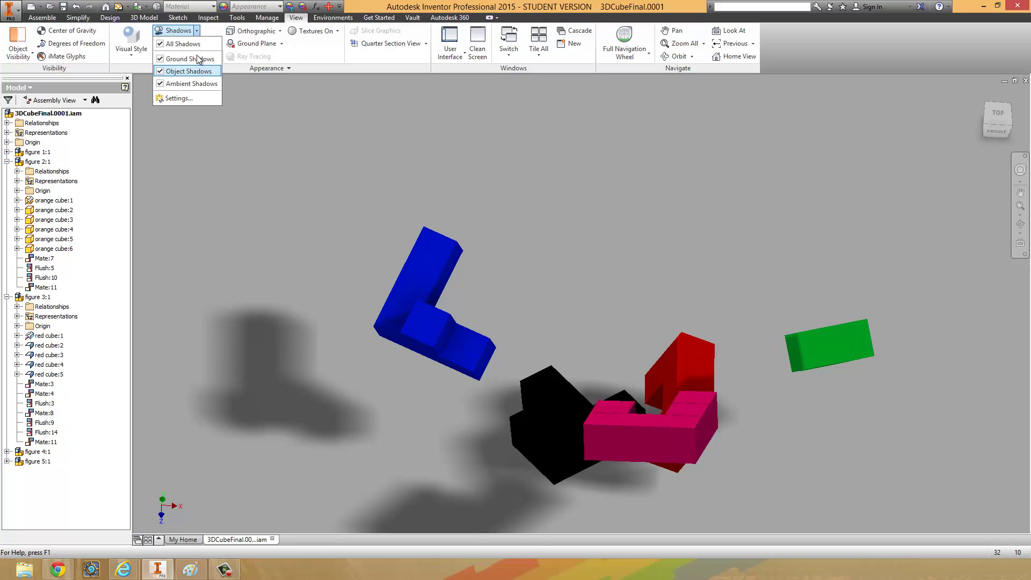
pyautogui.click(197, 31)
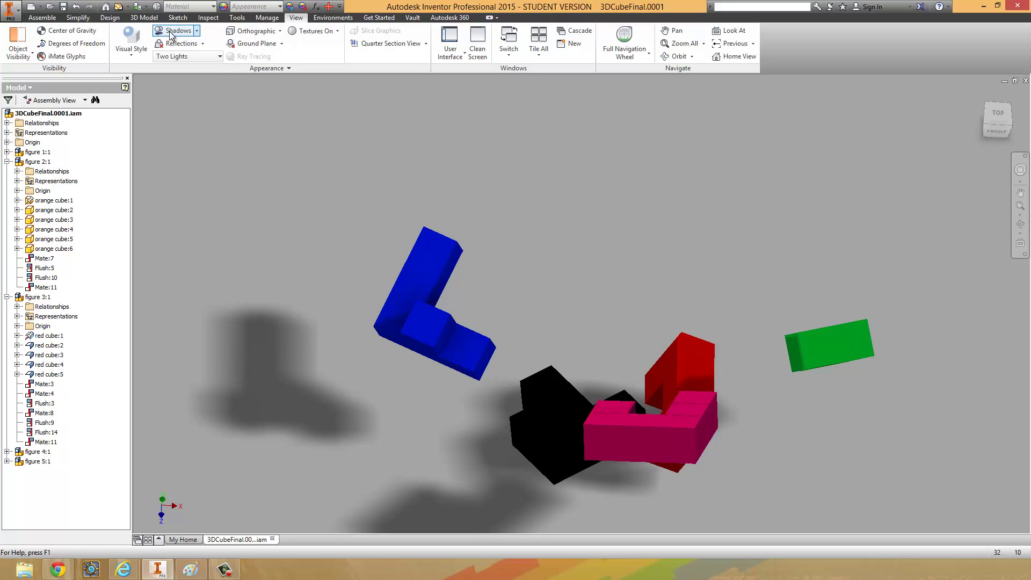
pyautogui.click(197, 31)
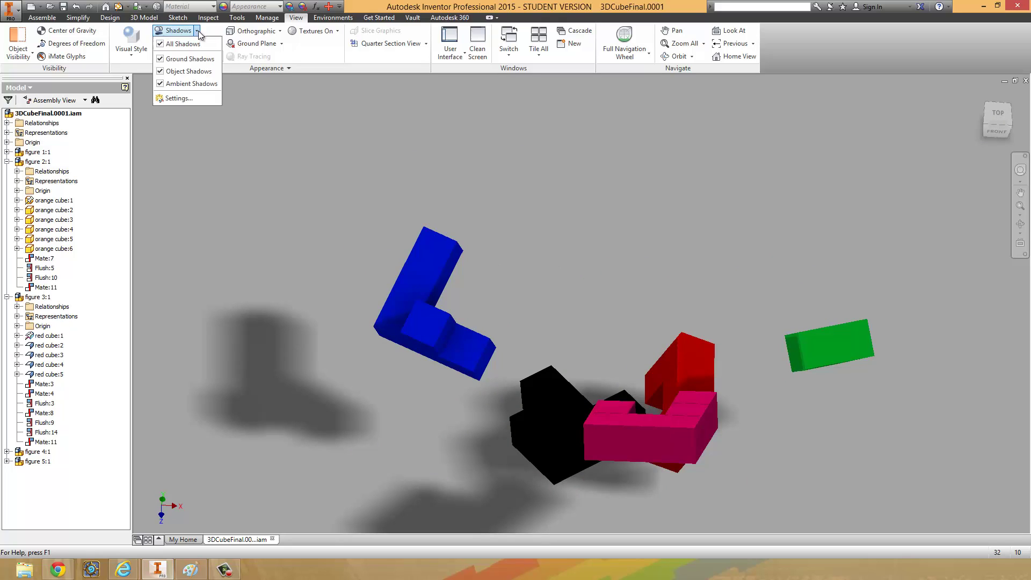
pyautogui.click(182, 100)
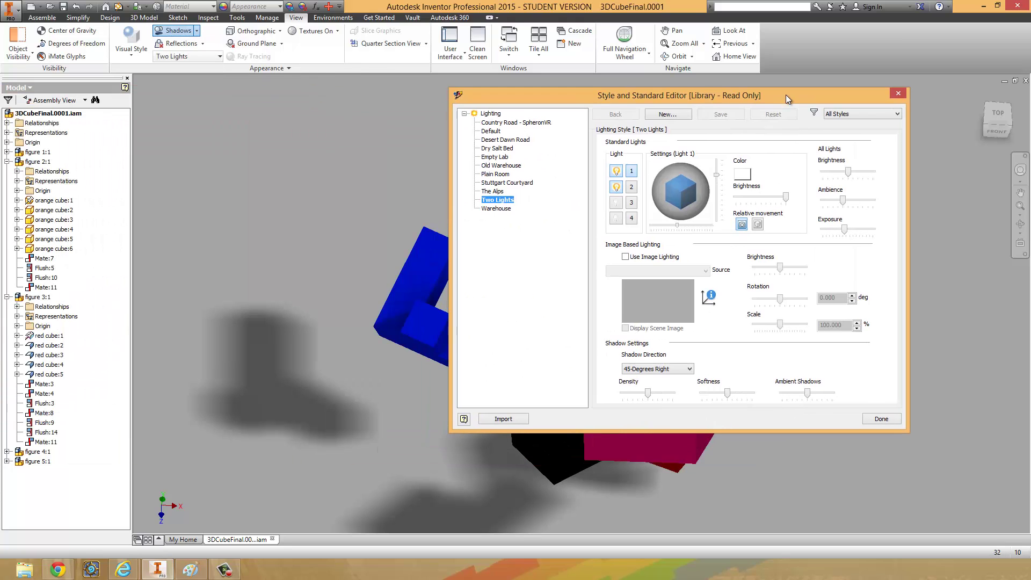
pyautogui.moveTo(650, 96); pyautogui.dragTo(813, 61)
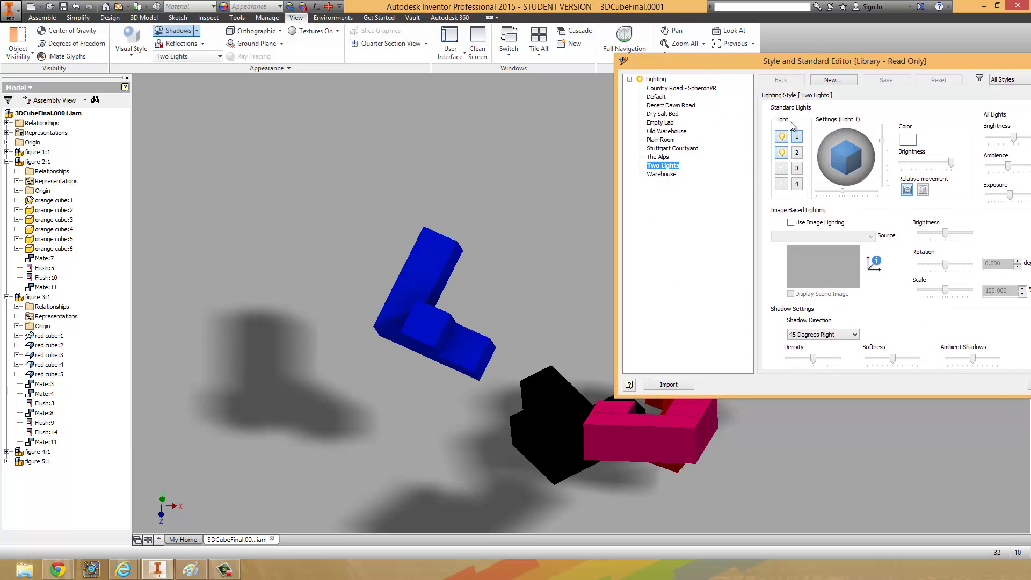
pyautogui.click(800, 168)
pyautogui.click(798, 185)
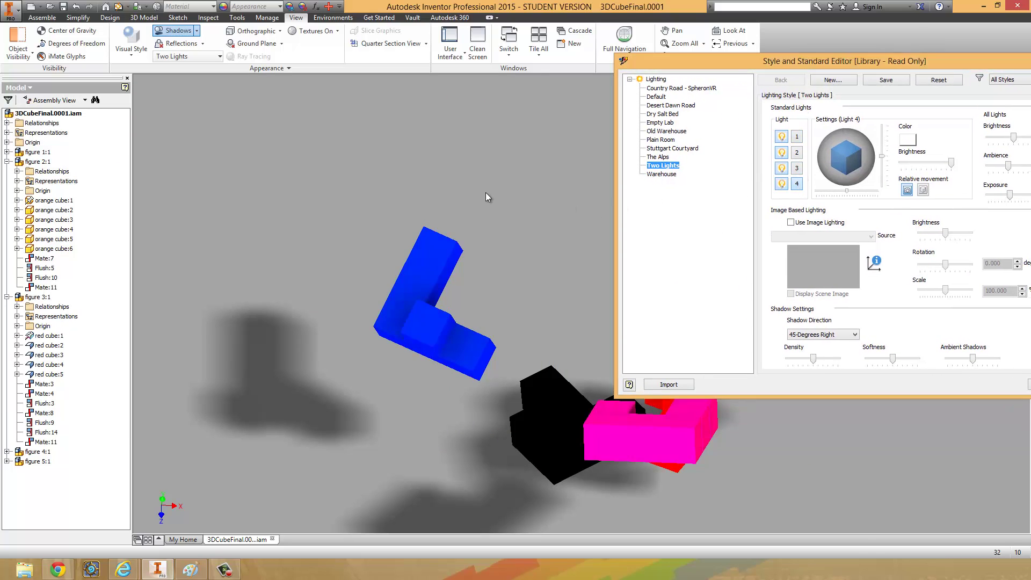
# Step: Switch all four standard lights off and back on to compare their effect on the pieces
pyautogui.moveTo(802, 58); pyautogui.dragTo(985, 114)
pyautogui.click(954, 233)
pyautogui.click(955, 217)
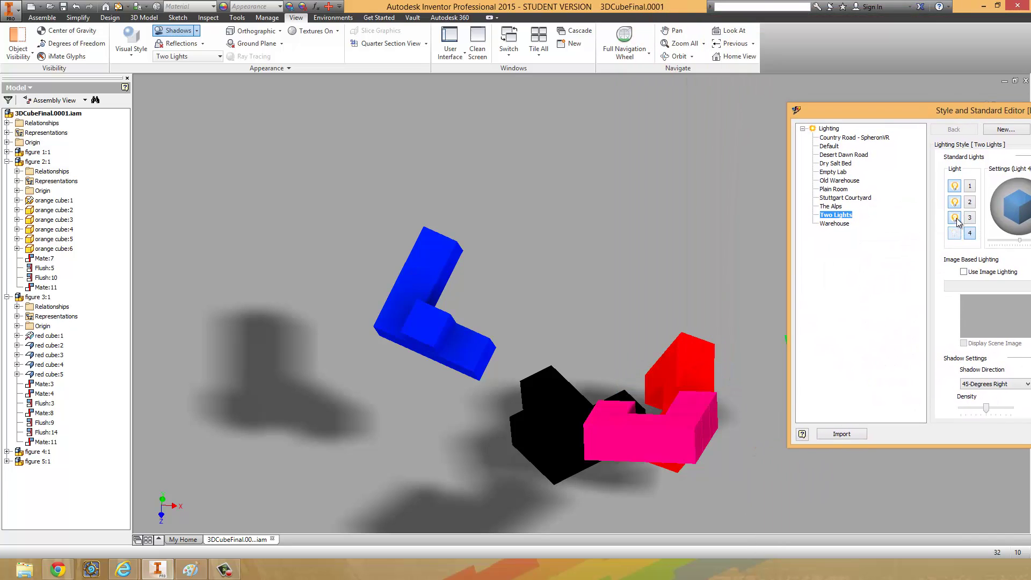
pyautogui.click(954, 202)
pyautogui.click(954, 186)
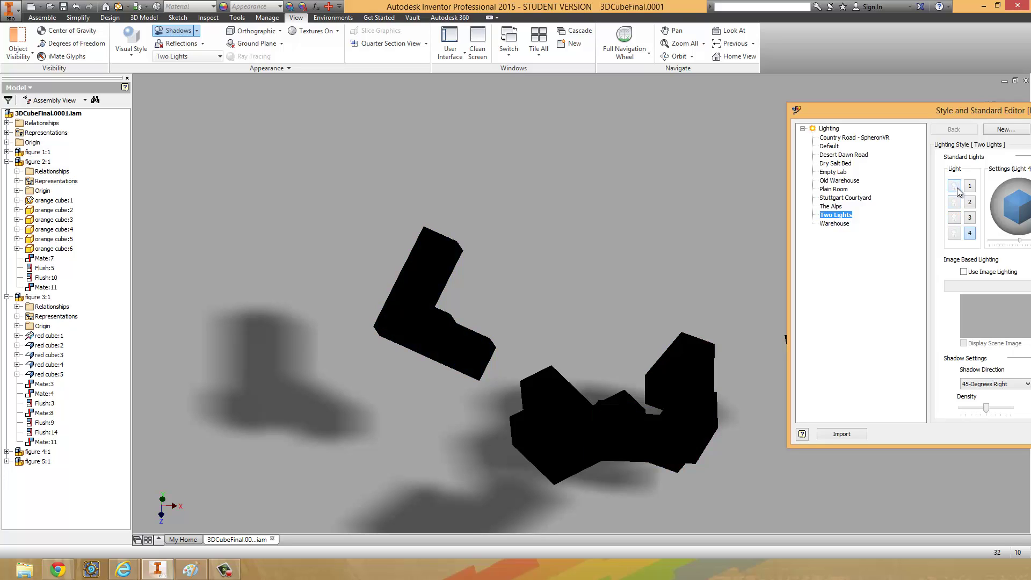
pyautogui.click(955, 186)
pyautogui.click(954, 202)
pyautogui.click(954, 217)
pyautogui.click(955, 232)
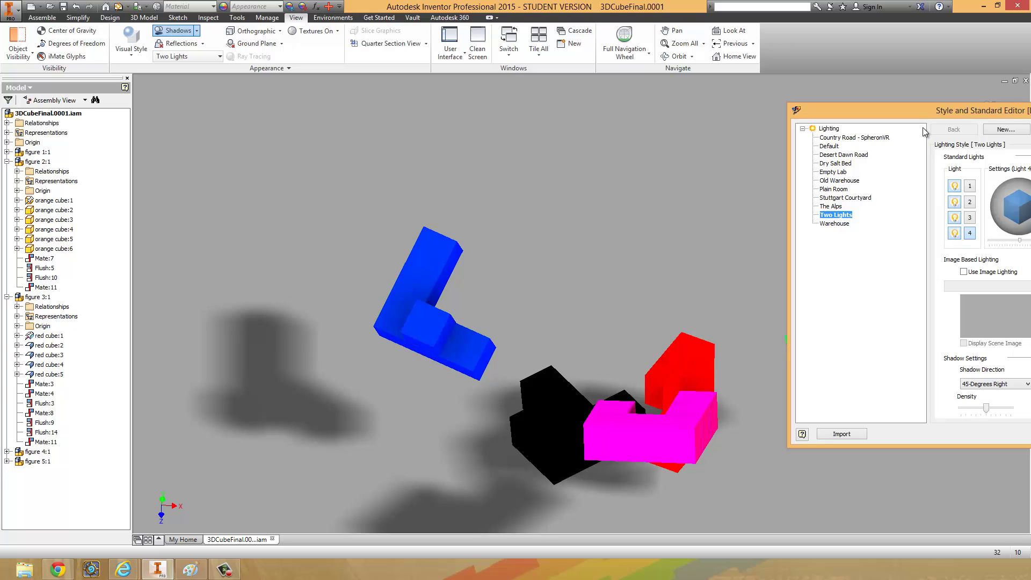
# Step: Try different horizontal and vertical positions for Light 4, return it close to center, and switch it off
pyautogui.moveTo(904, 109); pyautogui.dragTo(651, 68)
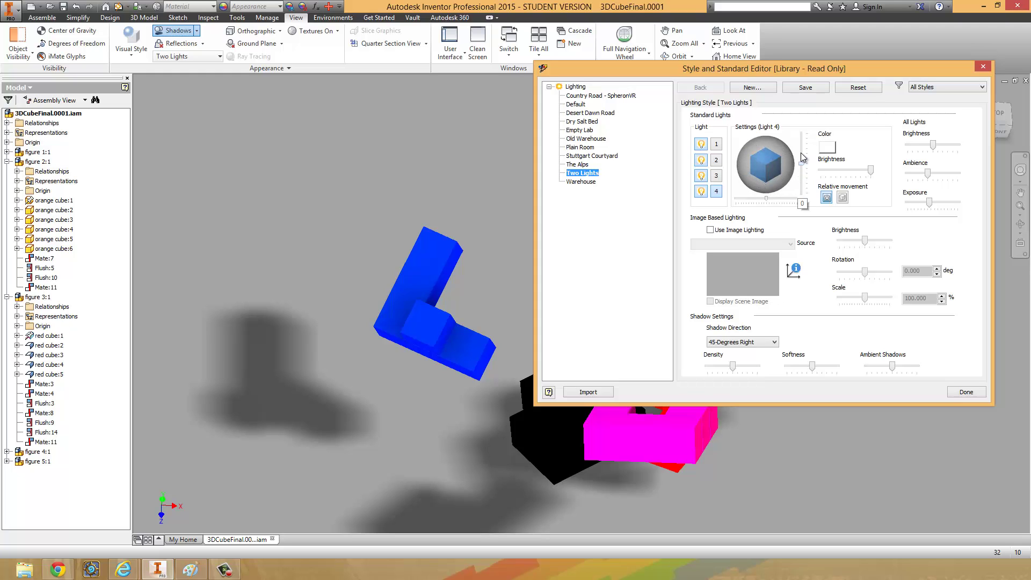
pyautogui.moveTo(766, 199); pyautogui.dragTo(743, 203)
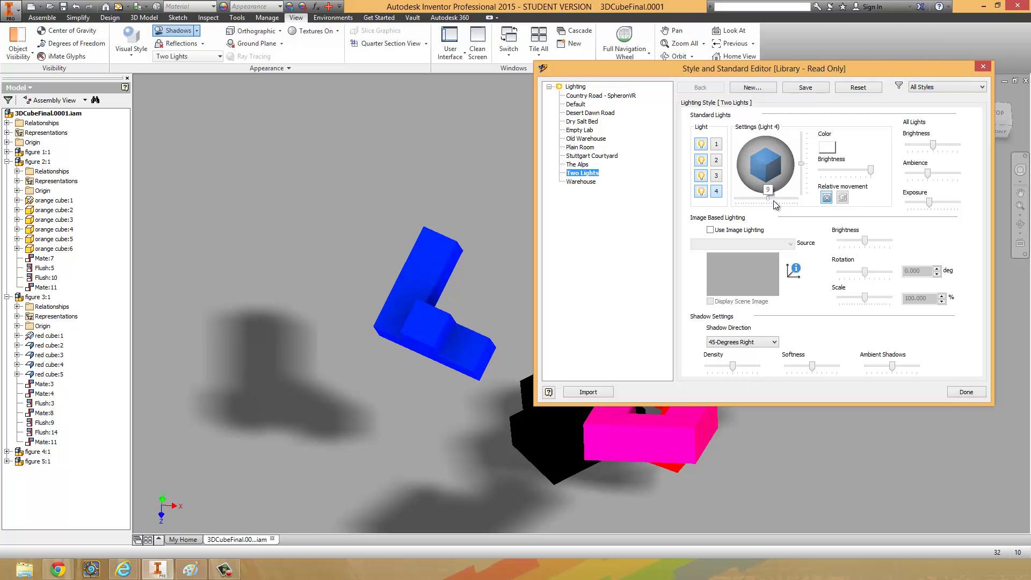
pyautogui.moveTo(801, 164); pyautogui.dragTo(801, 153)
pyautogui.moveTo(801, 155); pyautogui.dragTo(801, 166)
pyautogui.moveTo(768, 203); pyautogui.dragTo(766, 203)
pyautogui.click(701, 192)
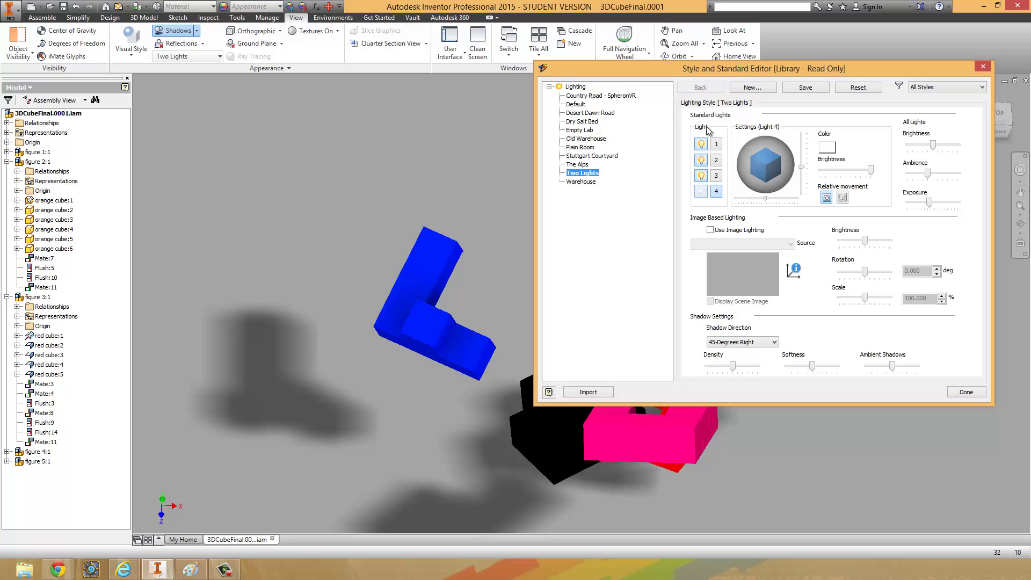
# Step: Compare the pieces with fewer lights, switch the lights back on, and close the style editor, saving the edits
pyautogui.moveTo(695, 71); pyautogui.dragTo(769, 108)
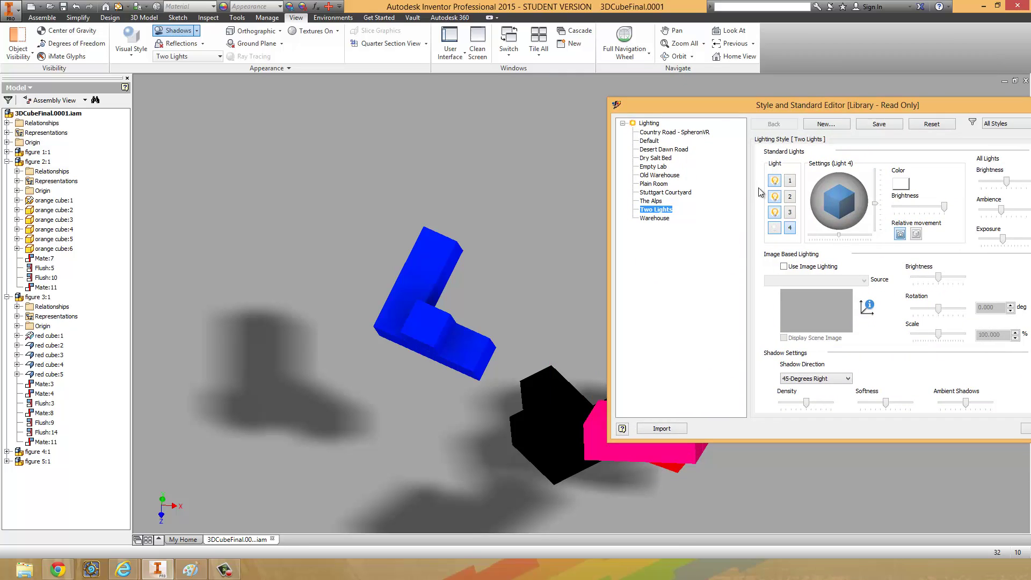
pyautogui.click(775, 212)
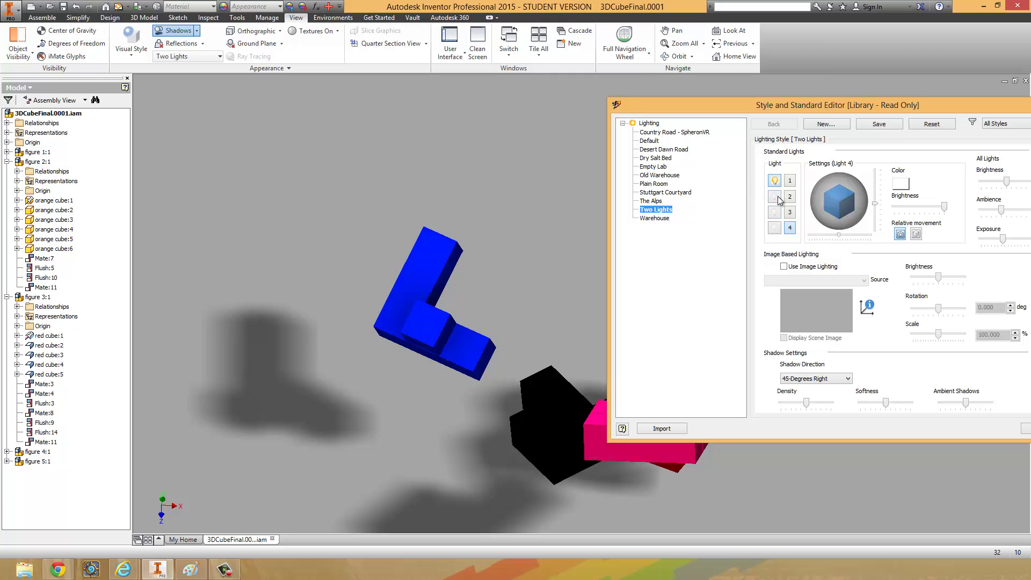
pyautogui.click(775, 215)
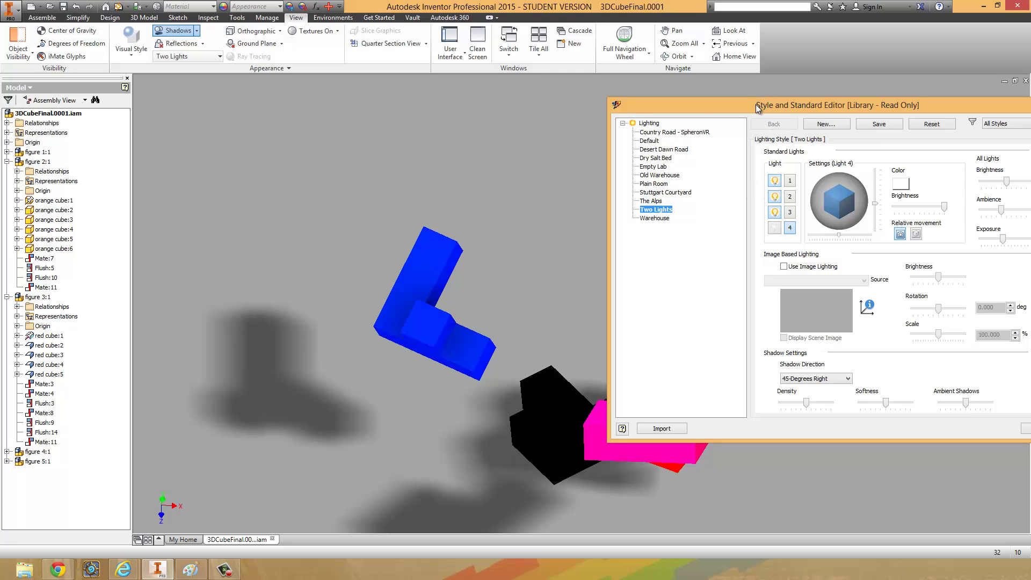
pyautogui.moveTo(756, 103); pyautogui.dragTo(554, 101)
pyautogui.click(832, 425)
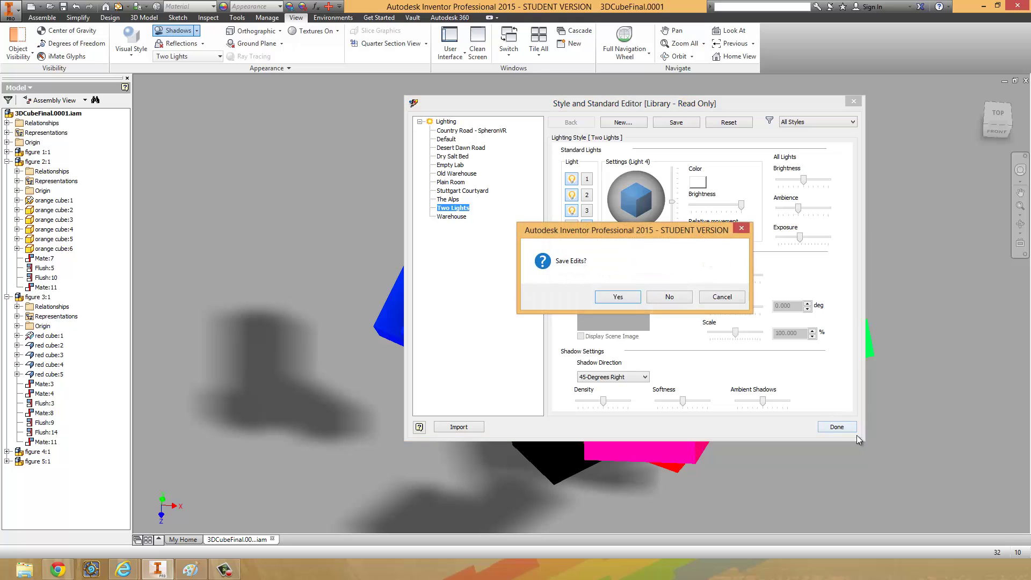
pyautogui.click(618, 297)
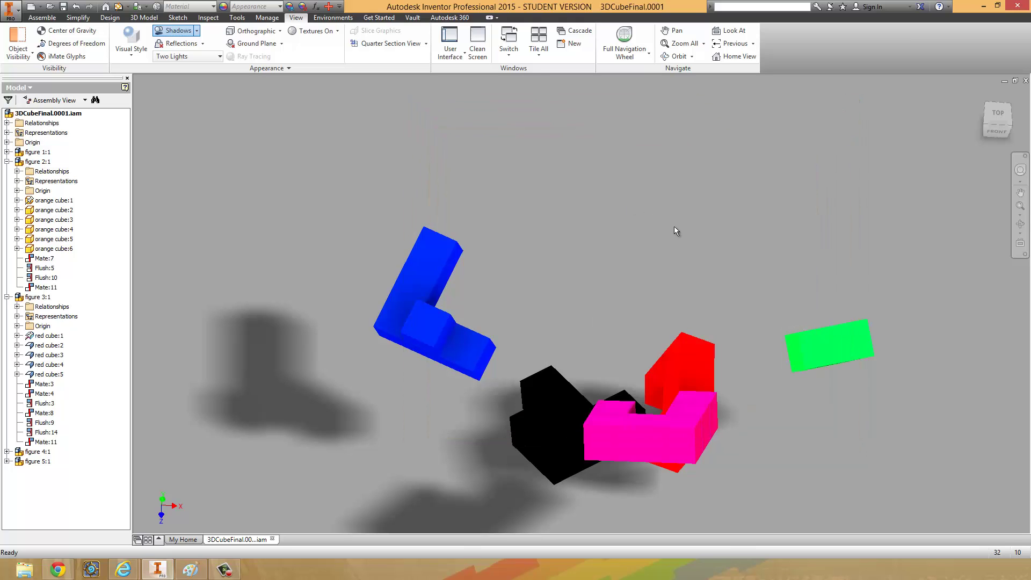
# Step: Turn on ground reflections, inspect them beneath the pieces, and turn them off again
pyautogui.keyDown('shift'); pyautogui.moveTo(880, 250); pyautogui.dragTo(770, 270, button='middle'); pyautogui.keyUp('shift')
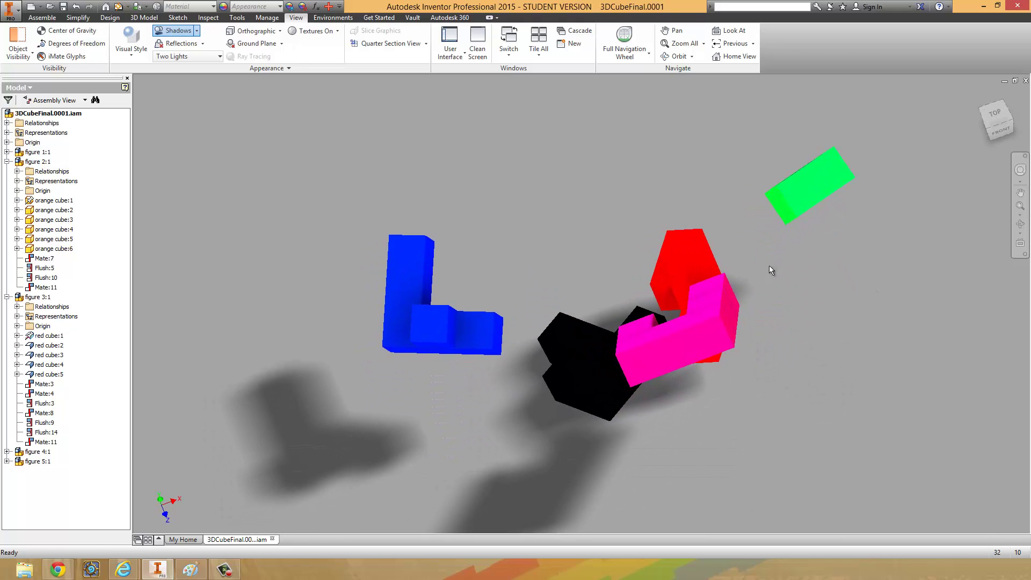
pyautogui.click(202, 43)
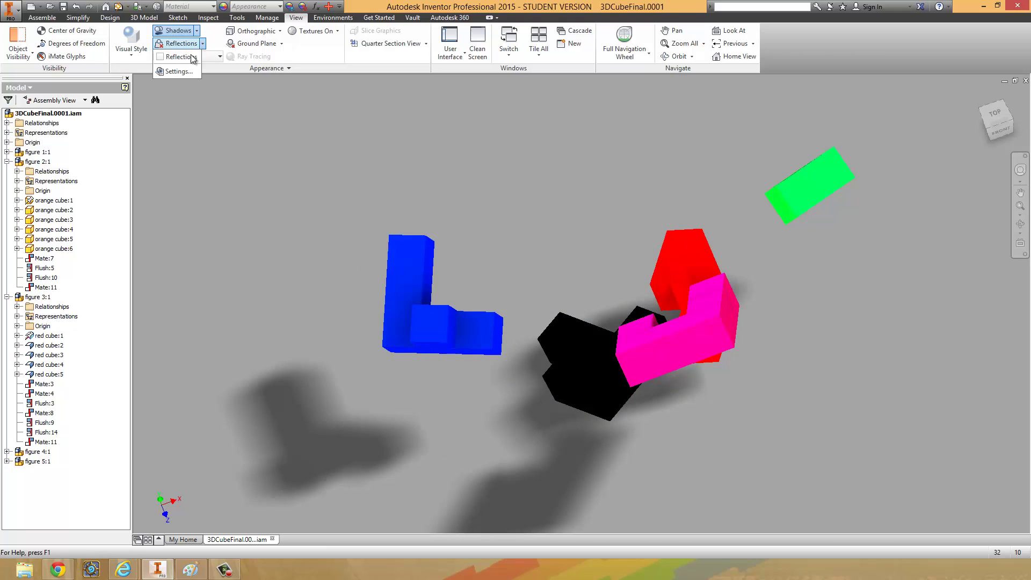
pyautogui.click(161, 57)
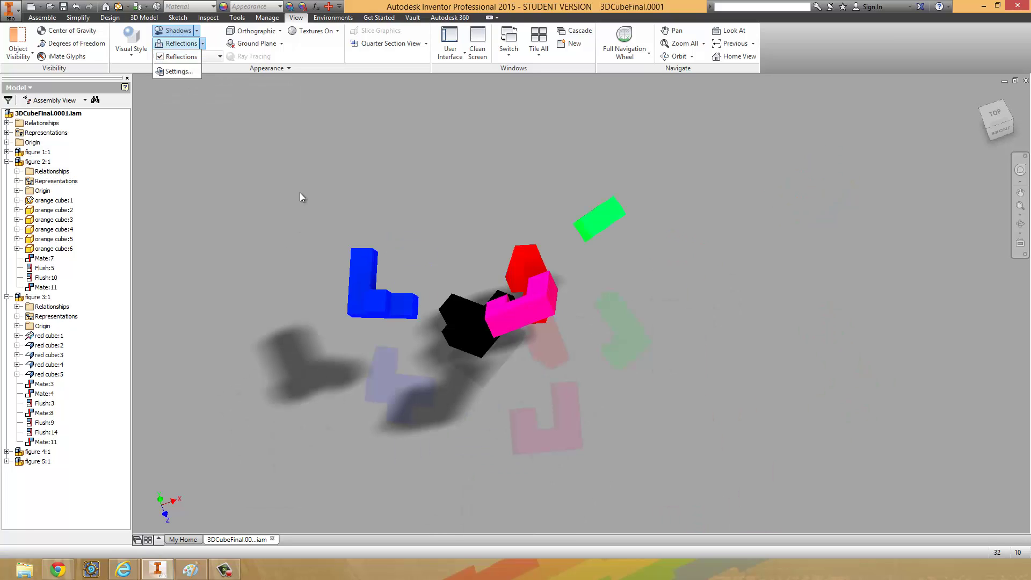
pyautogui.scroll(3, 486, 403)
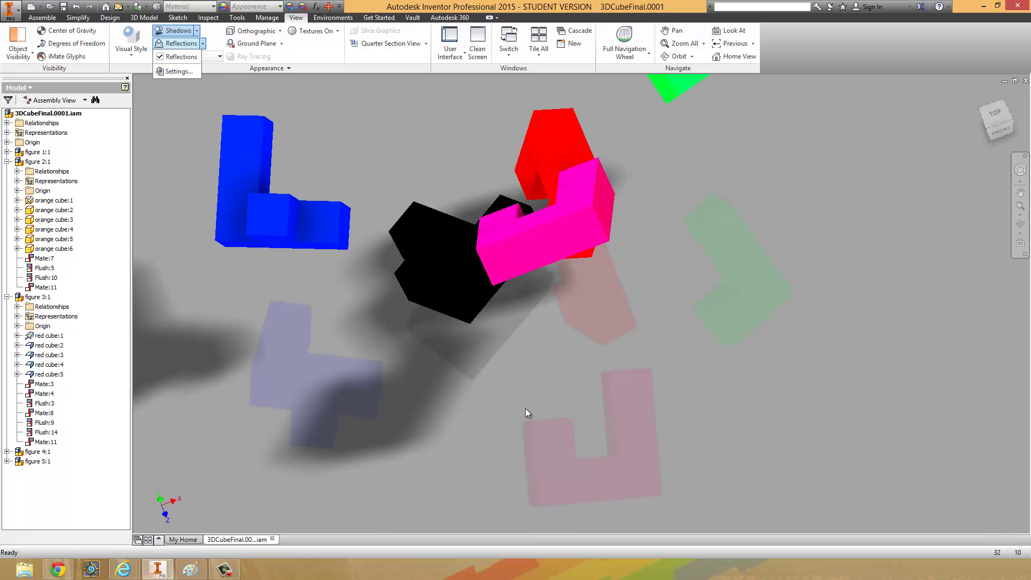
pyautogui.scroll(-3, 420, 359)
pyautogui.click(161, 57)
# Step: Limit the displayed shadows to object and ambient shadows, with ground shadows turned off
pyautogui.keyDown('shift'); pyautogui.moveTo(612, 335); pyautogui.dragTo(519, 254, button='middle'); pyautogui.keyUp('shift')
pyautogui.scroll(5, 518, 234)
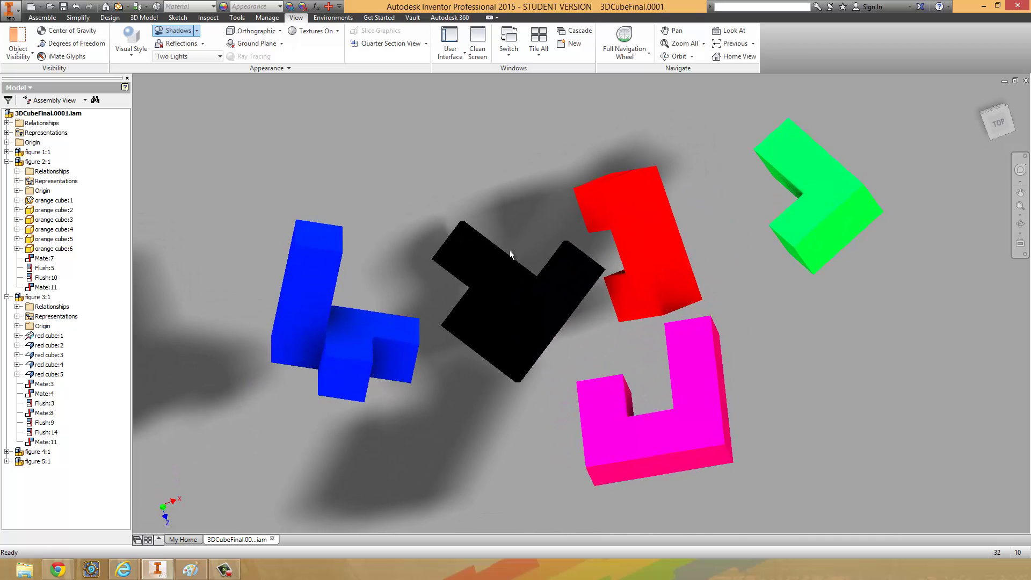
pyautogui.click(196, 31)
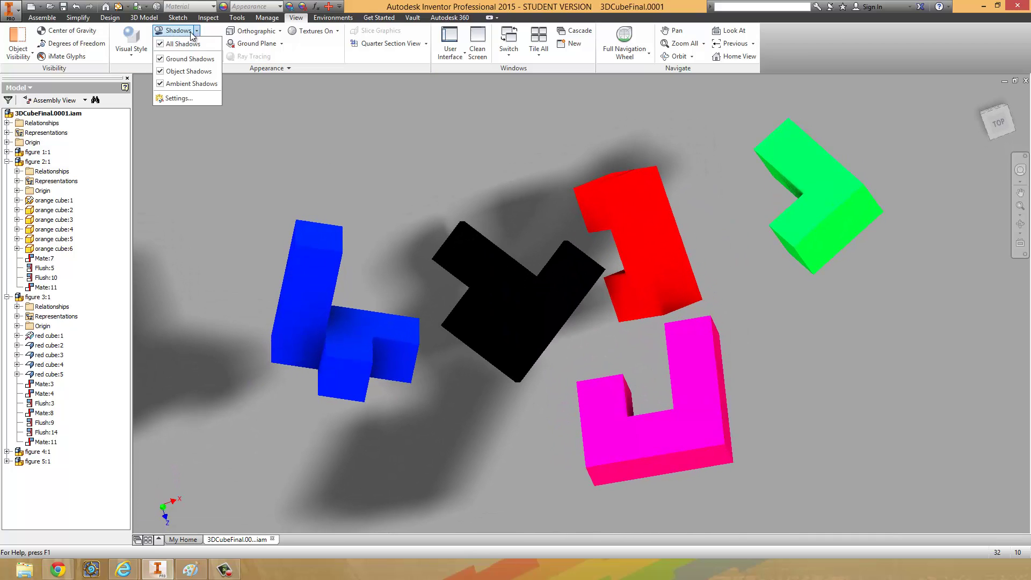
pyautogui.click(162, 45)
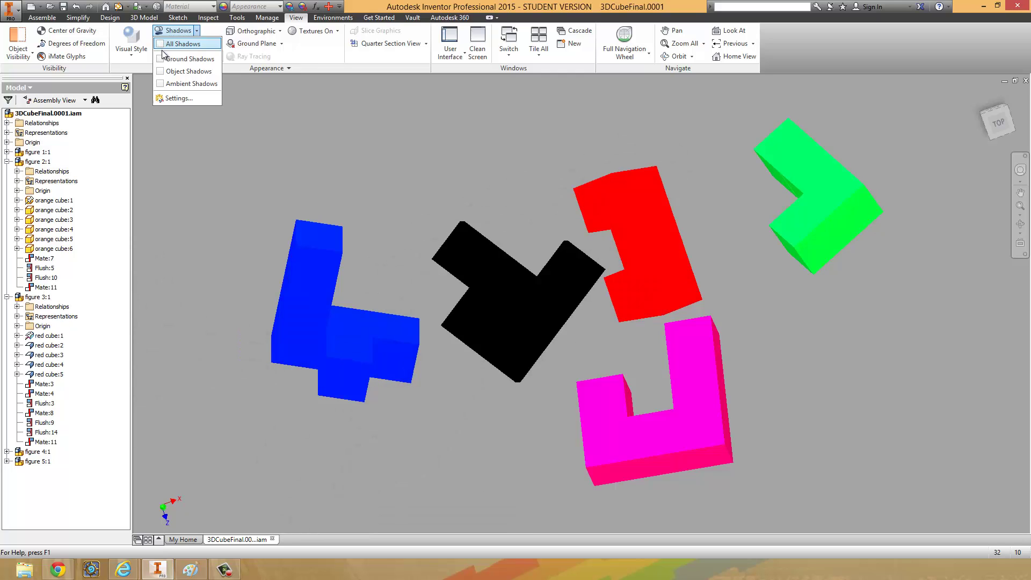
pyautogui.click(160, 72)
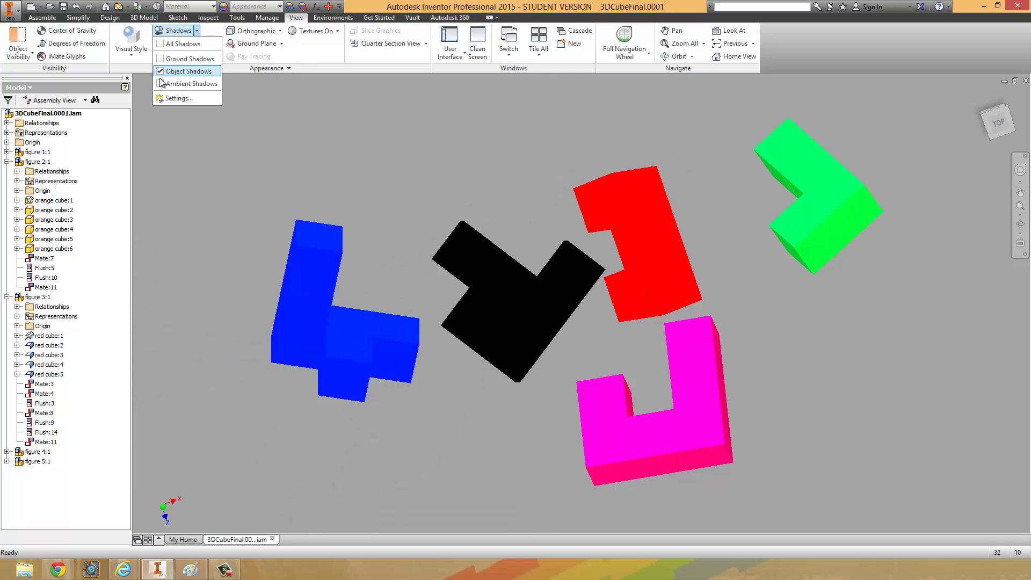
pyautogui.click(160, 83)
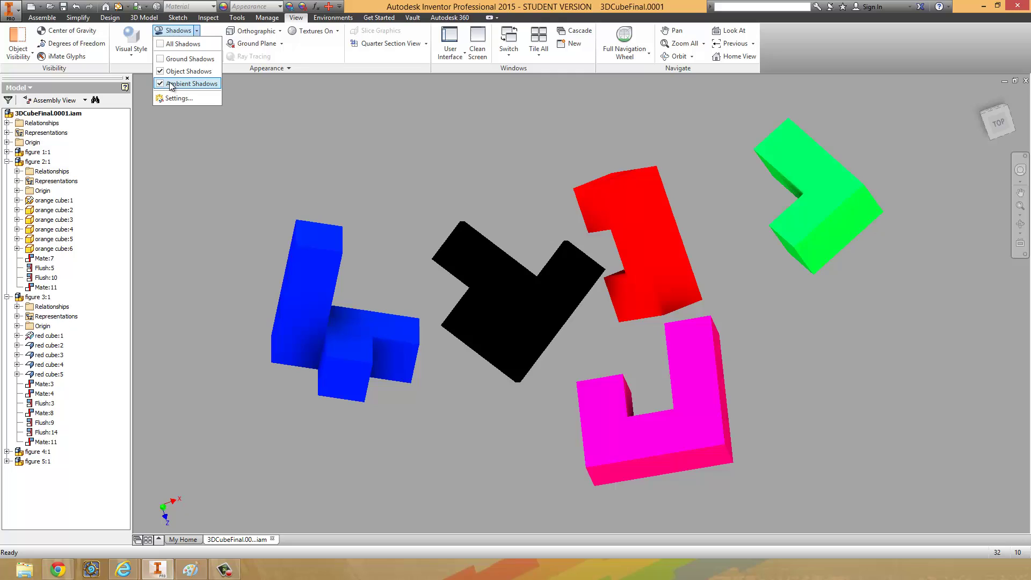
pyautogui.click(161, 60)
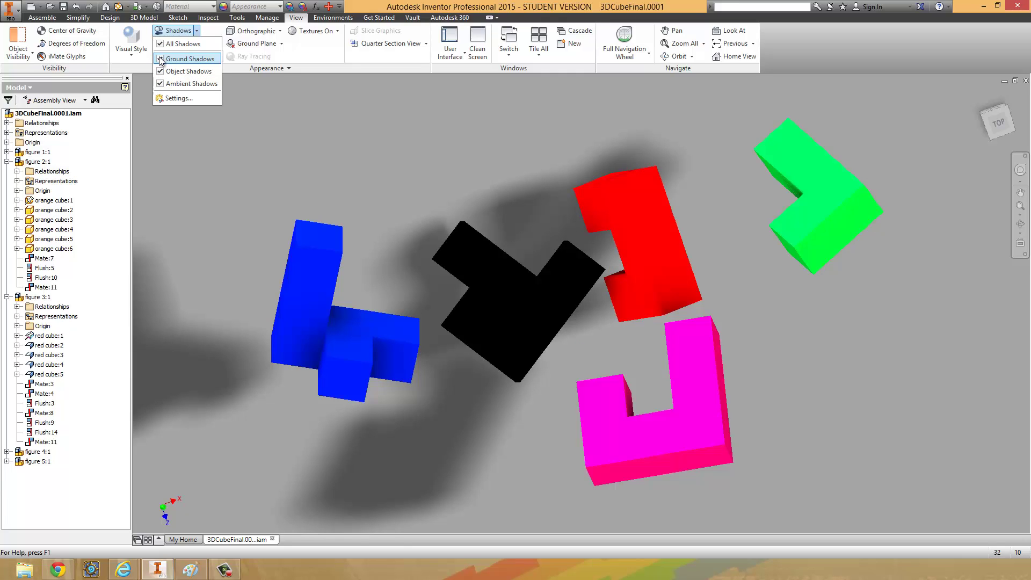
pyautogui.click(163, 59)
pyautogui.click(494, 138)
# Step: Frame the five pieces closely and set the assembly's visual style to Realistic
pyautogui.press('F4')
pyautogui.moveTo(485, 131); pyautogui.dragTo(519, 138)
pyautogui.press('Escape')
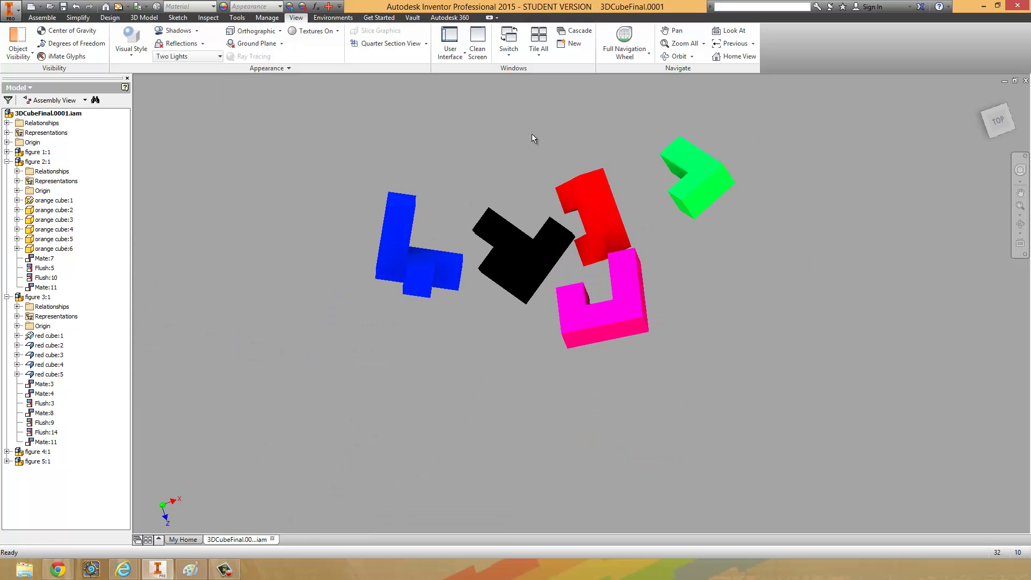
pyautogui.scroll(3, 532, 140)
pyautogui.moveTo(527, 149); pyautogui.dragTo(512, 102, button='middle')
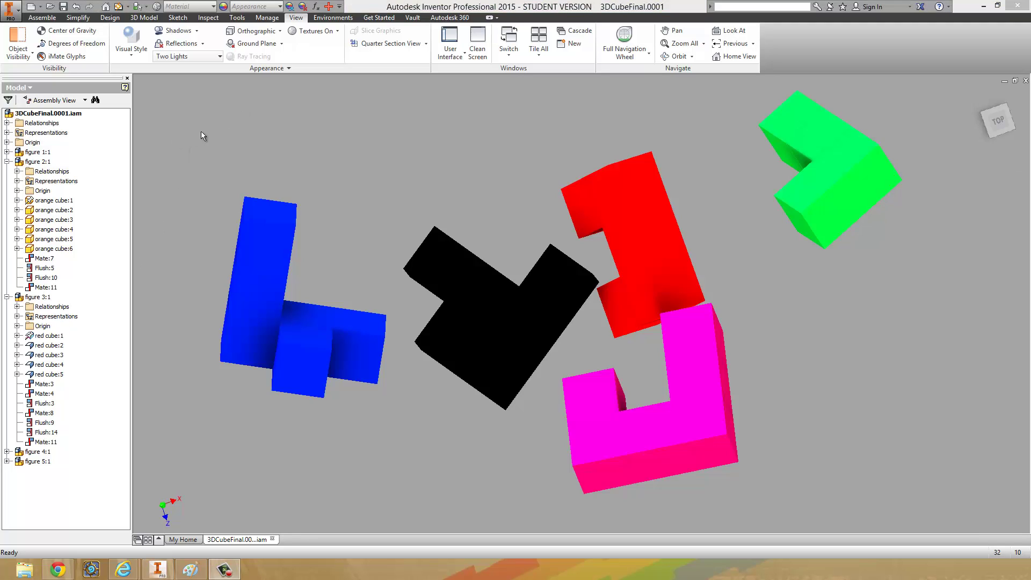
pyautogui.click(131, 52)
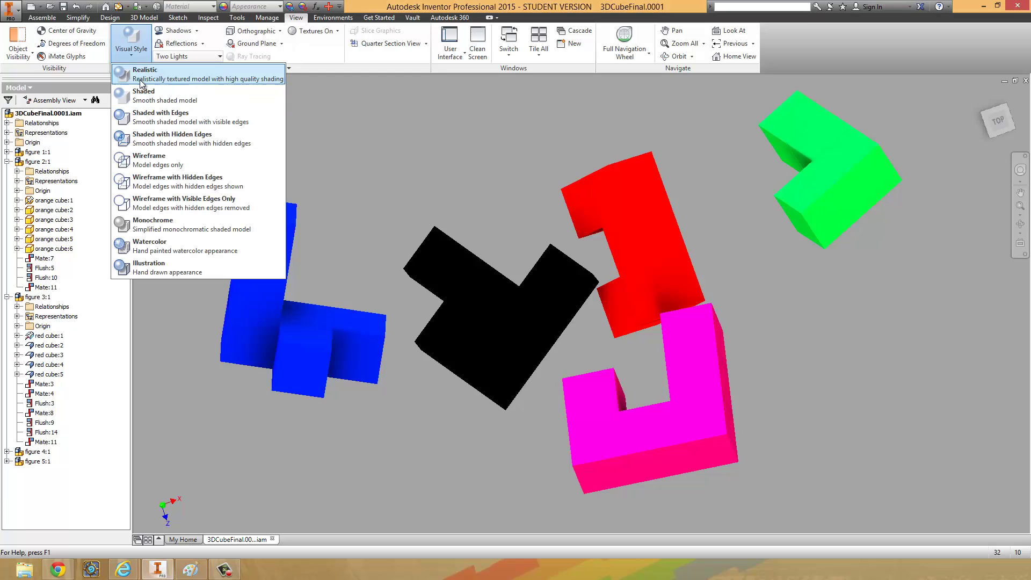
pyautogui.click(340, 94)
pyautogui.click(131, 49)
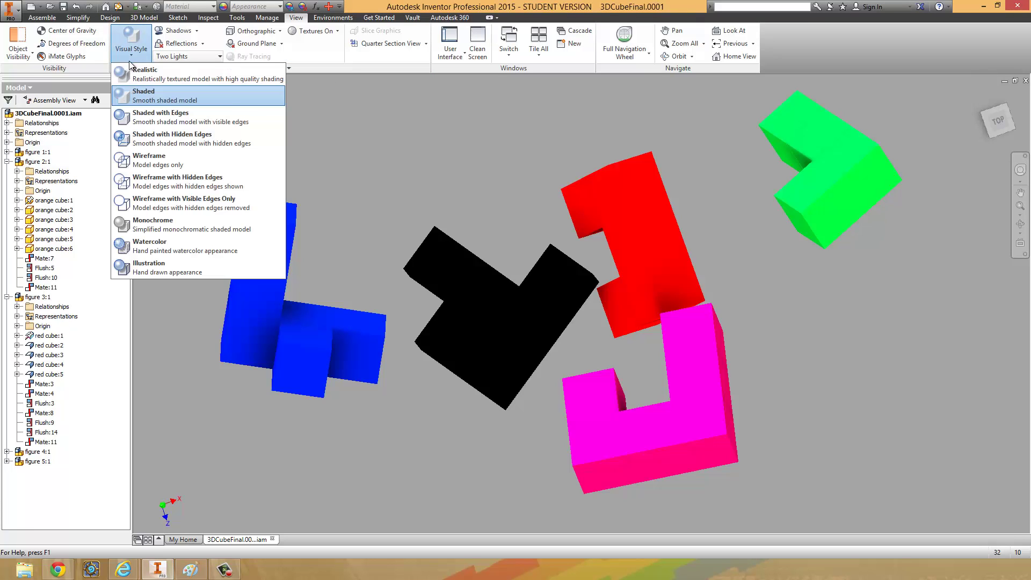
pyautogui.click(159, 81)
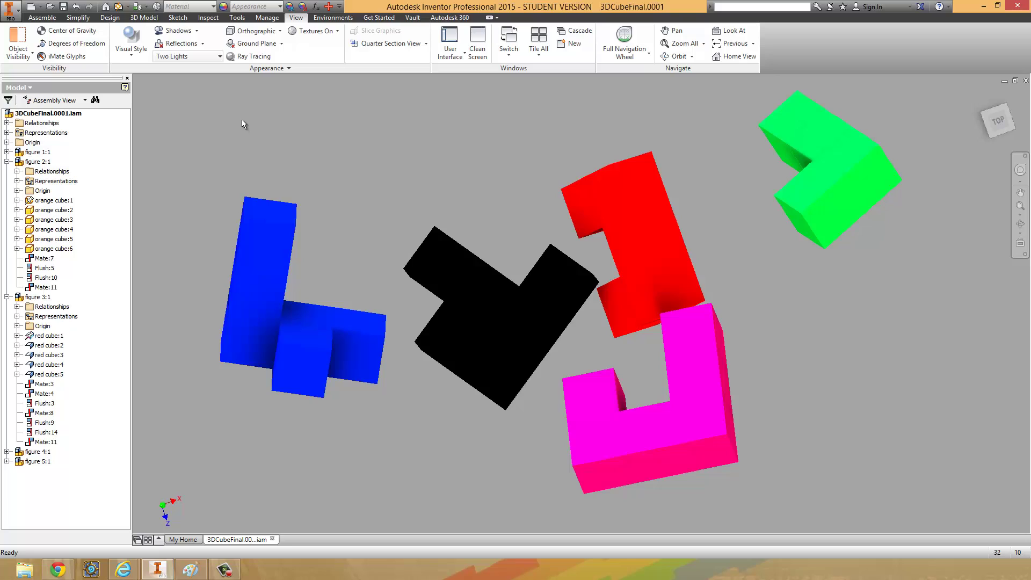
# Step: Preview the assembly with Ray Tracing, and disable it after examining the render
pyautogui.click(248, 58)
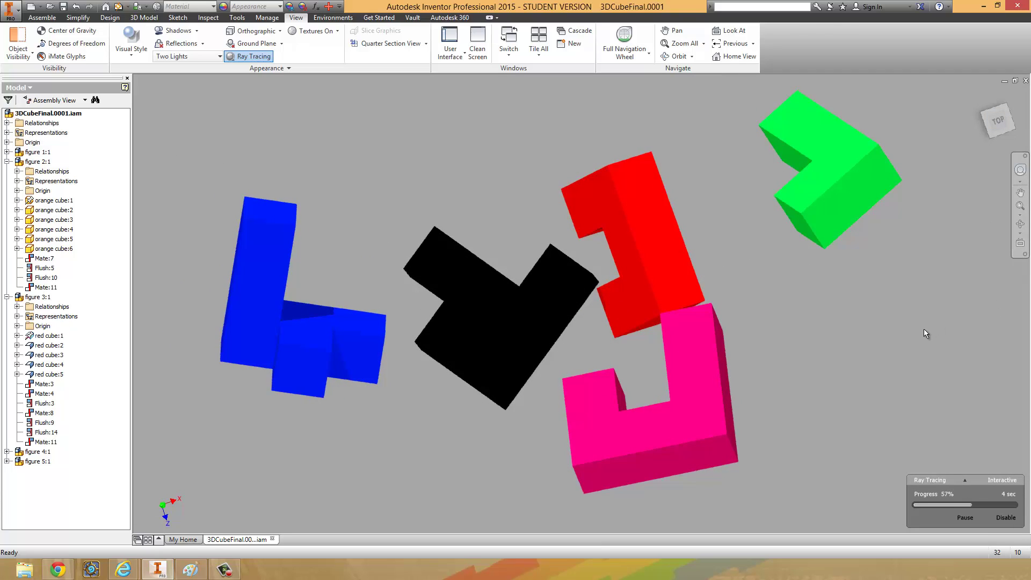
pyautogui.moveTo(944, 507)
pyautogui.click(1009, 518)
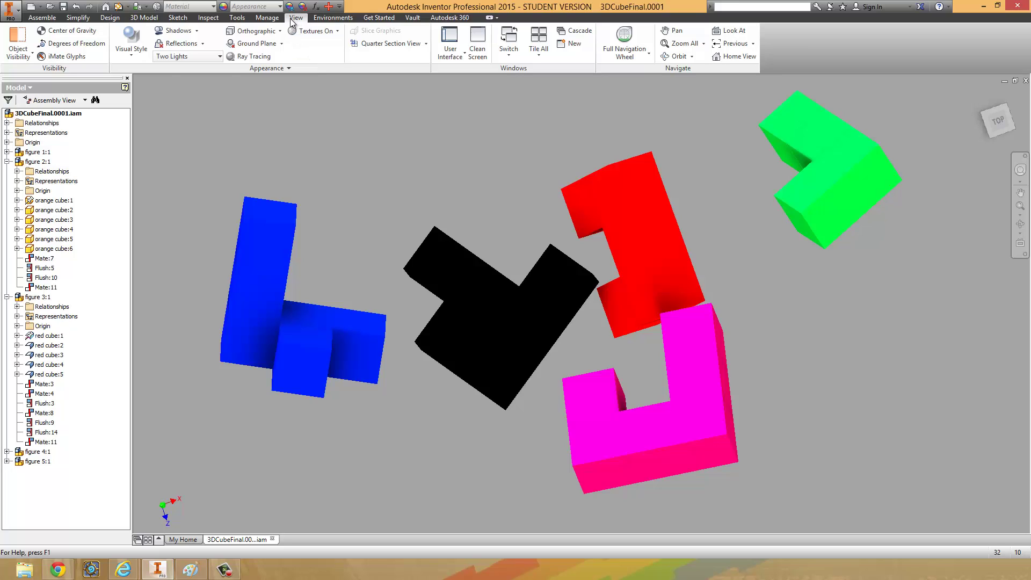
# Step: Open the application options, compare several color schemes, and apply the Sky scheme with its one-color background
pyautogui.click(268, 18)
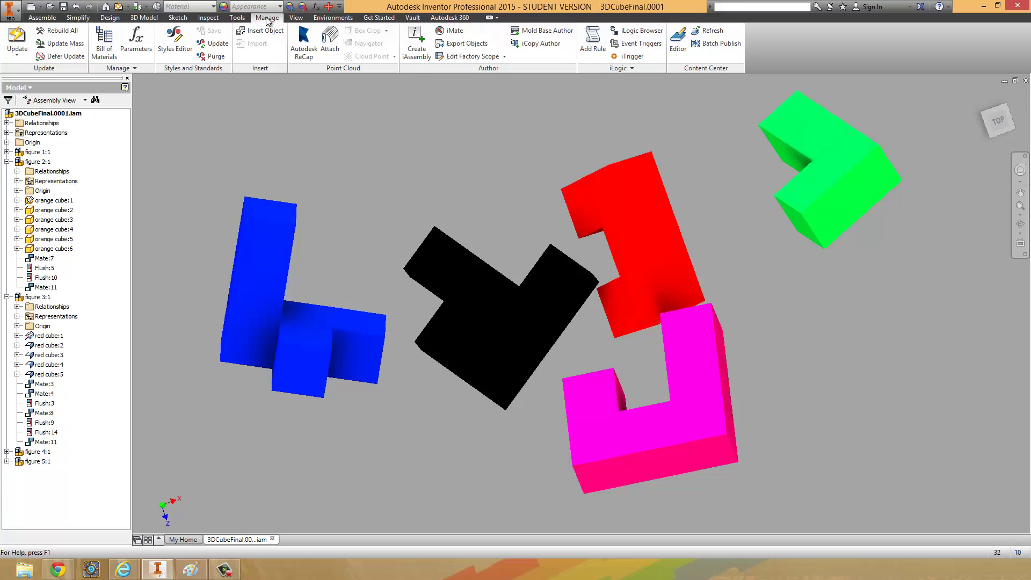
pyautogui.click(238, 18)
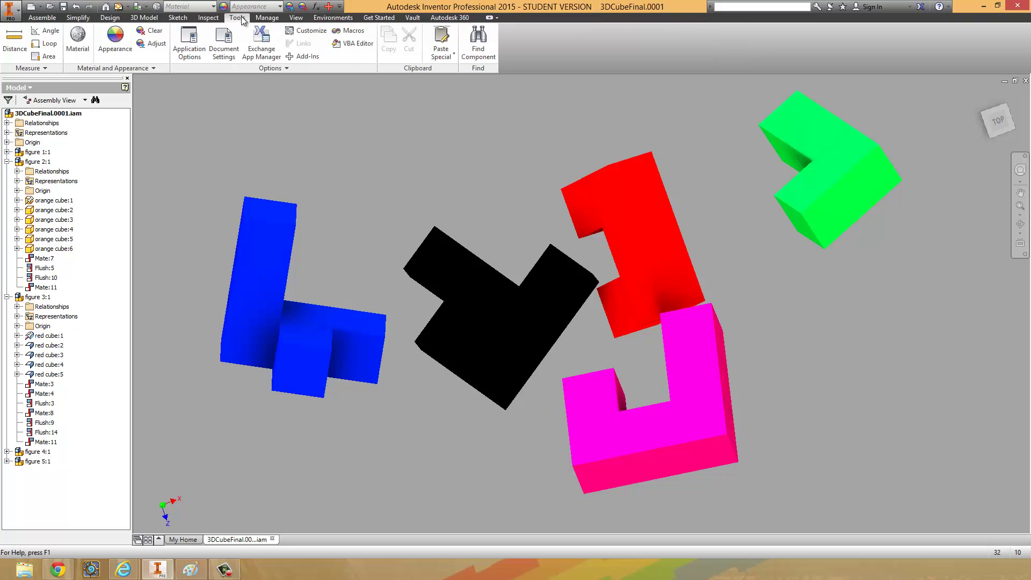
pyautogui.click(185, 43)
pyautogui.moveTo(183, 83); pyautogui.dragTo(529, 40)
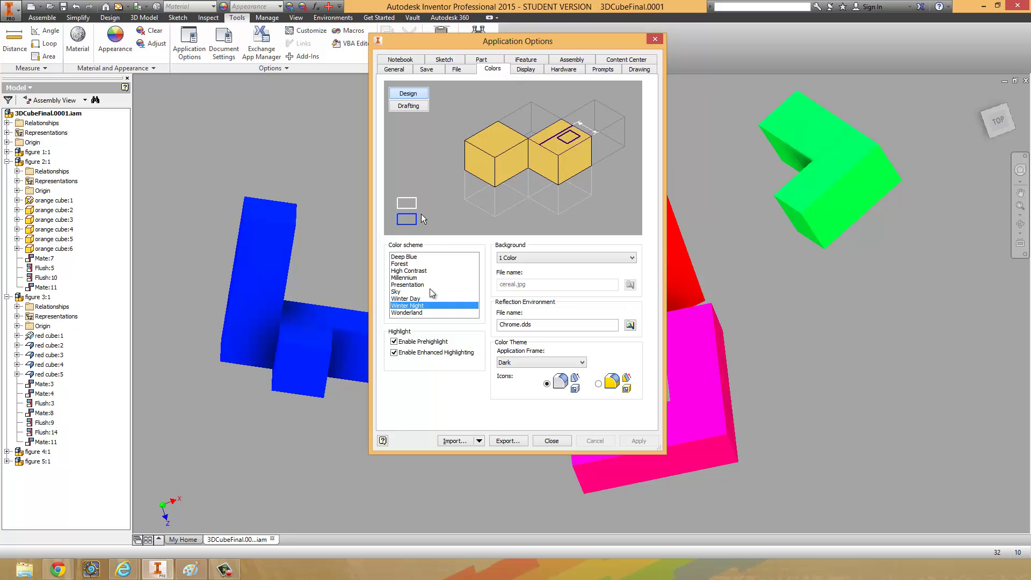
pyautogui.click(402, 293)
pyautogui.click(403, 285)
pyautogui.click(402, 278)
pyautogui.click(403, 270)
pyautogui.click(403, 278)
pyautogui.click(402, 299)
pyautogui.click(403, 292)
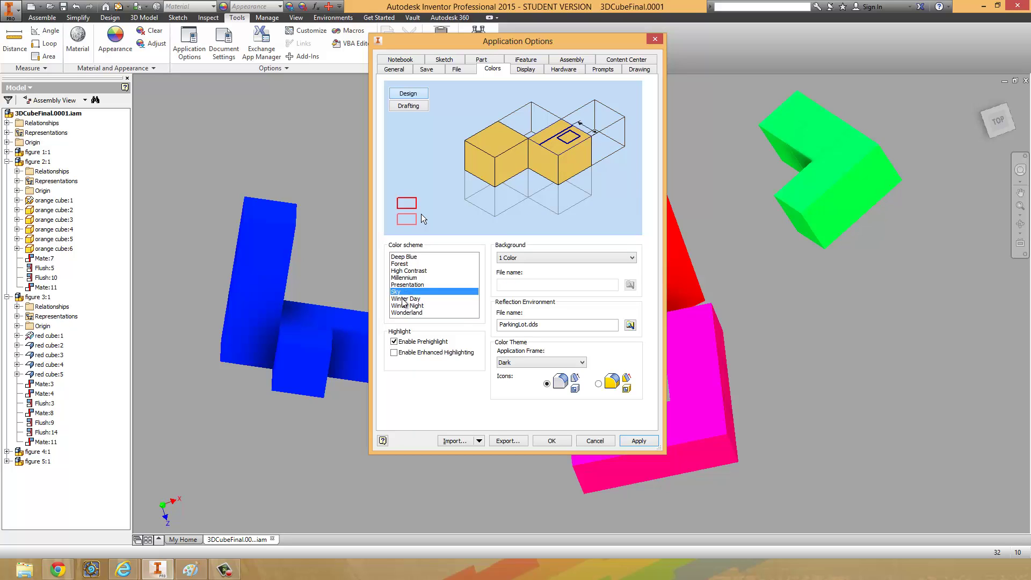
pyautogui.click(639, 441)
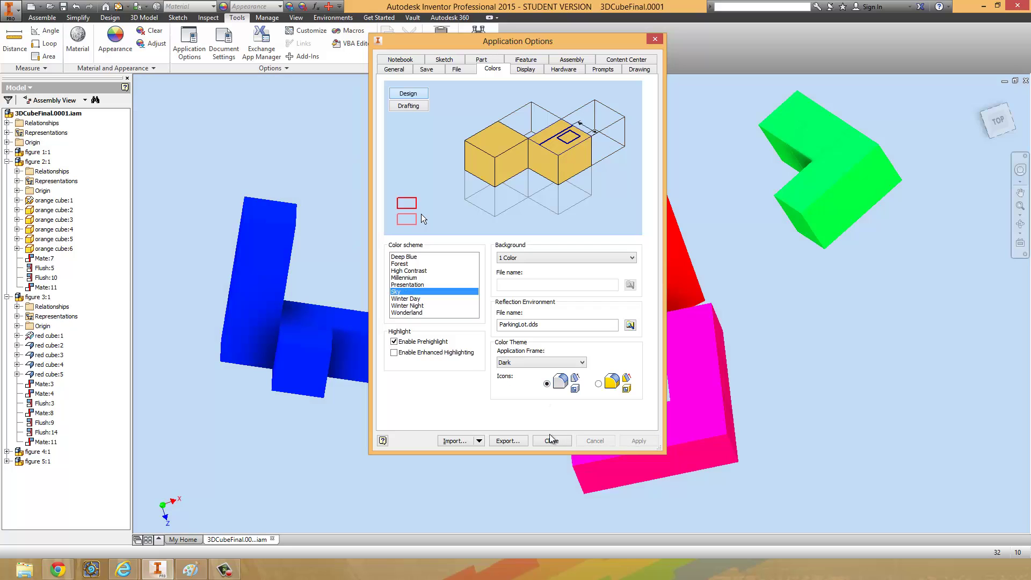
pyautogui.click(553, 444)
# Step: Start Ray Tracing on the separated pieces at Best quality and check the CPU load in Task Manager
pyautogui.moveTo(833, 382); pyautogui.dragTo(843, 395, button='middle')
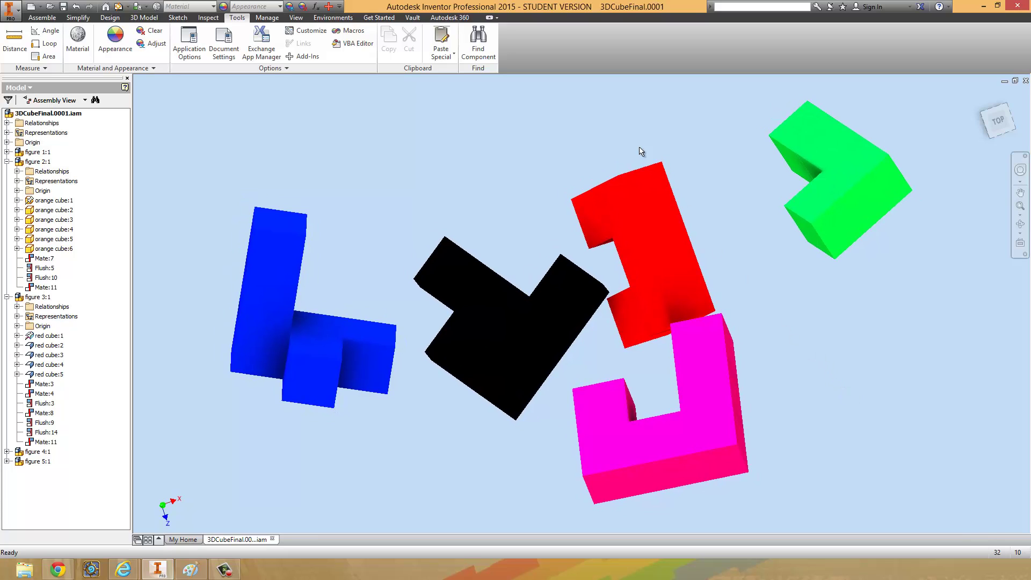
pyautogui.click(293, 18)
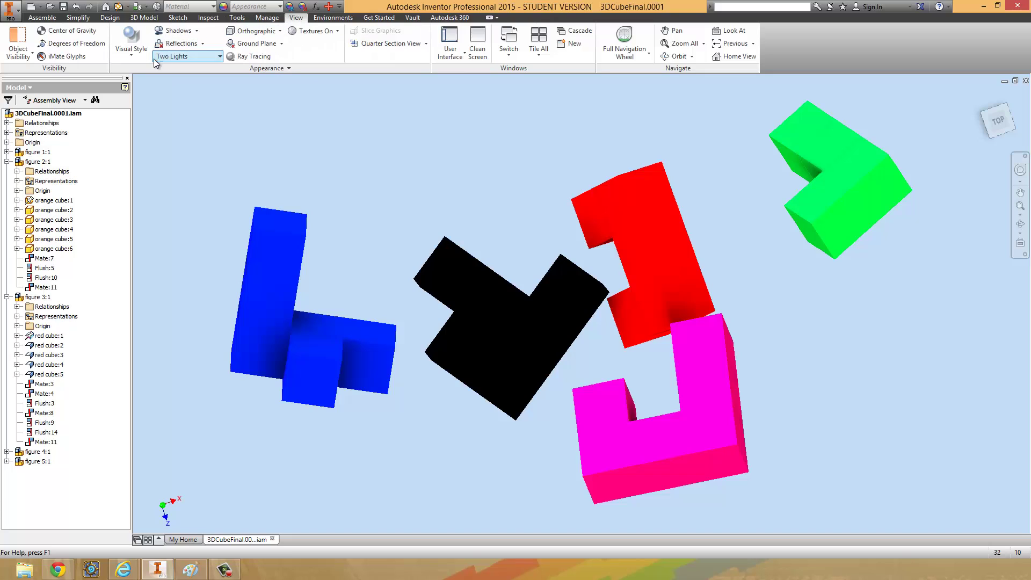
pyautogui.click(247, 57)
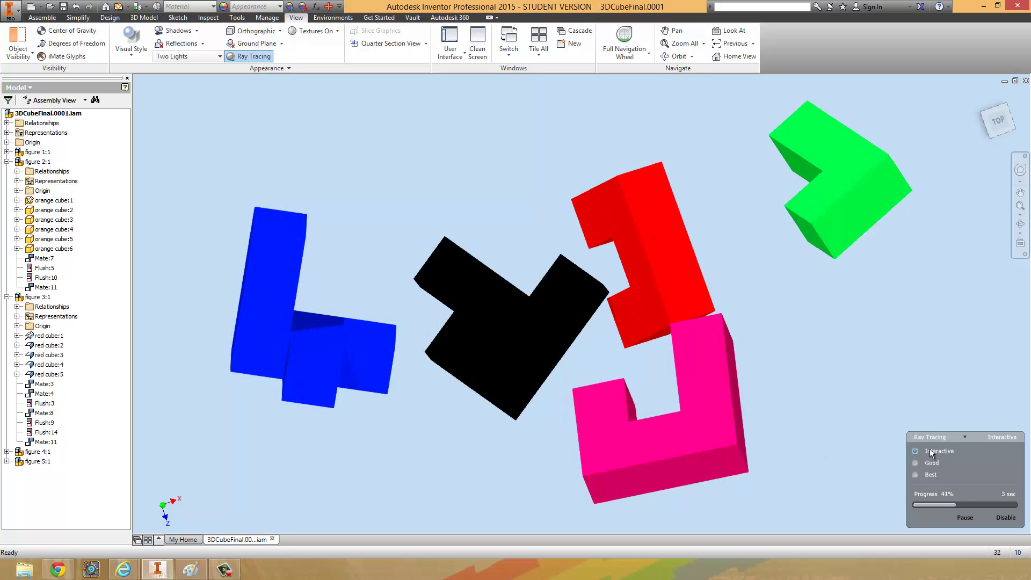
pyautogui.click(916, 475)
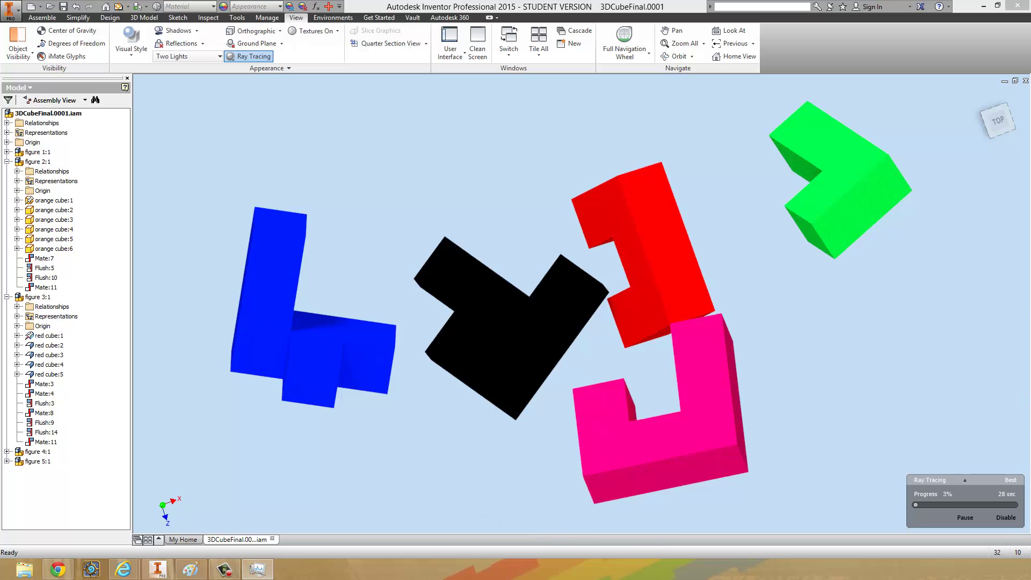
pyautogui.click(258, 569)
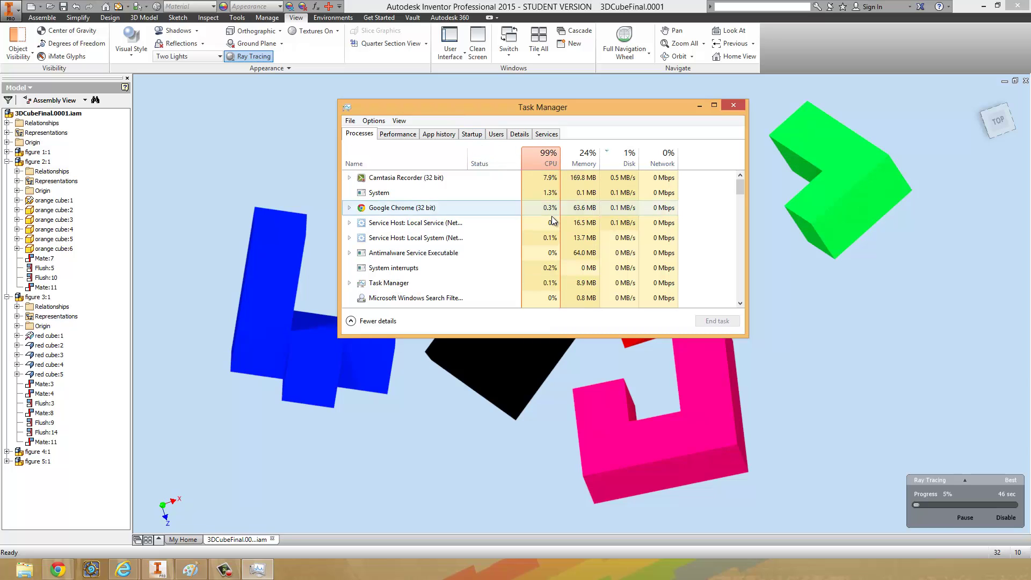
pyautogui.click(257, 570)
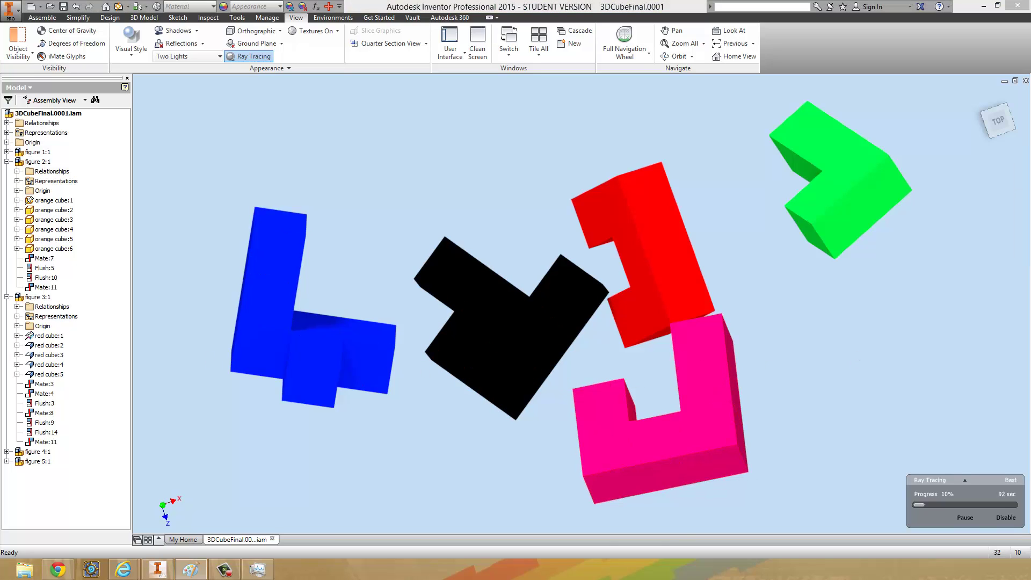
# Step: Switch to Paint to view the saved render of the five pieces, return to Inventor, and disable Ray Tracing
pyautogui.hotkey('alt', 'Tab')
pyautogui.moveTo(172, 5); pyautogui.dragTo(369, 1)
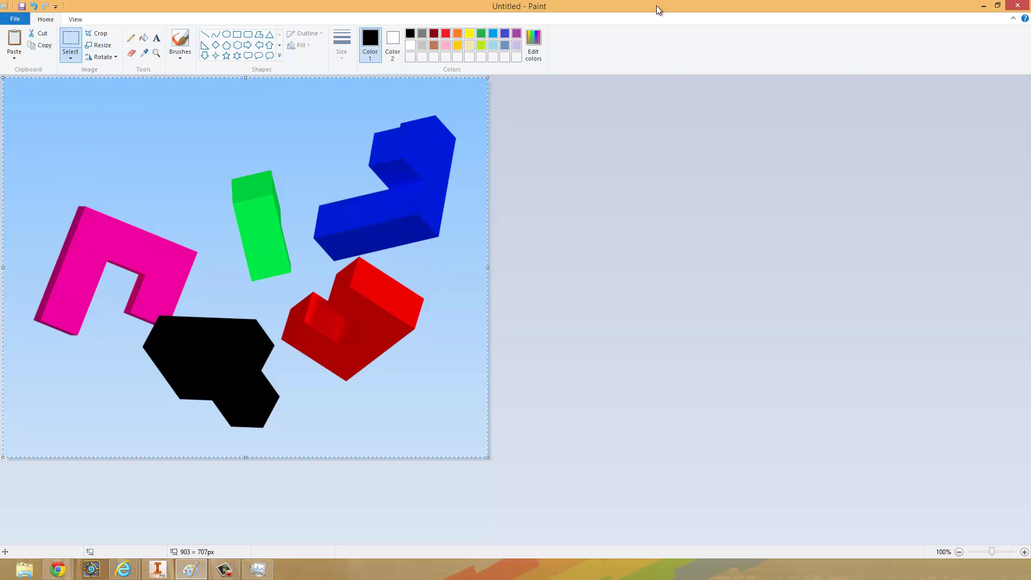
pyautogui.click(983, 5)
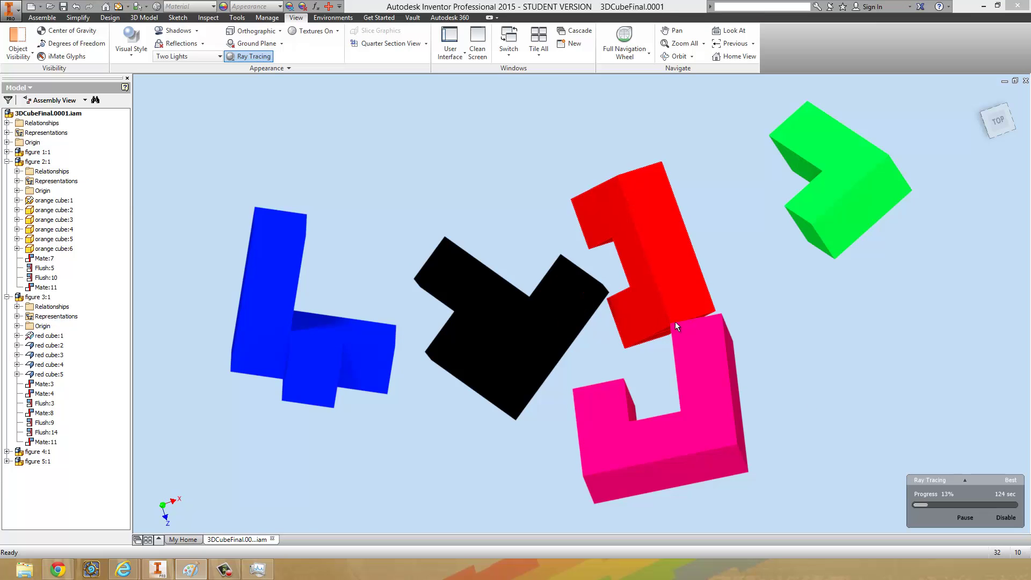
pyautogui.click(1006, 517)
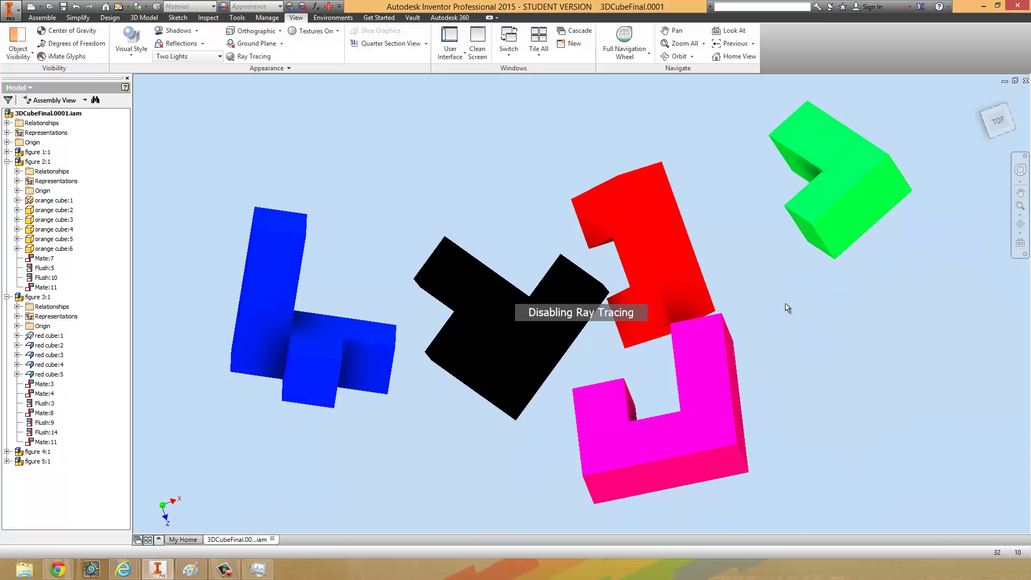
# Step: Return the five separated pieces to their constrained positions as a closed cube and frame it from the back and above
pyautogui.moveTo(800, 369)
pyautogui.mouseDown()
pyautogui.moveTo(720, 407)
pyautogui.moveTo(801, 341)
pyautogui.moveTo(805, 365)
pyautogui.mouseUp()
pyautogui.press('Escape')
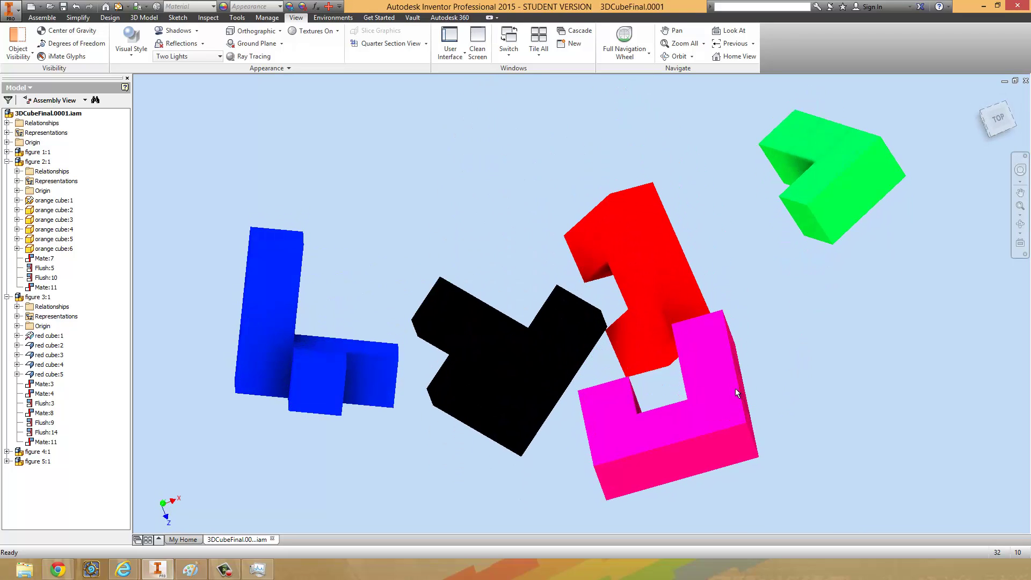
pyautogui.click(662, 292)
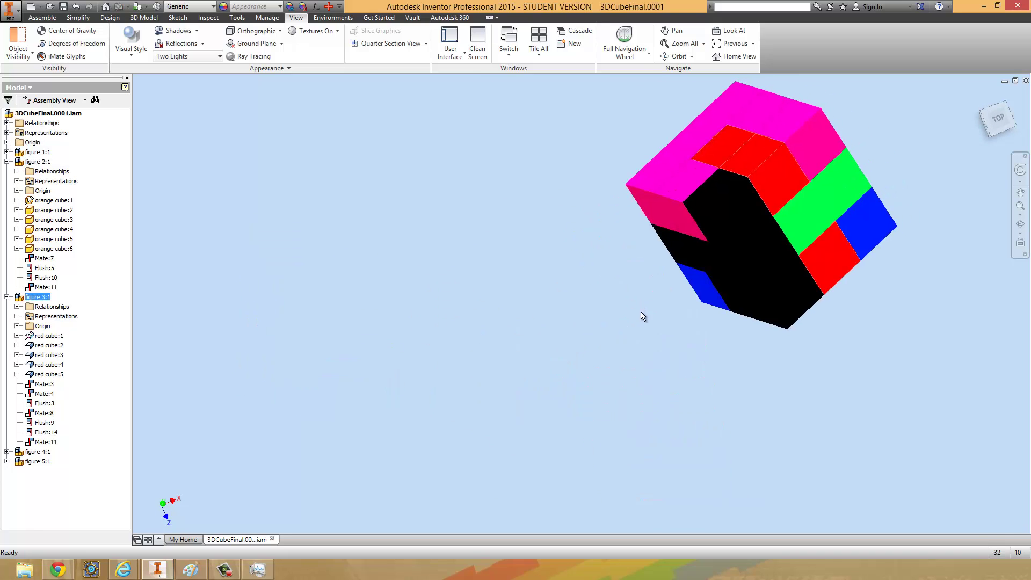
pyautogui.press('F4')
pyautogui.moveTo(731, 325); pyautogui.dragTo(691, 368)
pyautogui.press('F2')
pyautogui.press('F5')
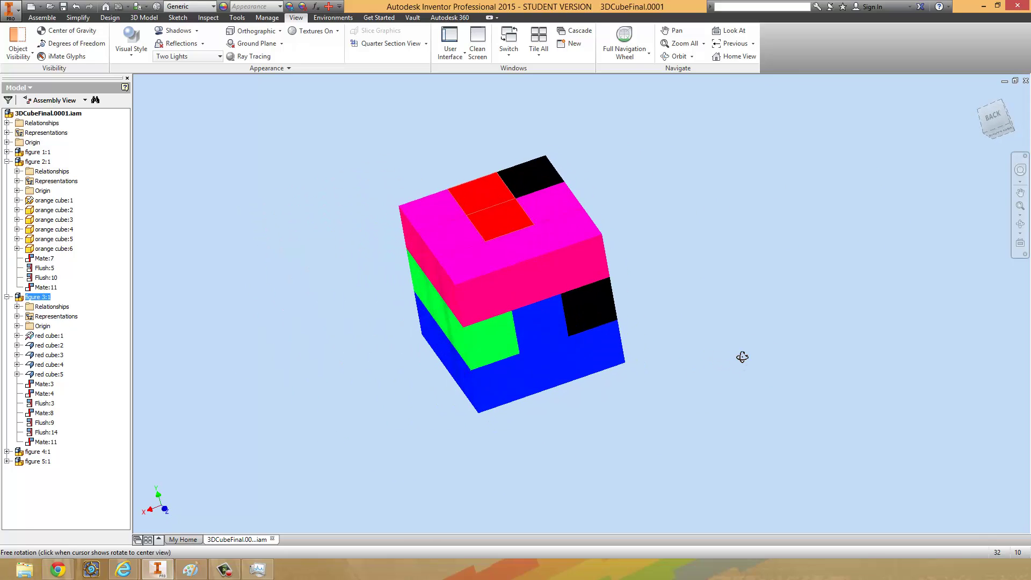
pyautogui.moveTo(648, 351); pyautogui.dragTo(739, 375, button='middle')
pyautogui.moveTo(750, 412)
pyautogui.keyDown('shift'); pyautogui.mouseDown(button='middle')
pyautogui.moveTo(734, 401)
pyautogui.moveTo(743, 402)
pyautogui.mouseUp(button='middle'); pyautogui.keyUp('shift')
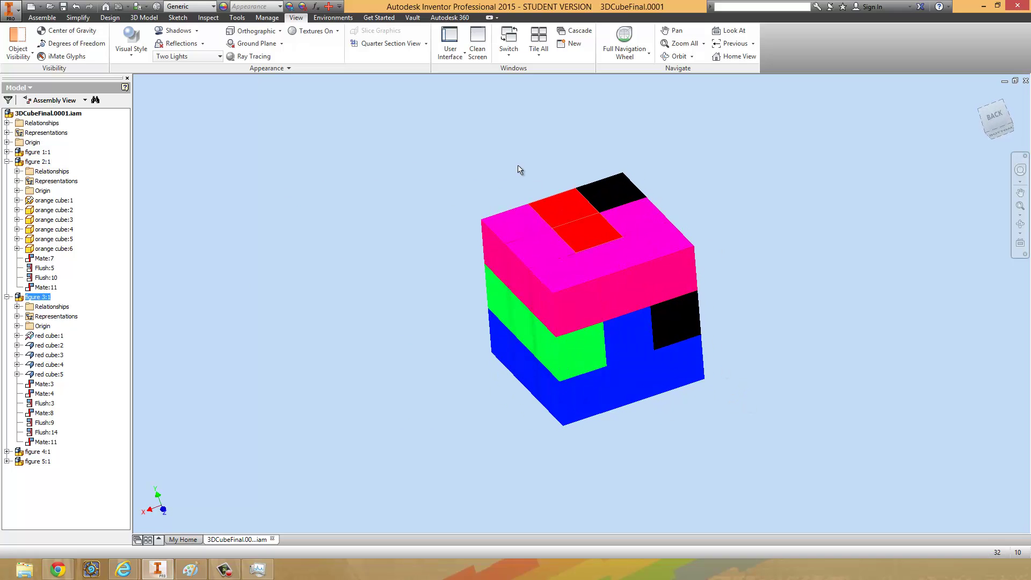
# Step: Preview the closed cube with Ray Tracing, compare it with the saved render in Paint, and disable Ray Tracing
pyautogui.click(252, 57)
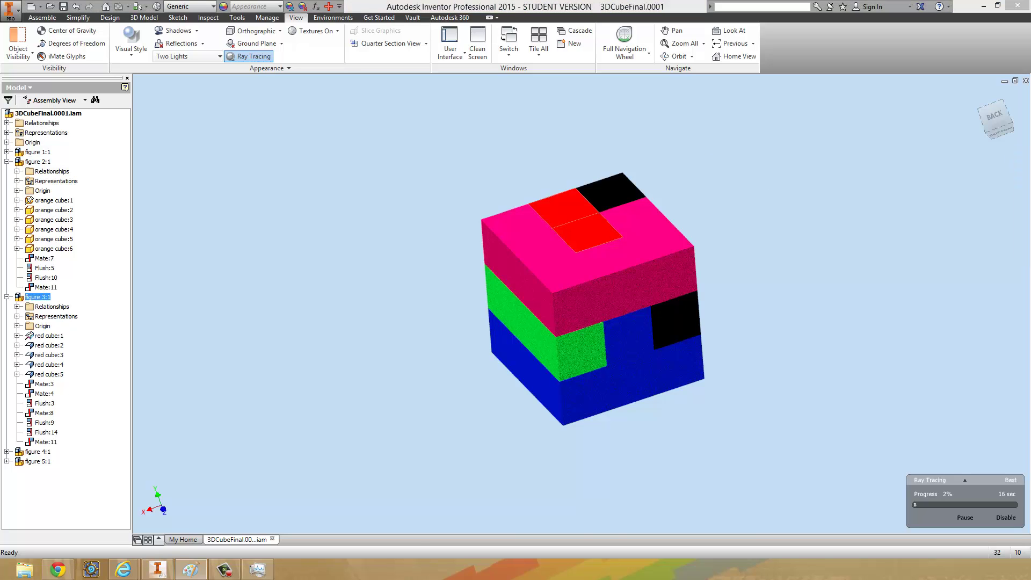
pyautogui.hotkey('alt', 'Tab')
pyautogui.moveTo(408, 43); pyautogui.dragTo(492, 49)
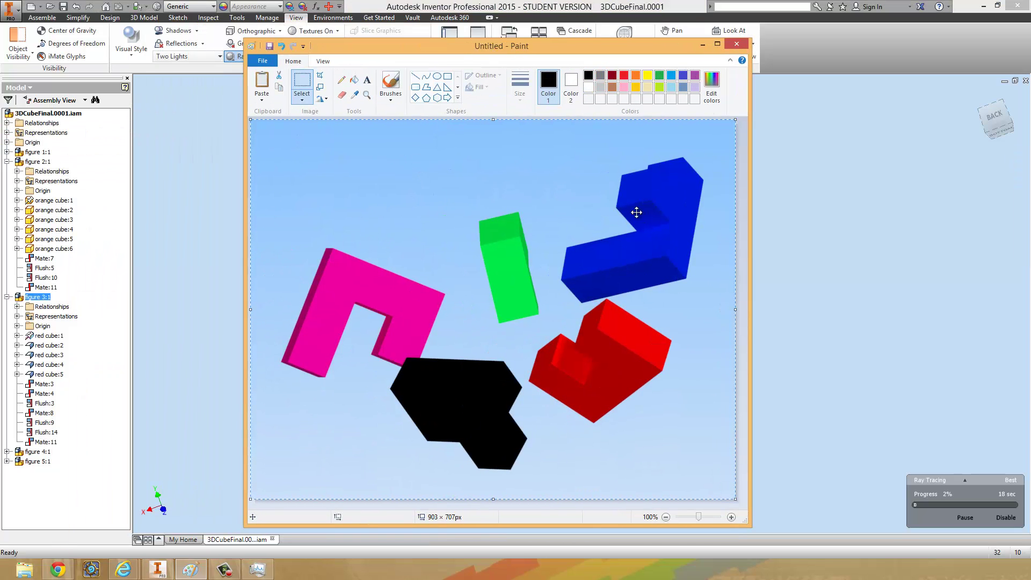
pyautogui.moveTo(446, 50); pyautogui.dragTo(237, 146)
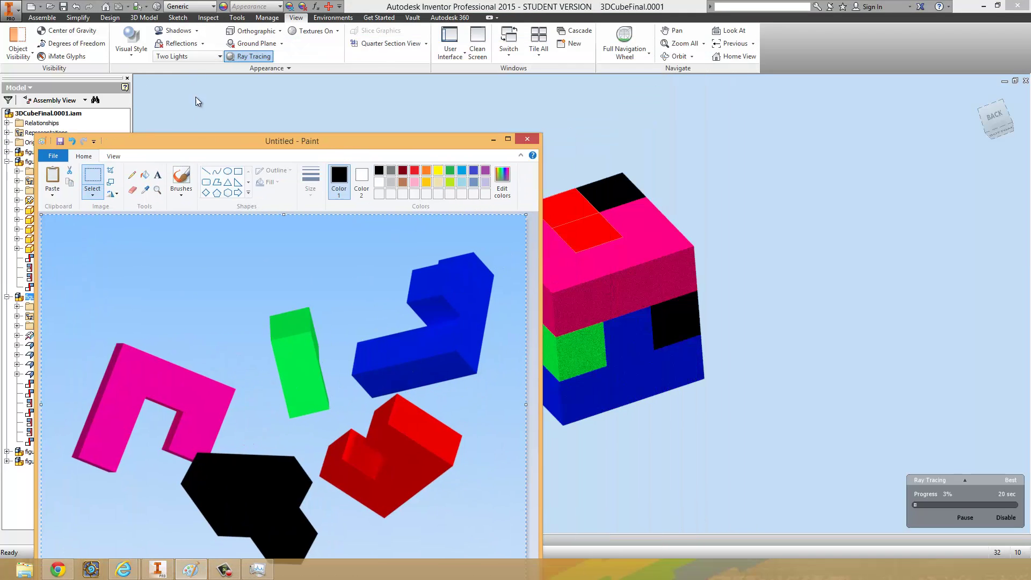
pyautogui.moveTo(197, 113); pyautogui.dragTo(205, 47)
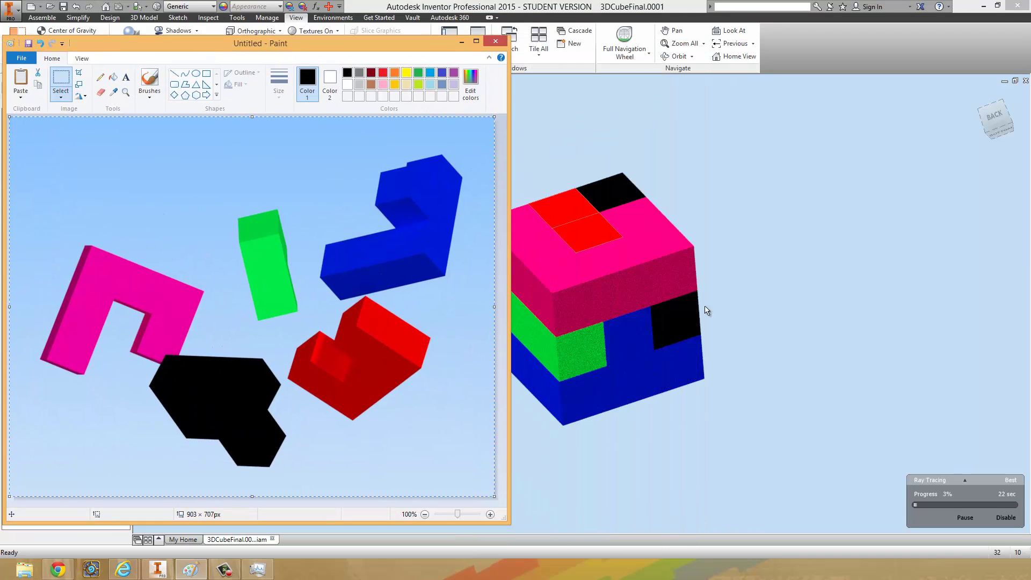
pyautogui.hotkey('alt', 'Tab')
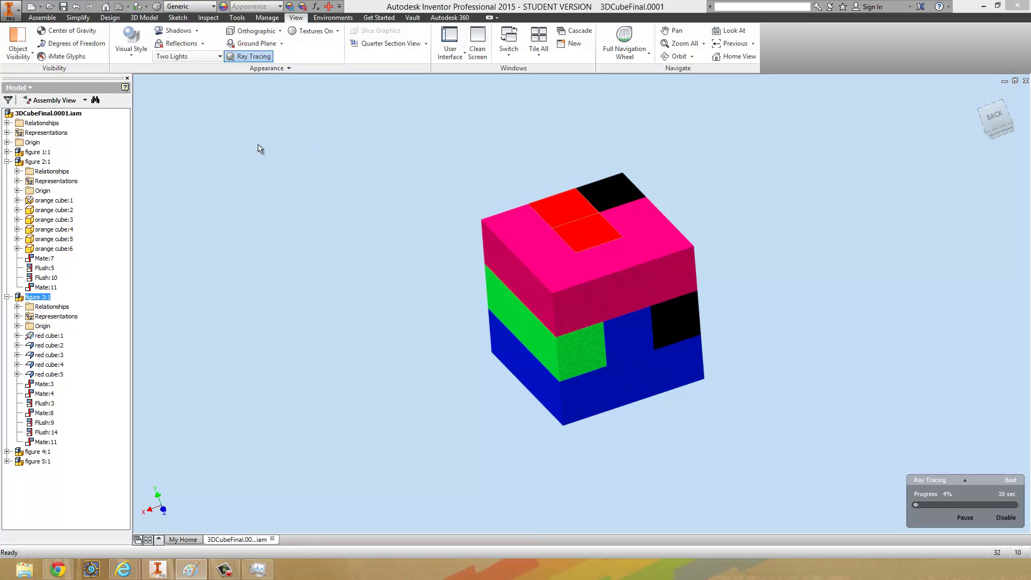
pyautogui.click(1006, 519)
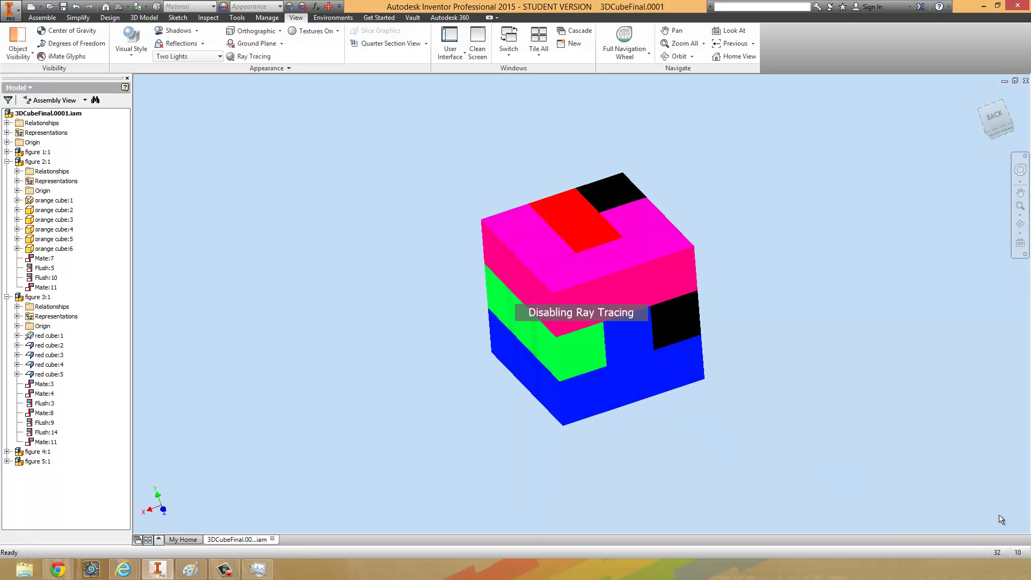
# Step: Open the recent presentation 3DCubeFinalExplosion and frame all five exploded pieces with their trails
pyautogui.click(11, 10)
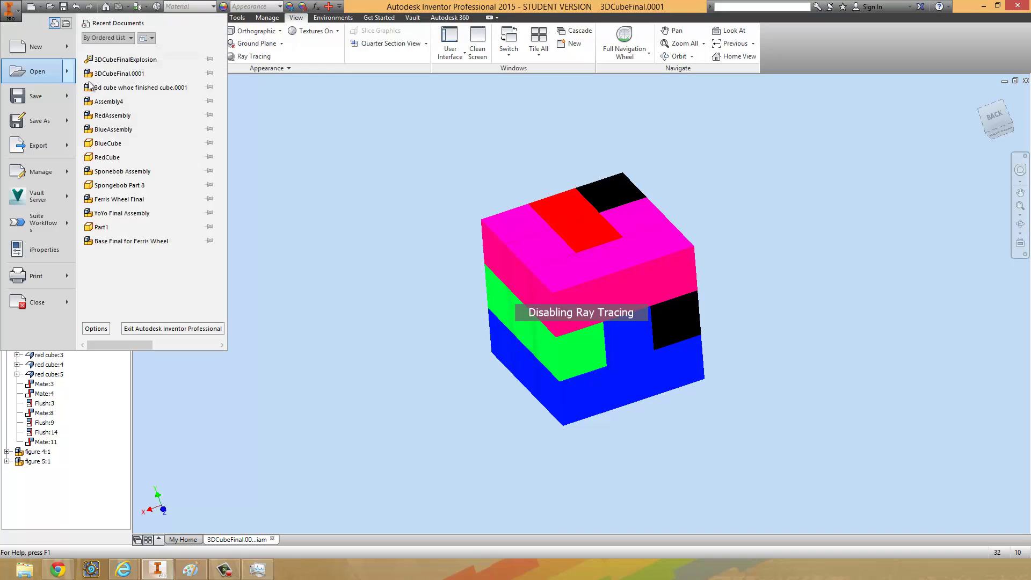
pyautogui.click(126, 59)
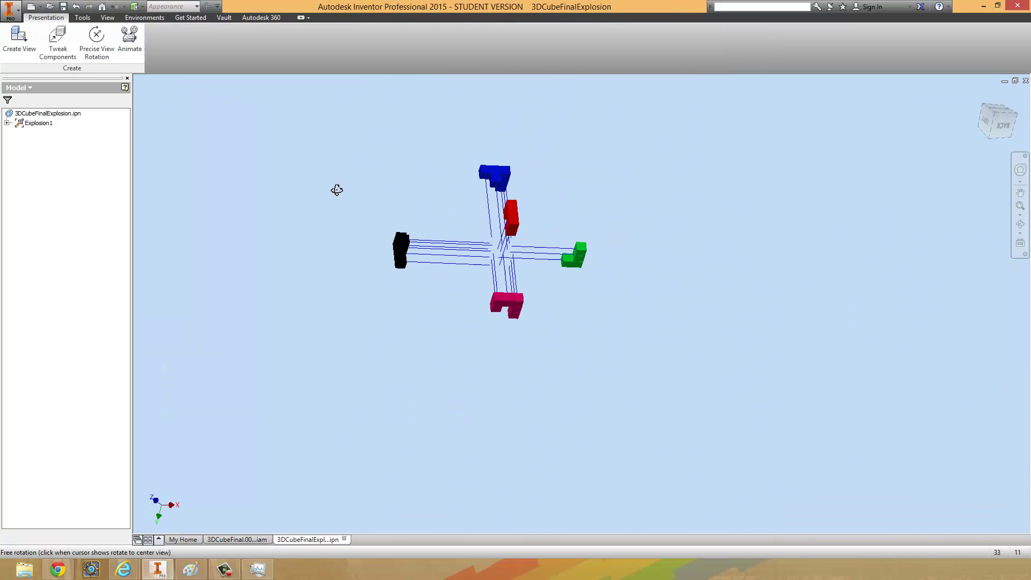
pyautogui.scroll(-3, 426, 193)
pyautogui.keyDown('shift'); pyautogui.moveTo(426, 193); pyautogui.dragTo(575, 292, button='middle'); pyautogui.keyUp('shift')
pyautogui.scroll(-4, 575, 301)
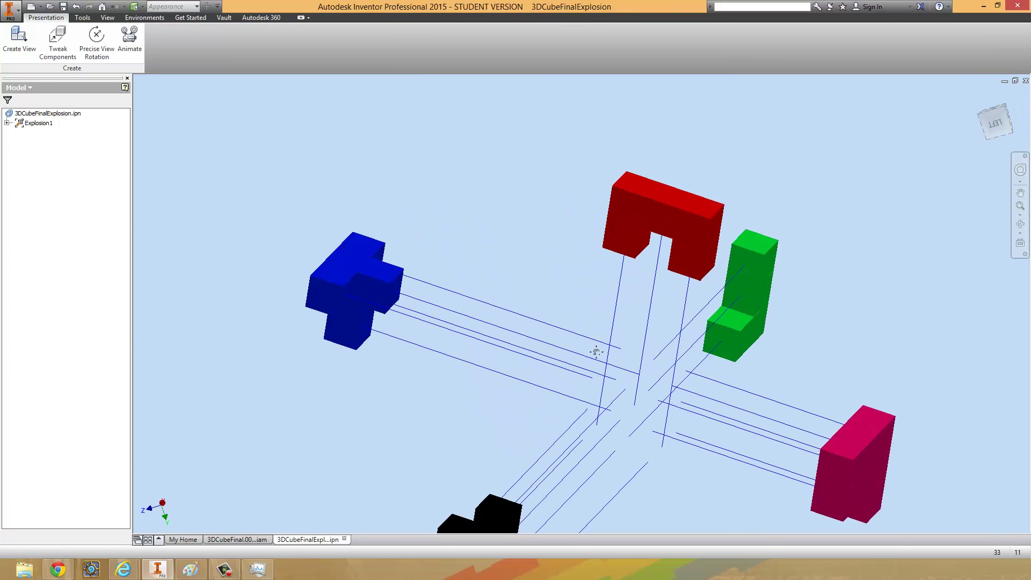
pyautogui.keyDown('shift'); pyautogui.moveTo(575, 332); pyautogui.dragTo(563, 325, button='middle'); pyautogui.keyUp('shift')
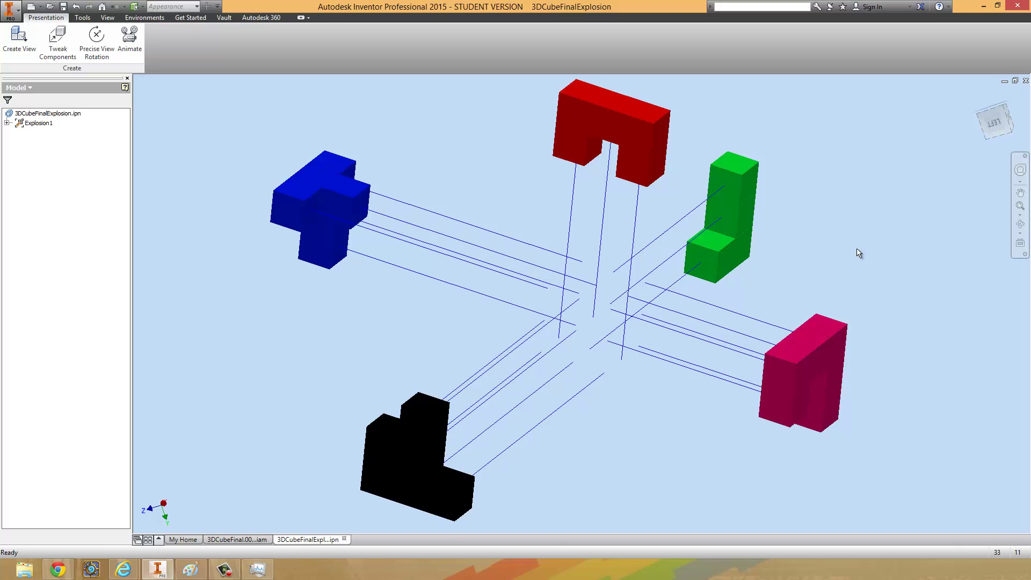
# Step: Switch to Paint and examine the saved render of the five pieces in front of the exploded presentation
pyautogui.hotkey('alt', 'Tab')
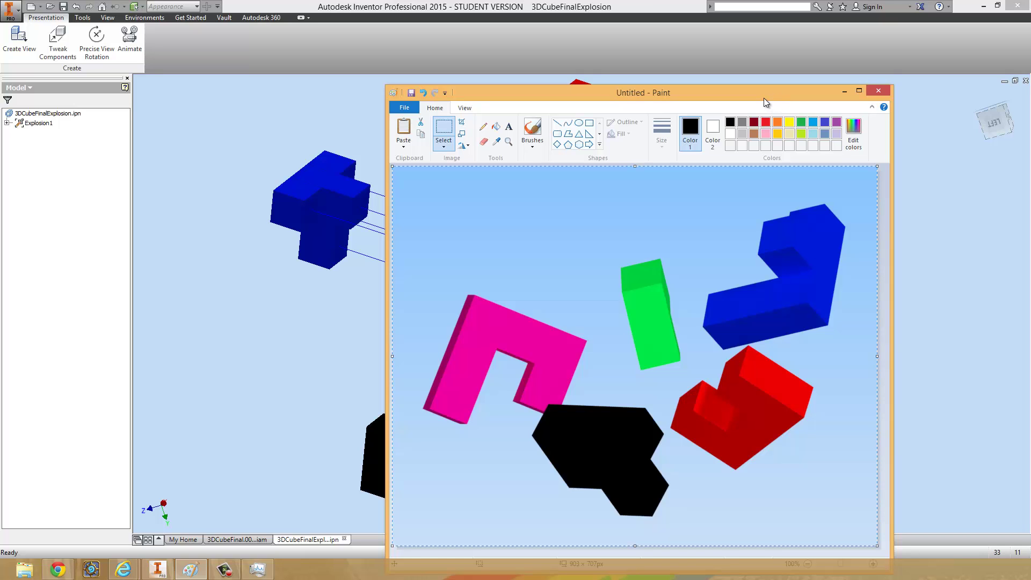
pyautogui.moveTo(764, 98); pyautogui.dragTo(691, 43)
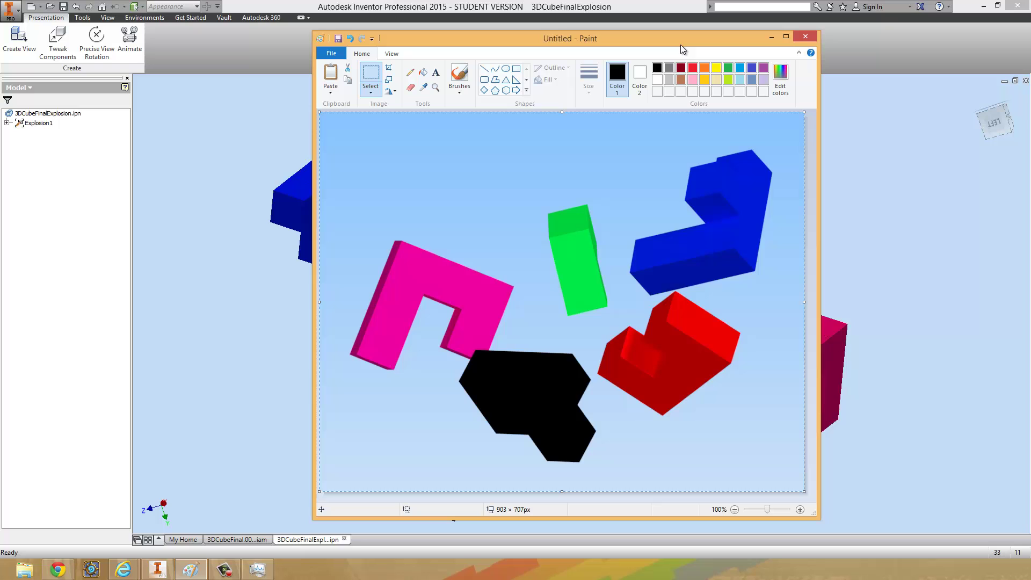
pyautogui.moveTo(681, 44)
pyautogui.mouseDown()
pyautogui.moveTo(681, 59)
pyautogui.moveTo(589, 159)
pyautogui.mouseUp()
pyautogui.moveTo(504, 302)
pyautogui.mouseDown()
pyautogui.moveTo(506, 363)
pyautogui.moveTo(643, 41)
pyautogui.mouseUp()
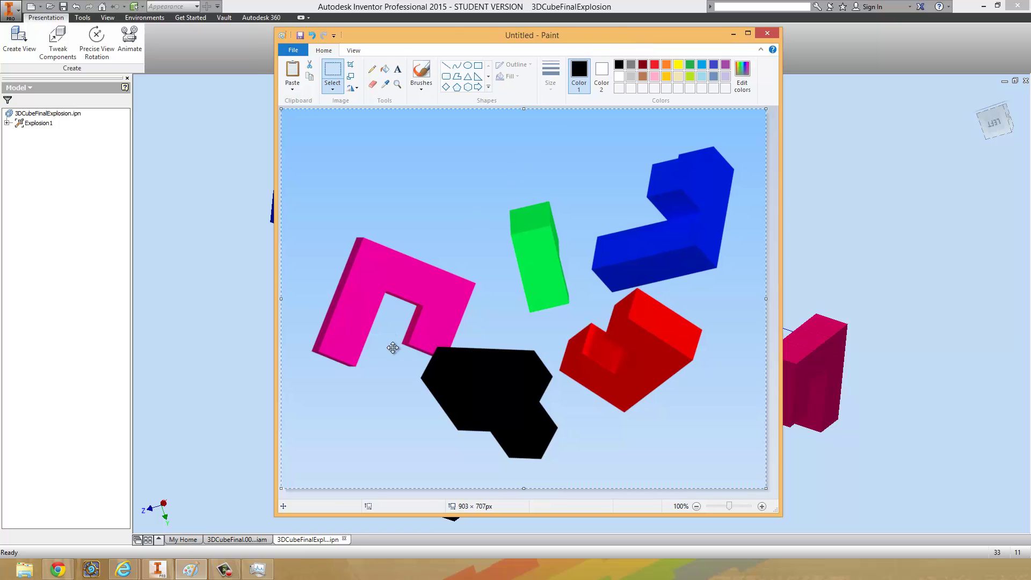